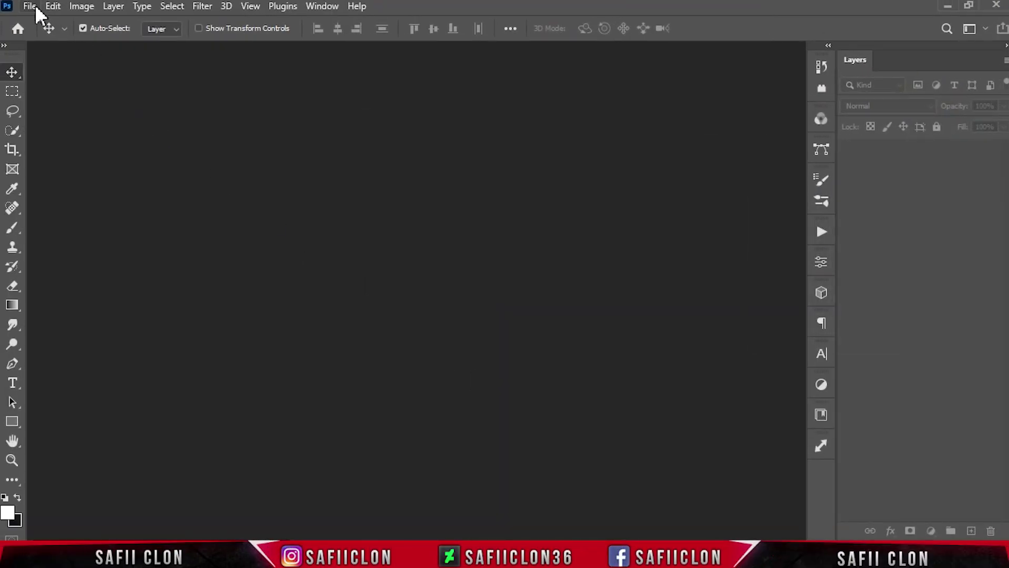
Step: Create a new 2000 × 2000 px document at 300 Pixels/Inch with a white background
click(30, 7)
click(63, 23)
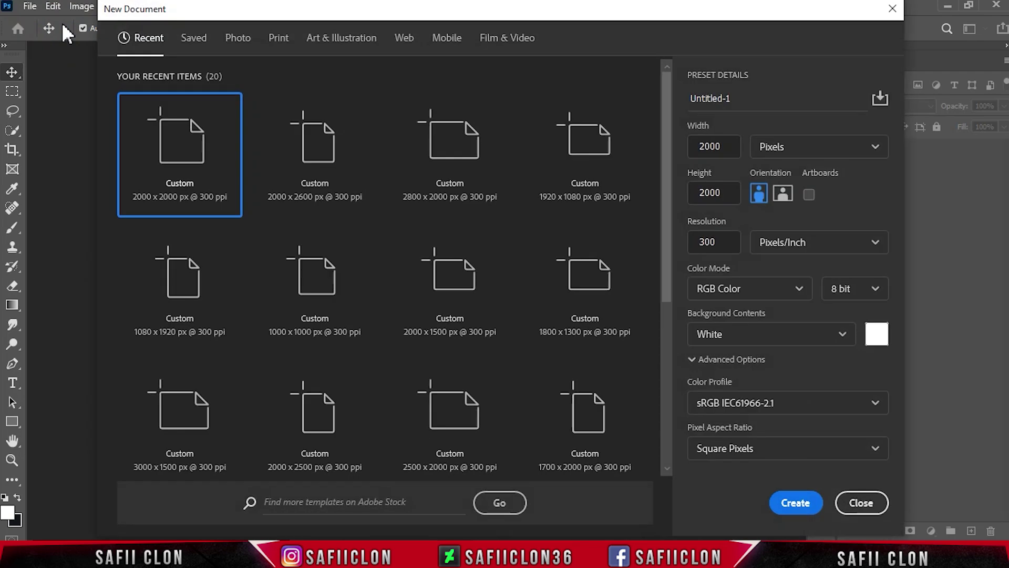
click(834, 150)
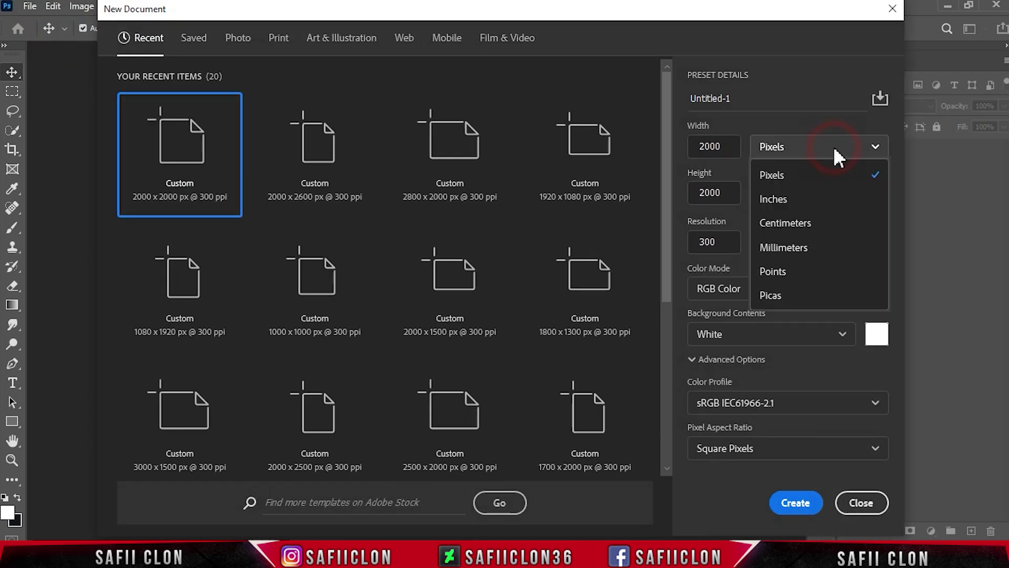
click(778, 173)
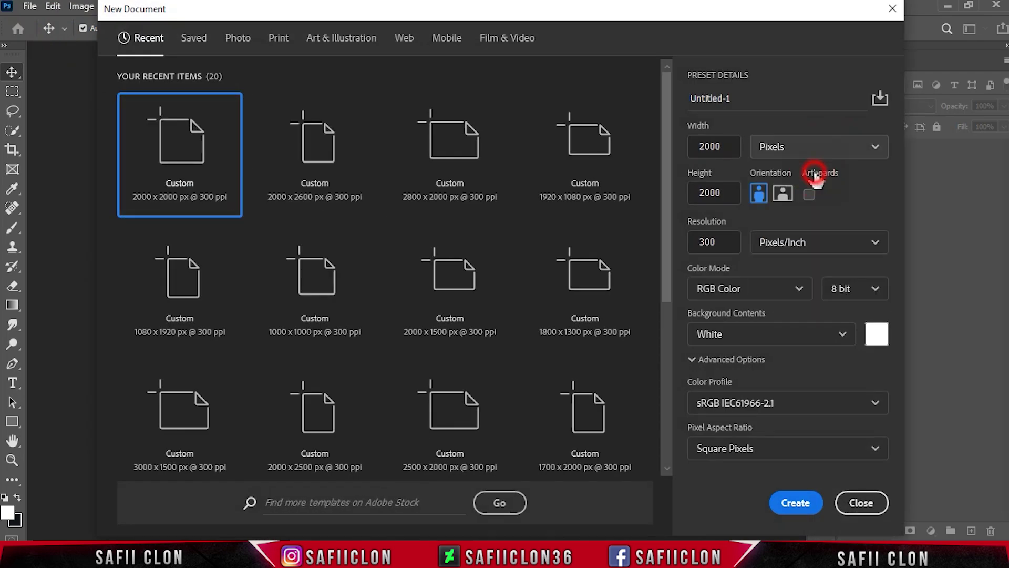
click(732, 192)
click(818, 241)
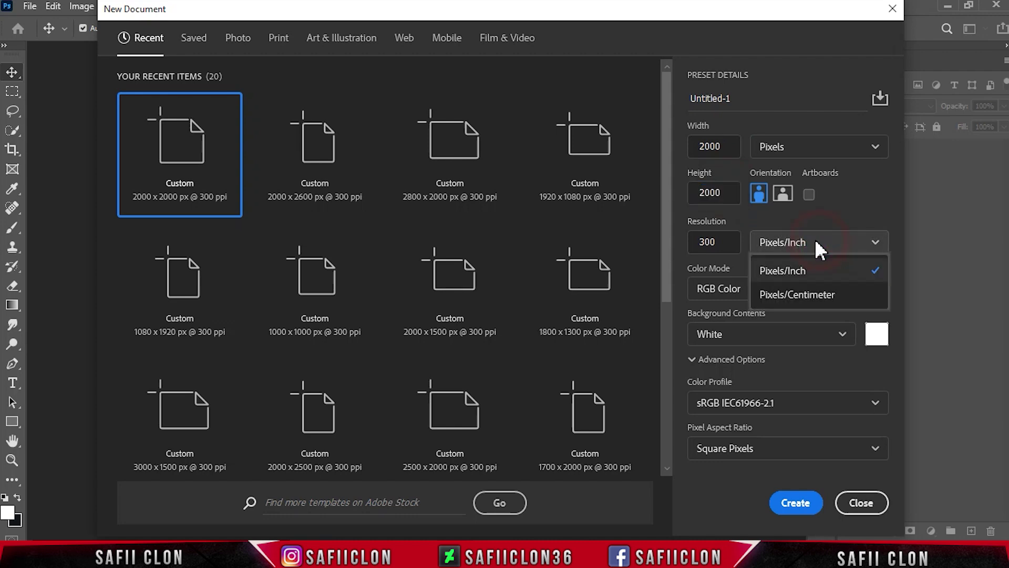
click(810, 273)
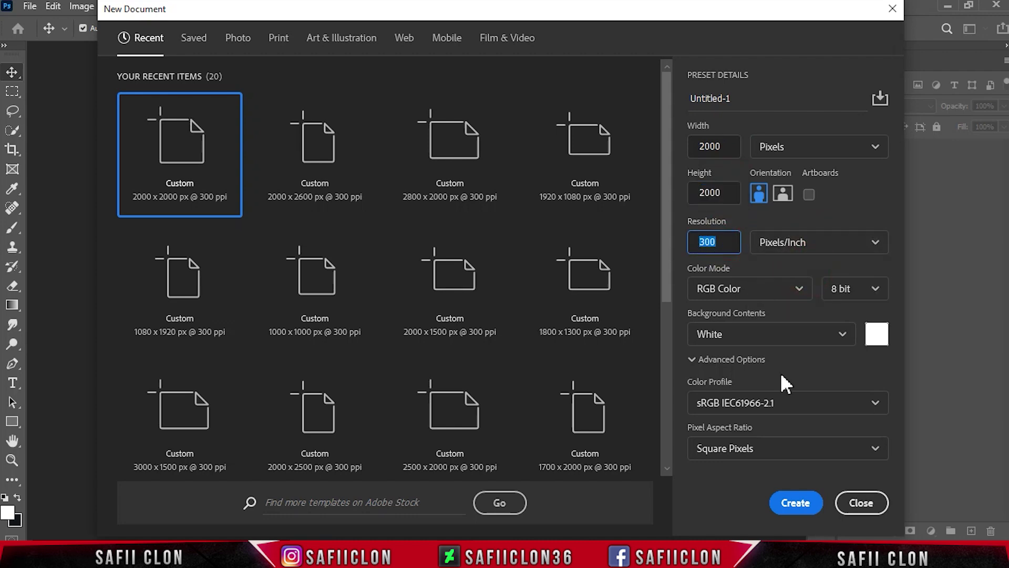
click(796, 502)
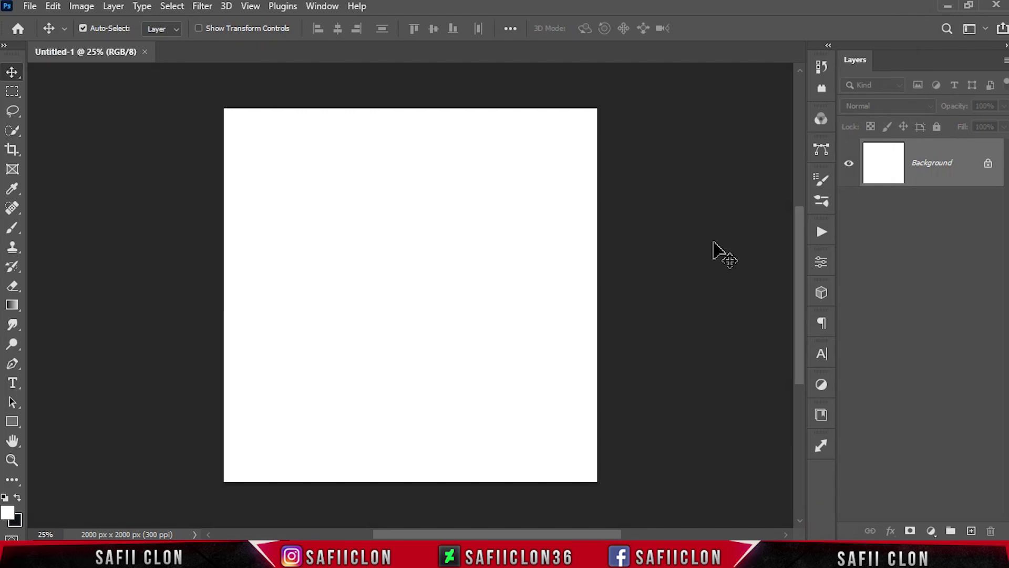
Step: Open the curtained window photo and drag it into Untitled-1 as a new layer
key(ctrl+0)
key(ctrl+minus)
click(30, 7)
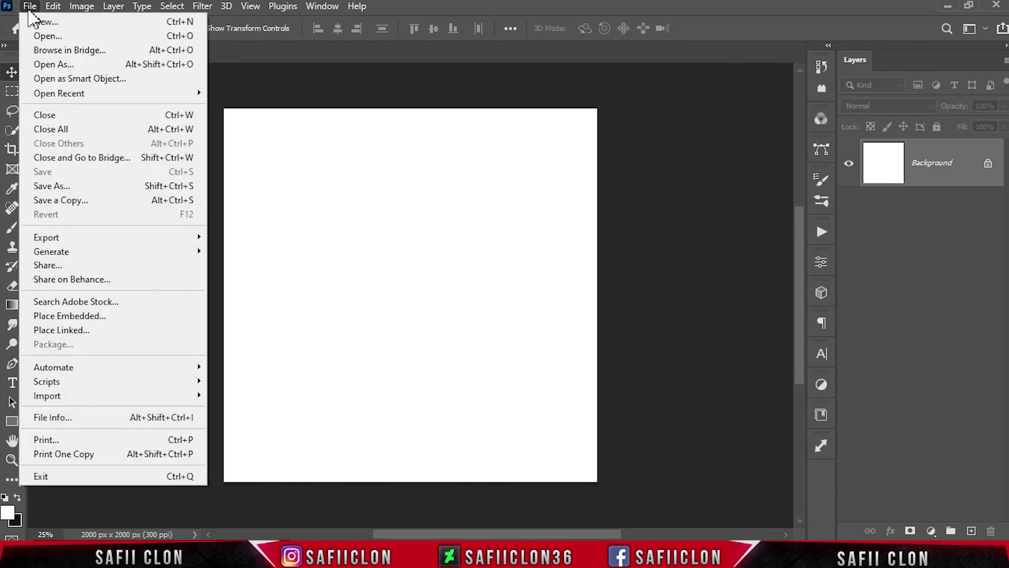
click(60, 35)
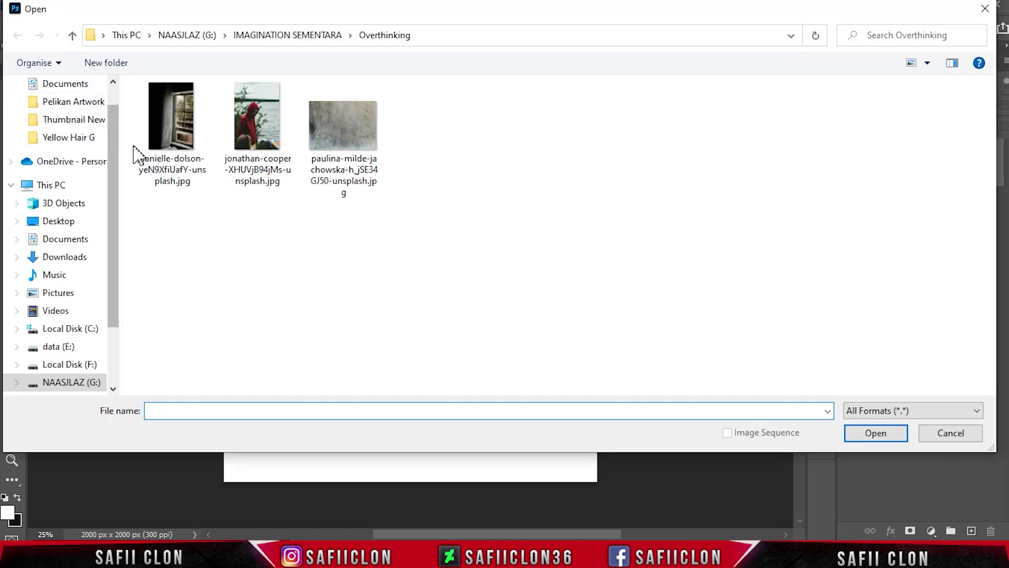
click(181, 154)
click(876, 432)
mouse_move(933, 179)
mouse_down()
mouse_move(215, 178)
mouse_move(459, 289)
mouse_up()
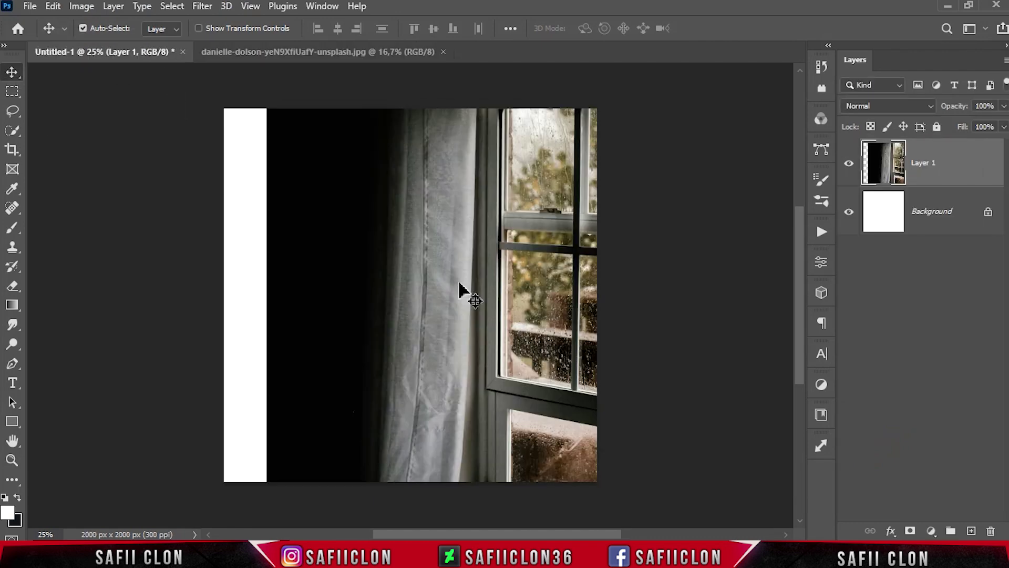
Step: Scale the window photo to about 73% and align it with the canvas's right side
key(ctrl+minus)
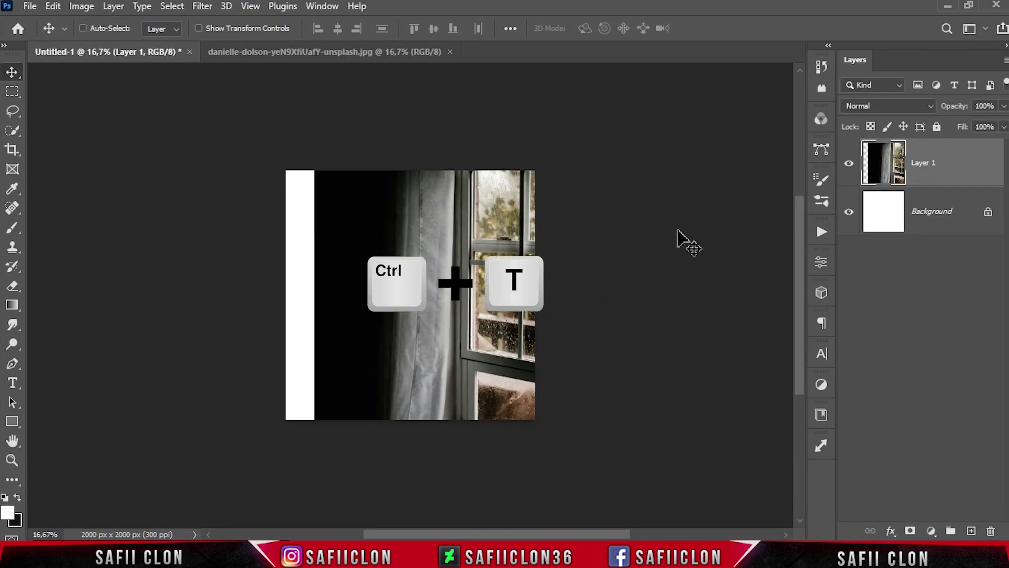
key(ctrl+t)
drag(314, 94, 369, 176)
key(ctrl+plus)
drag(309, 281, 317, 286)
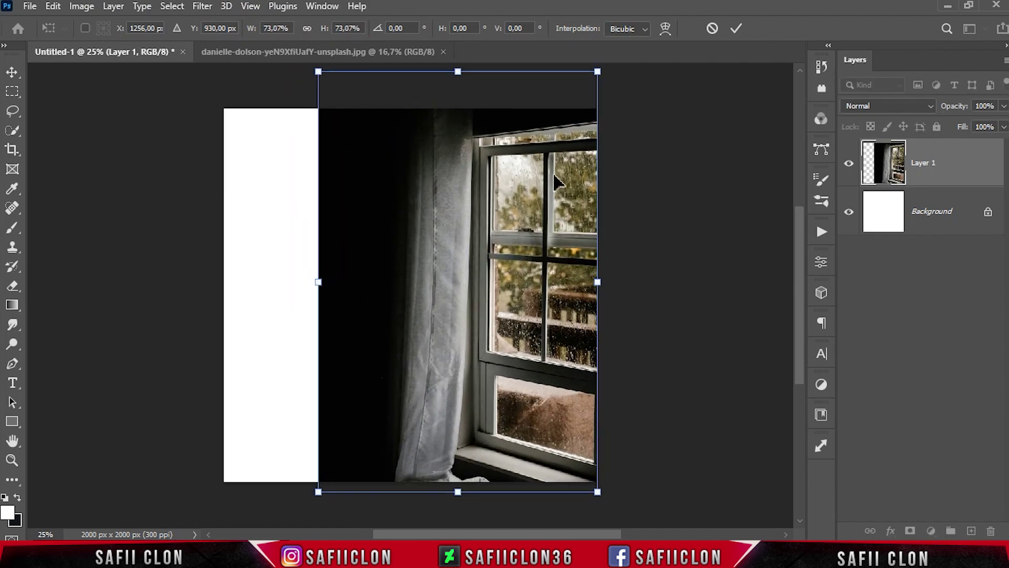
drag(581, 229, 582, 241)
key(Left)
key(Left)
key(Left)
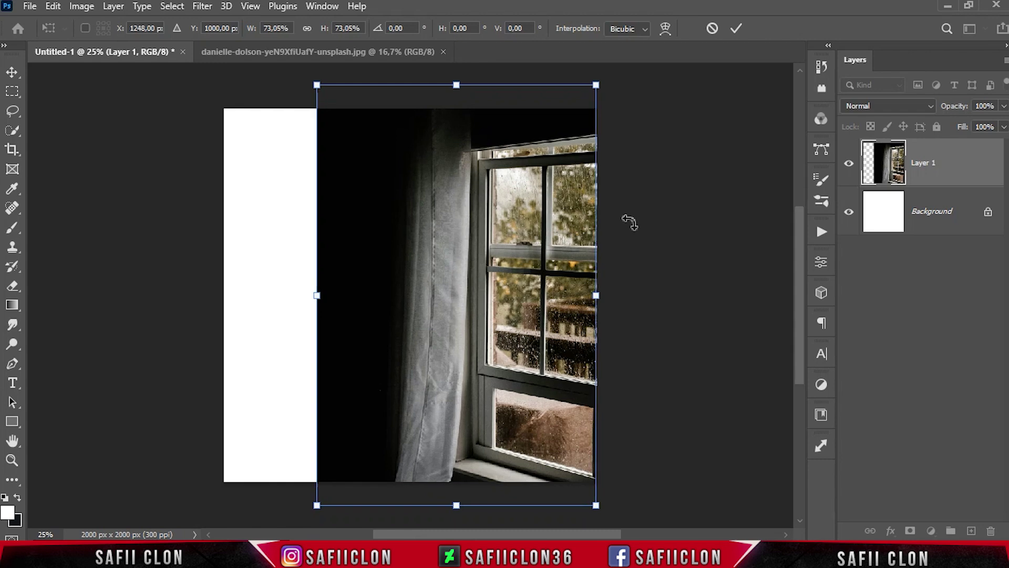
key(Up)
key(Up)
key(Up)
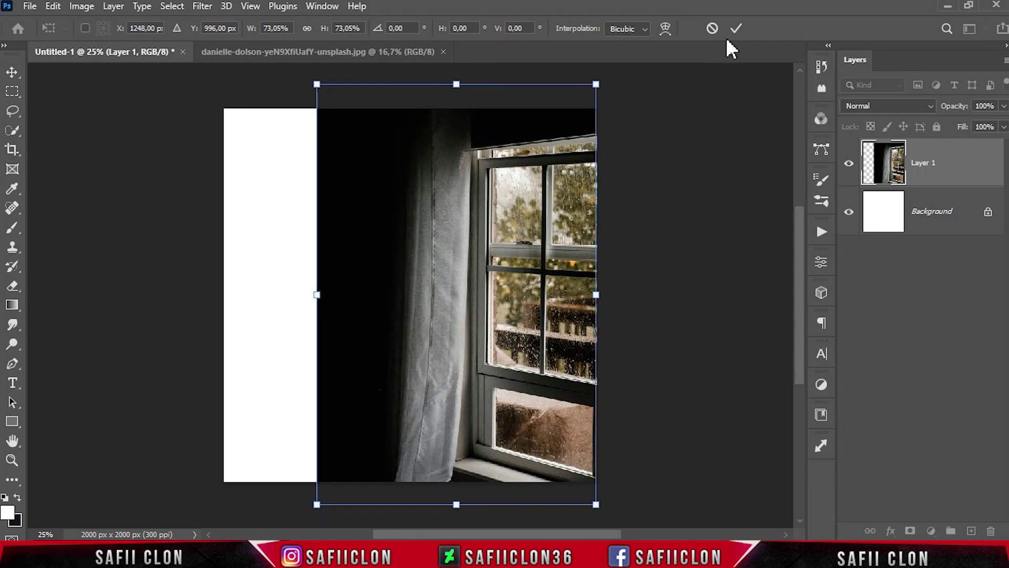
click(738, 29)
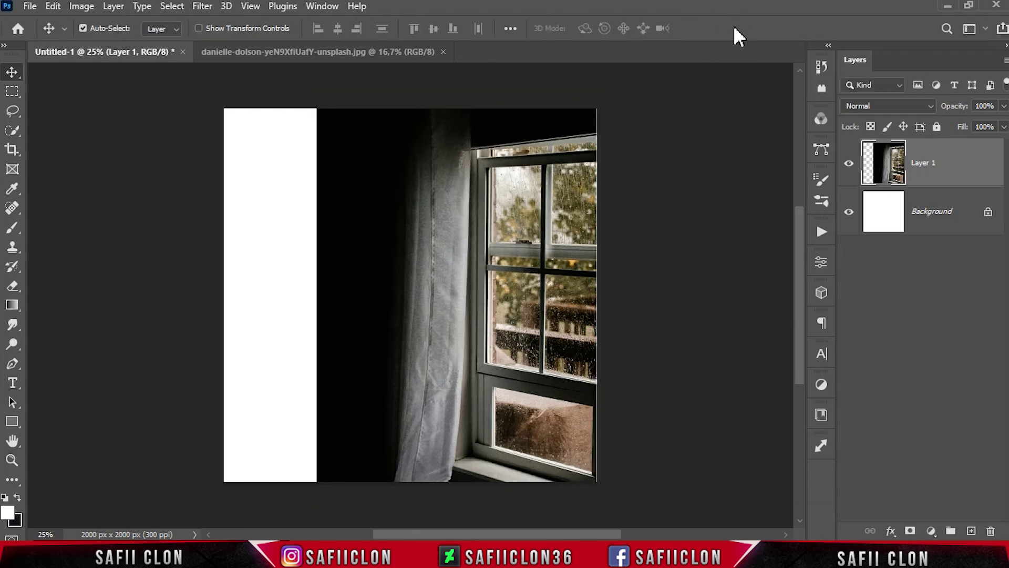
key(Right)
key(Right)
key(Right)
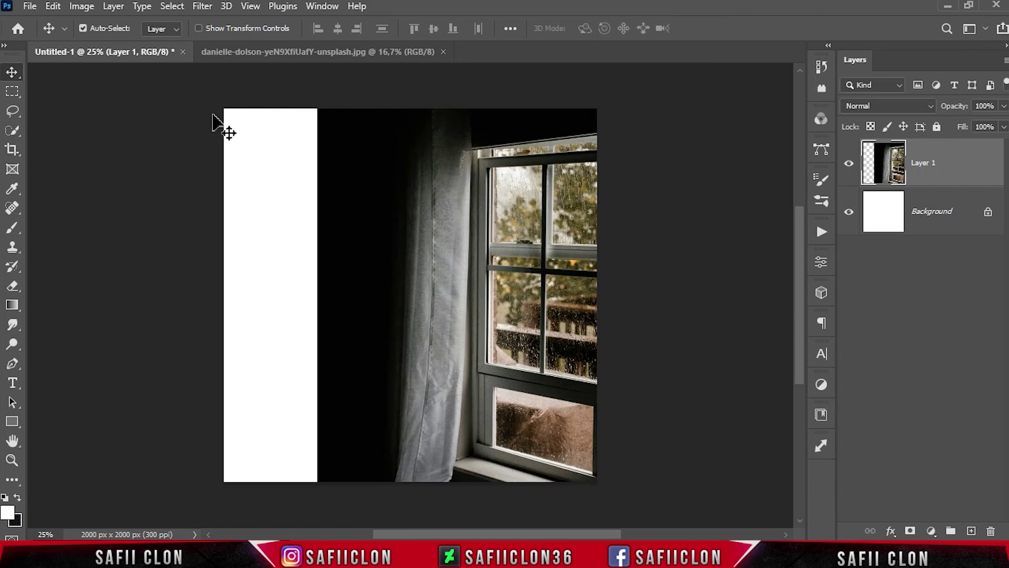
click(29, 8)
Step: Open the grey concrete texture, copy it into Untitled-1, and place it below the window photo
click(31, 36)
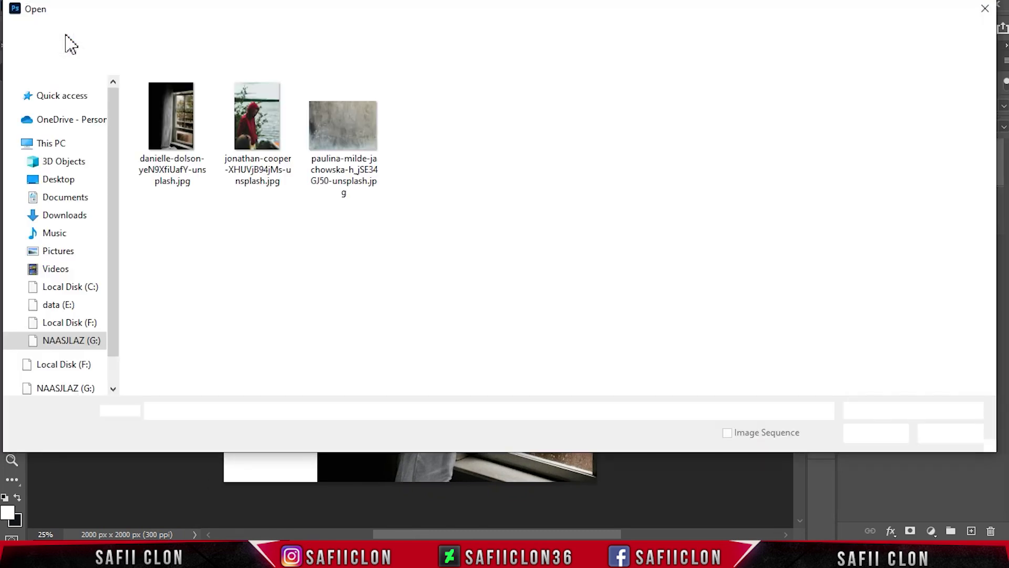
click(342, 130)
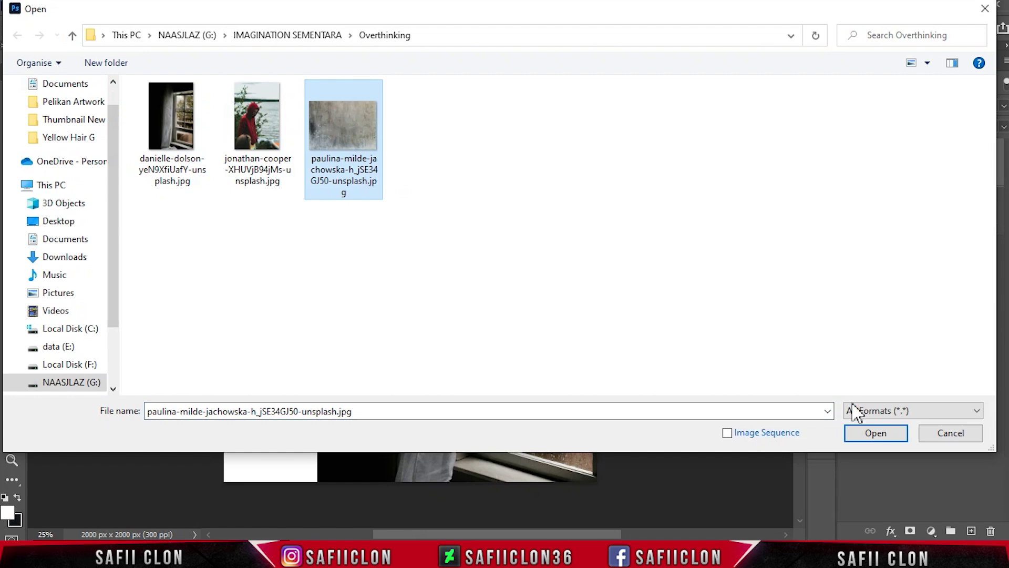
click(872, 439)
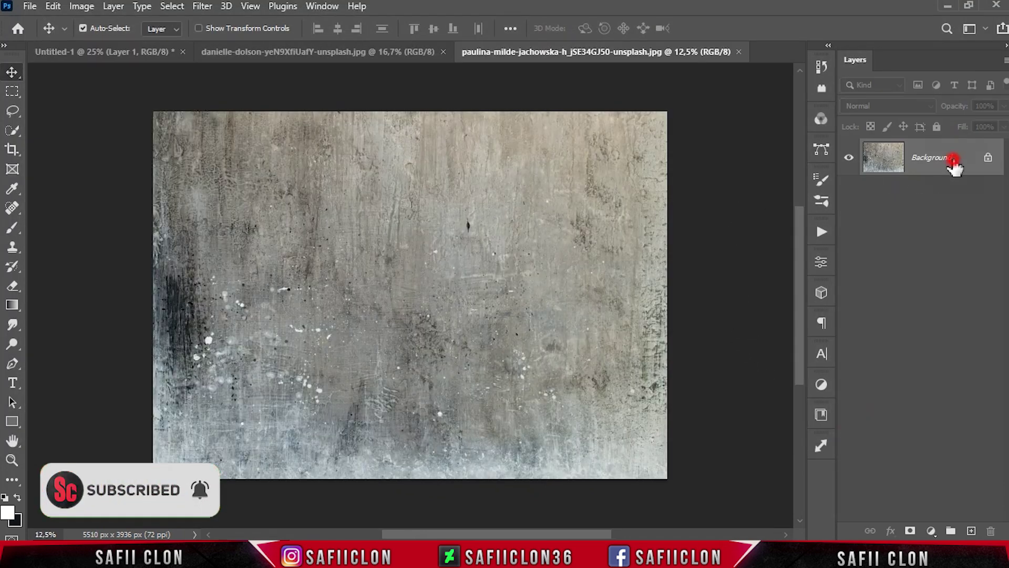
mouse_move(955, 167)
mouse_down()
mouse_move(334, 187)
mouse_move(139, 45)
mouse_move(446, 237)
mouse_up()
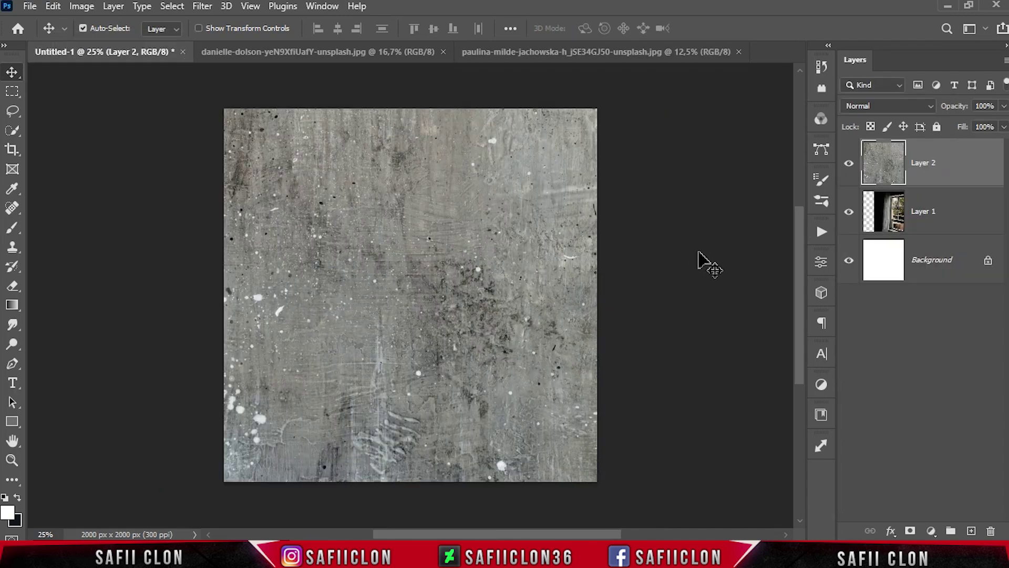
drag(972, 163, 964, 231)
Step: Shrink the texture to about 38% and rotate it 90° clockwise over the left strip
key(ctrl+t)
key(ctrl+0)
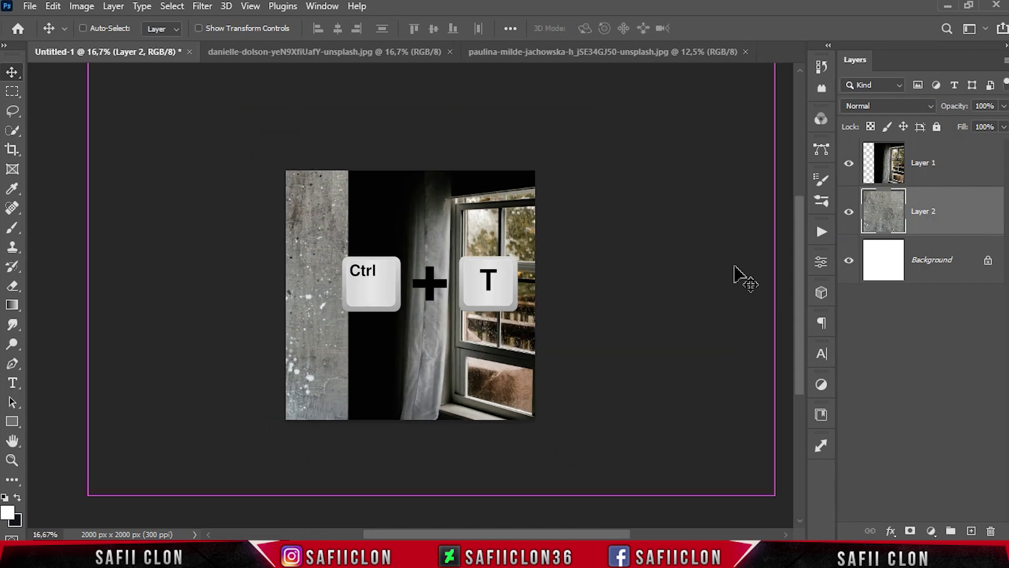
drag(87, 248, 255, 250)
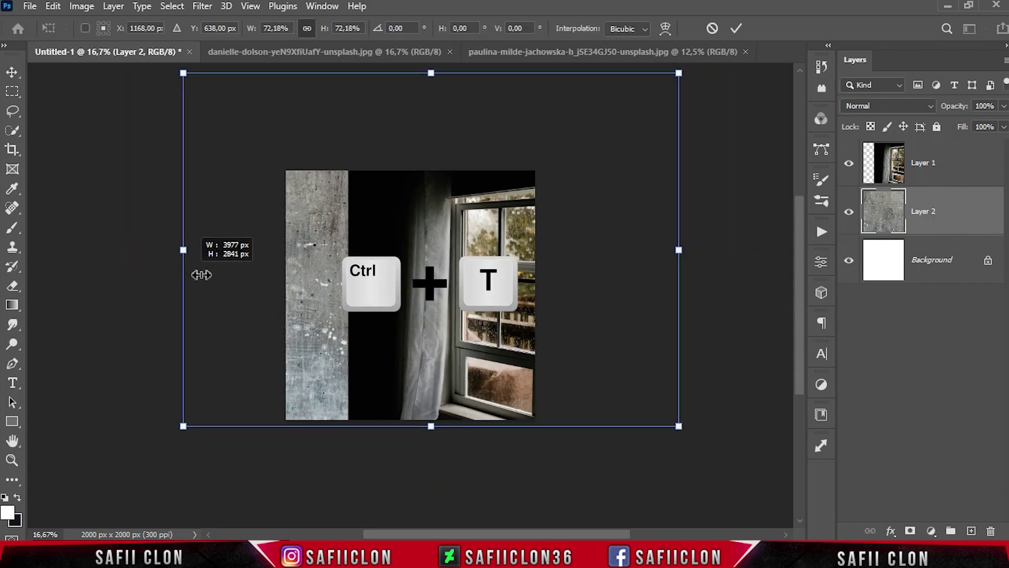
right_click(342, 247)
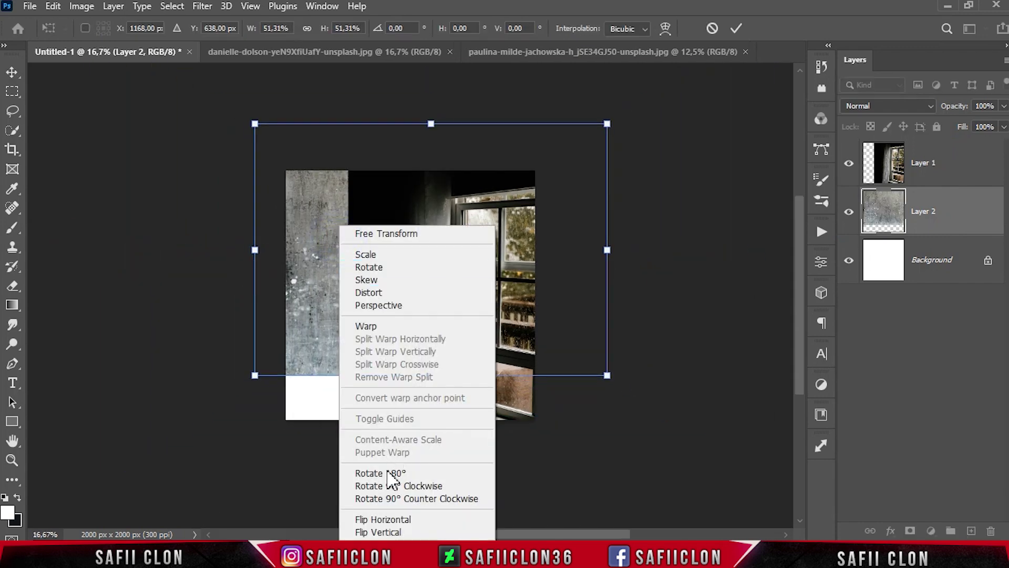
click(391, 485)
mouse_move(456, 273)
mouse_down()
mouse_move(407, 334)
mouse_move(383, 327)
mouse_up()
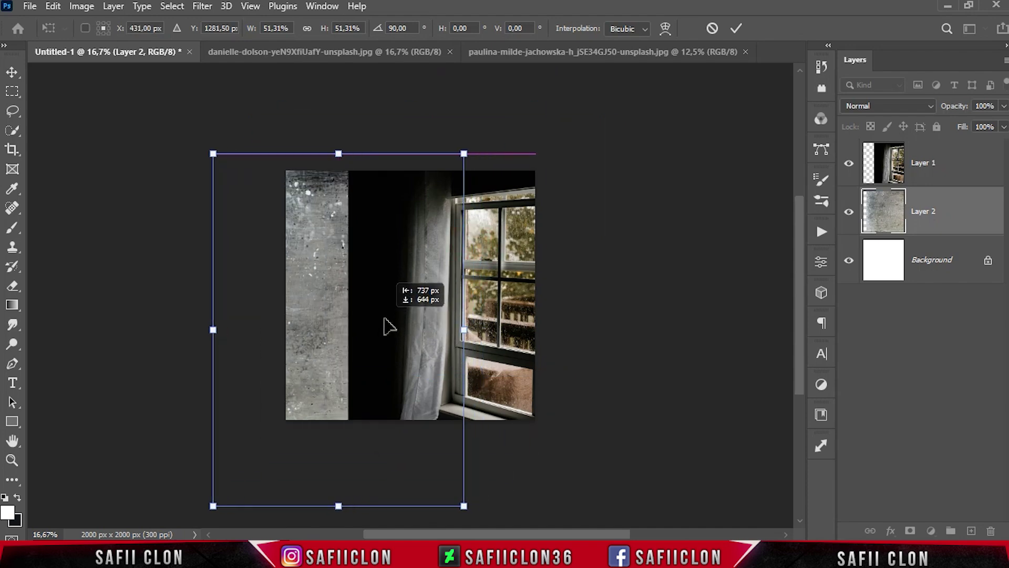
mouse_move(466, 321)
mouse_down()
mouse_move(435, 320)
mouse_move(366, 269)
mouse_up()
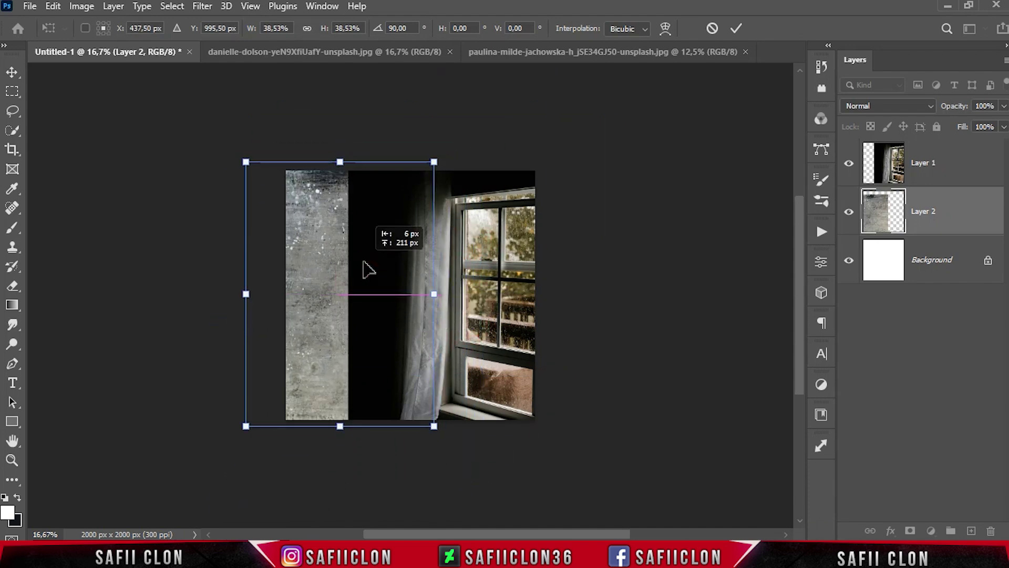
Step: Skew the texture with a perspective transform, fit it onto the white strip, and commit
right_click(322, 232)
click(265, 216)
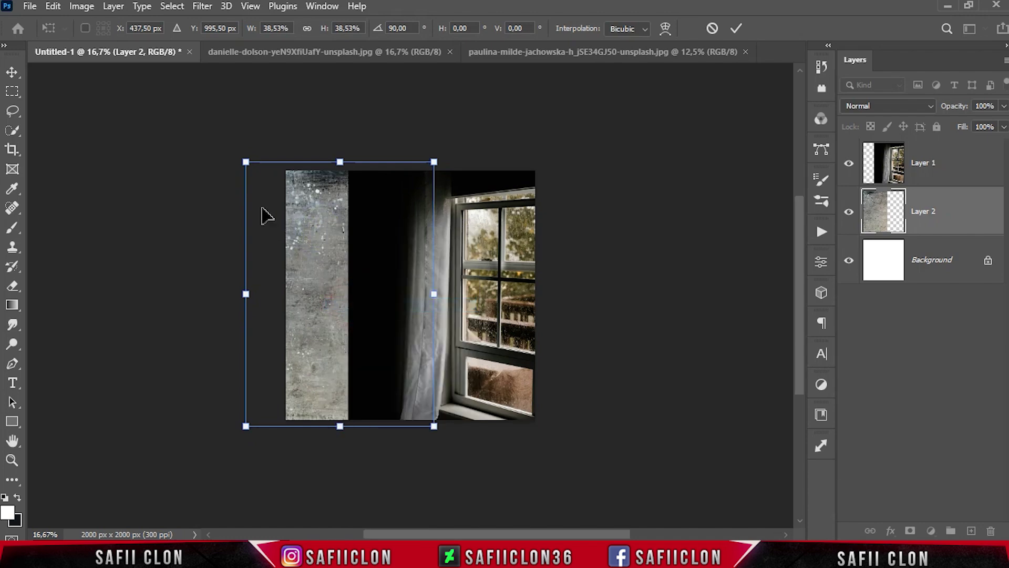
drag(245, 163, 246, 146)
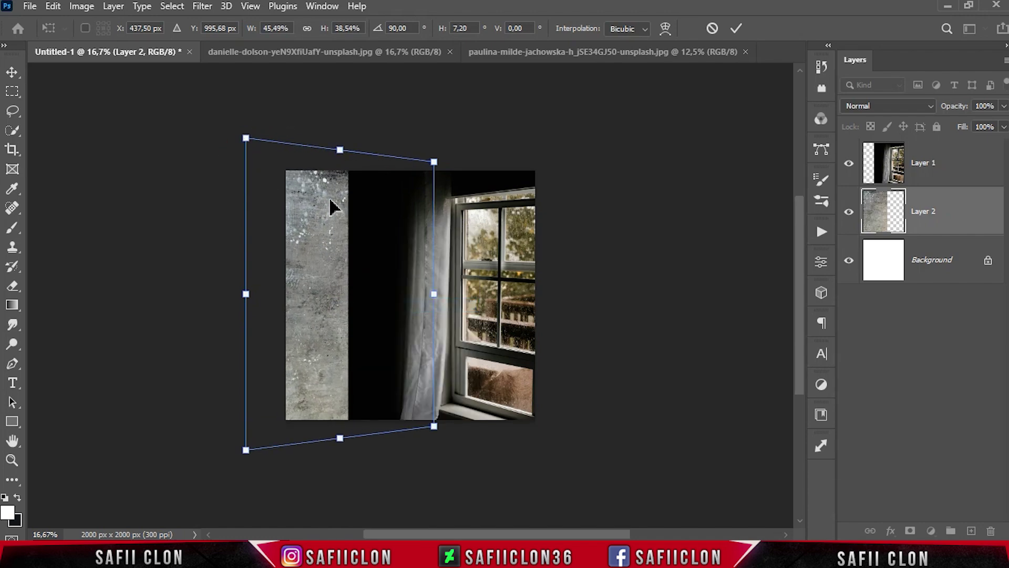
drag(435, 174, 435, 172)
mouse_move(371, 271)
mouse_down()
mouse_move(337, 273)
mouse_move(384, 272)
mouse_up()
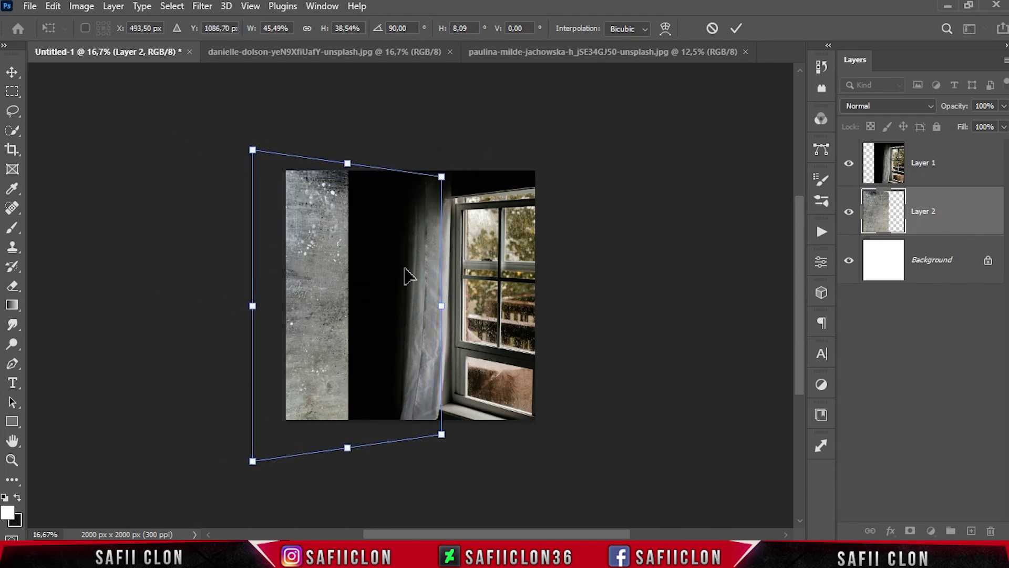
click(736, 28)
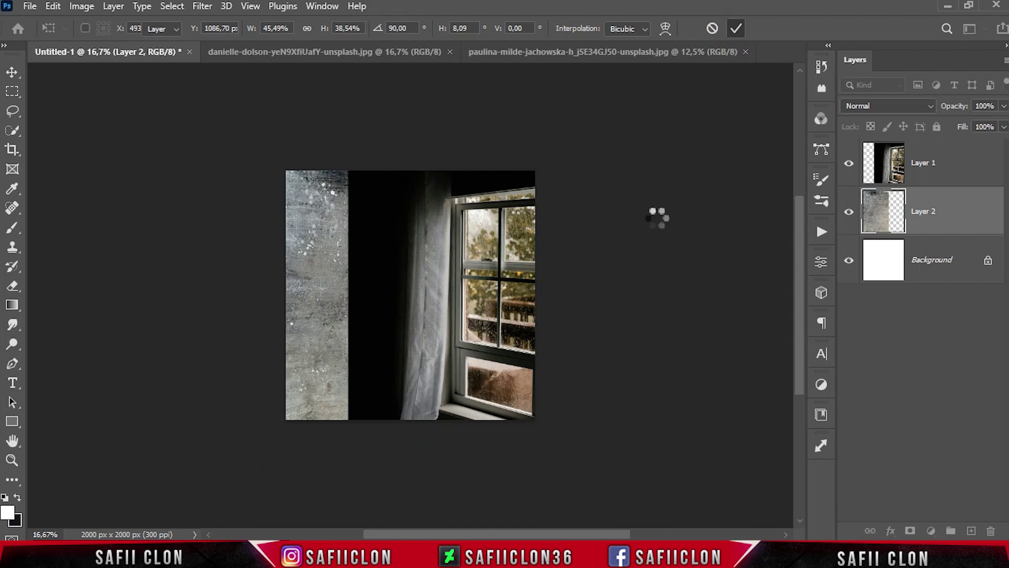
key(ctrl+plus)
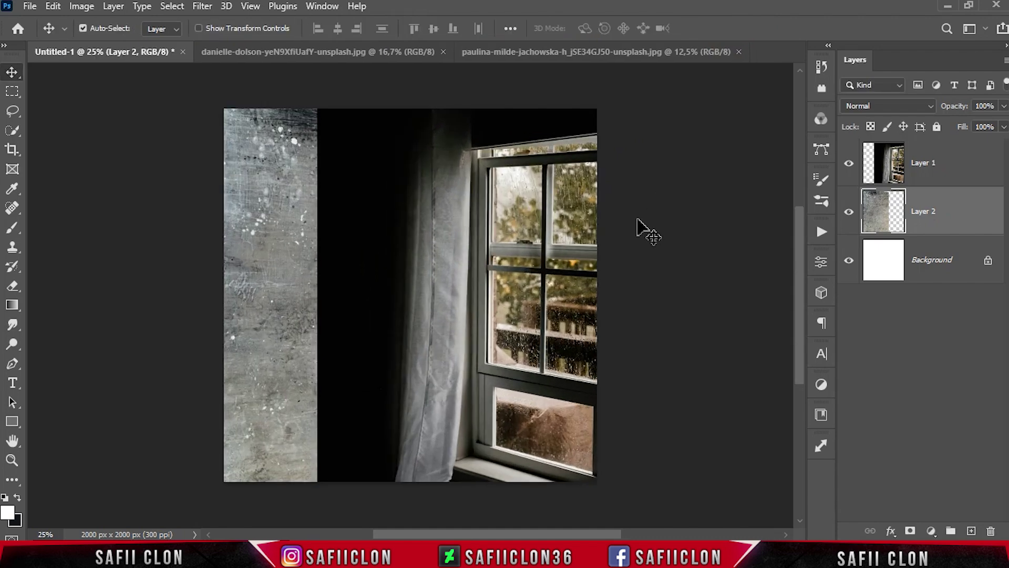
click(29, 6)
Step: Open the photo of the hooded man in red and pick the Quick Selection Tool
click(57, 37)
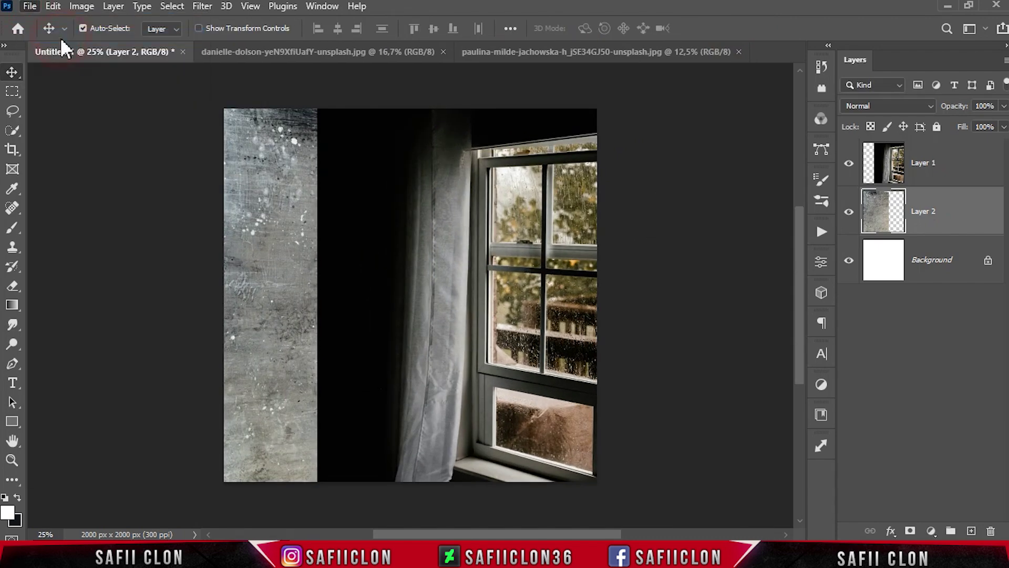
click(258, 147)
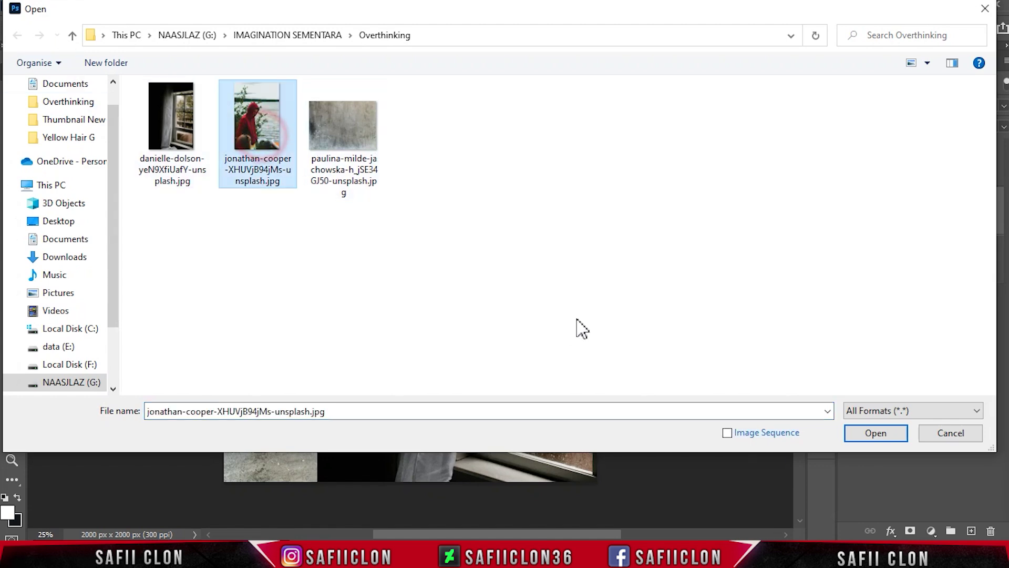
click(875, 432)
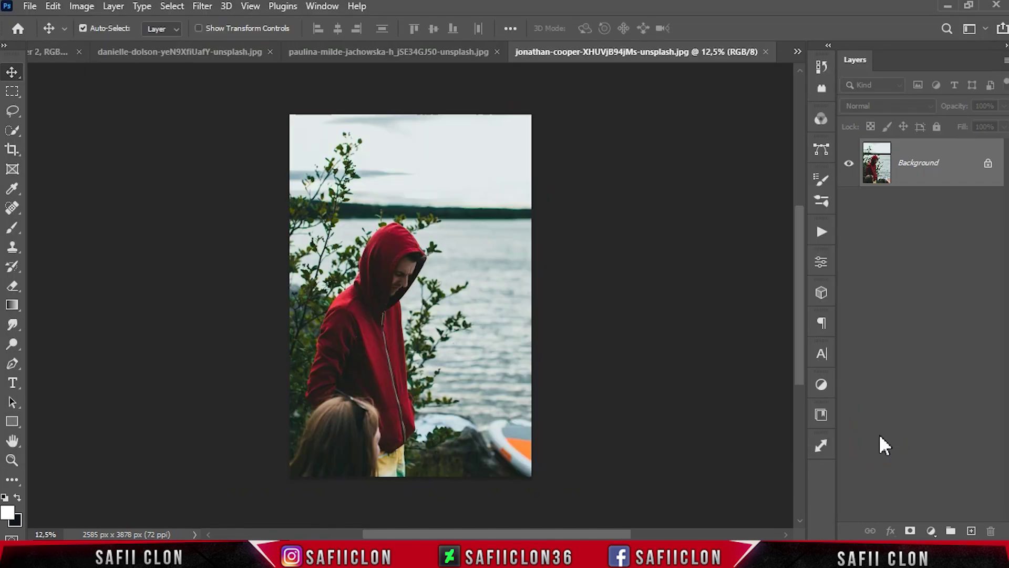
click(13, 130)
click(63, 145)
click(178, 29)
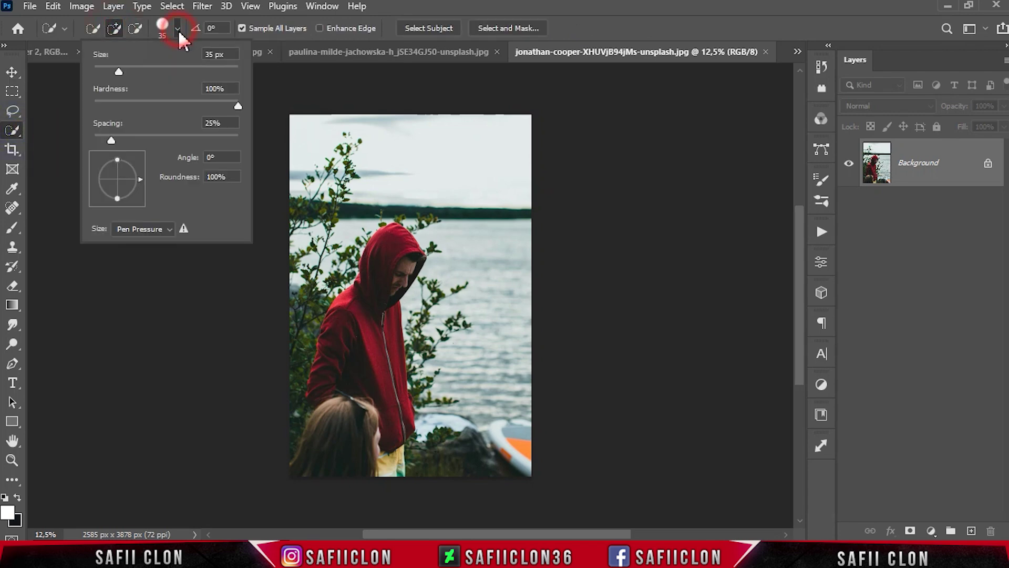
key(Return)
Step: Select the man in the red hoodie, subtracting the leafy patch beside him
key(ctrl+plus)
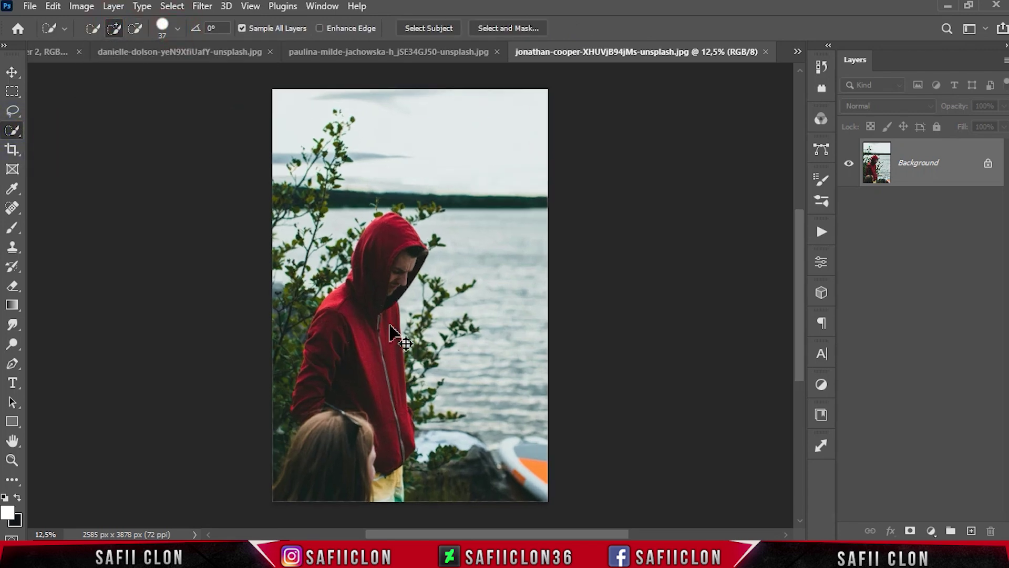
mouse_move(399, 185)
mouse_down()
mouse_move(250, 464)
mouse_move(372, 451)
mouse_up()
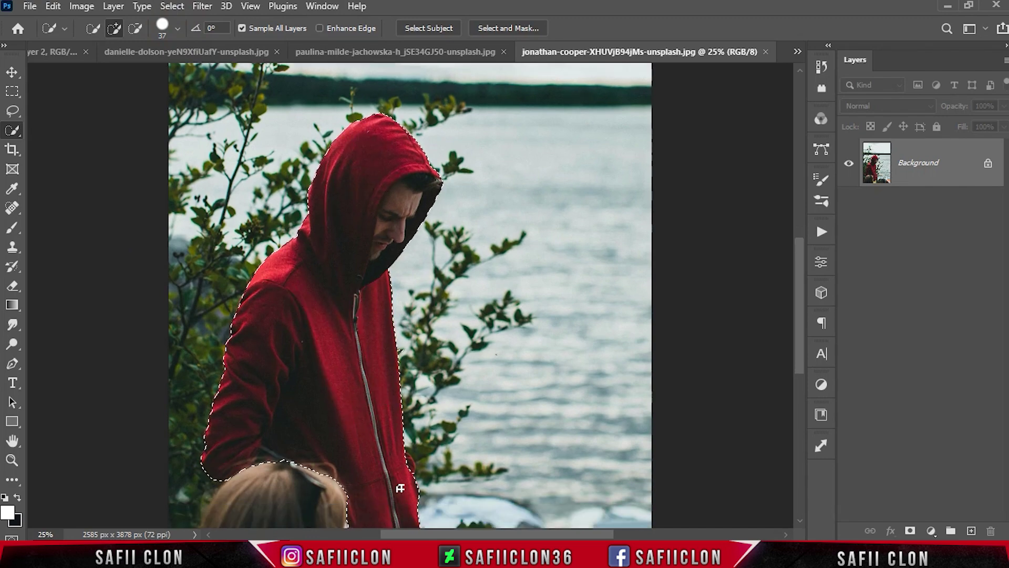
scroll(373, 420, down, 2)
drag(374, 395, 373, 489)
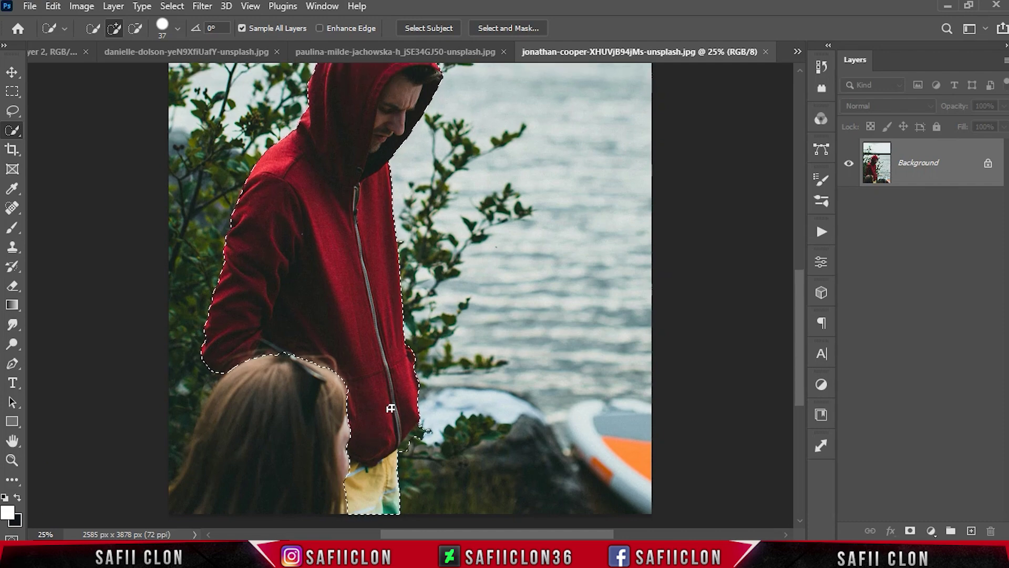
click(135, 28)
click(410, 436)
scroll(458, 441, up, 1)
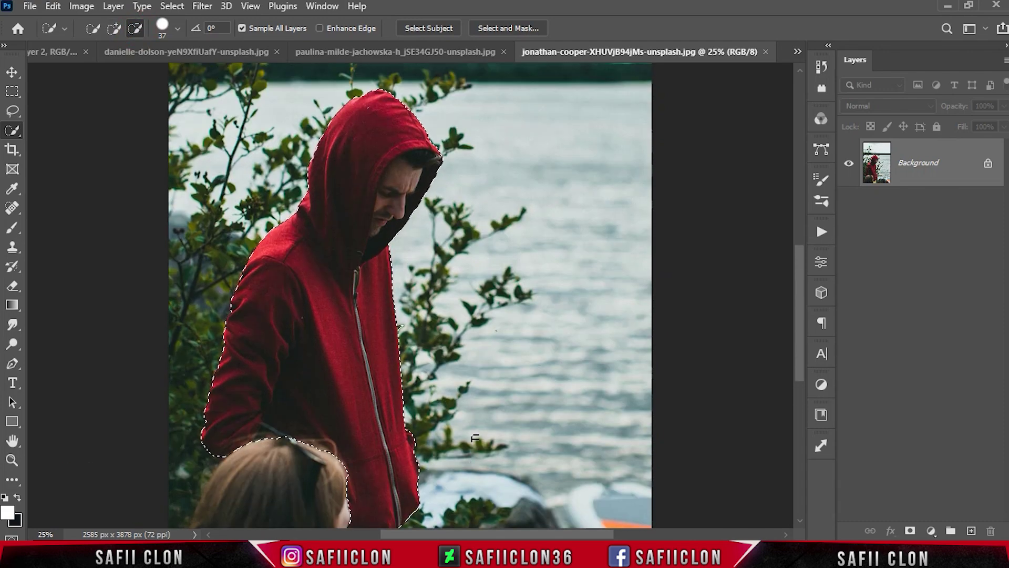
key(ctrl+minus)
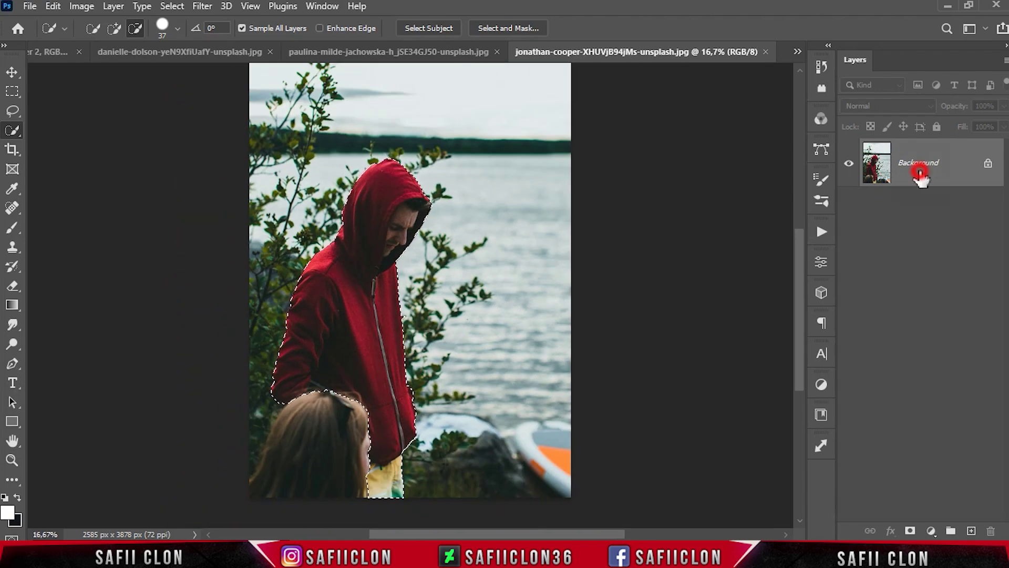
Step: Turn the selection into a layer mask so only the man remains visible
click(911, 531)
click(849, 163)
drag(596, 53, 179, 53)
click(797, 51)
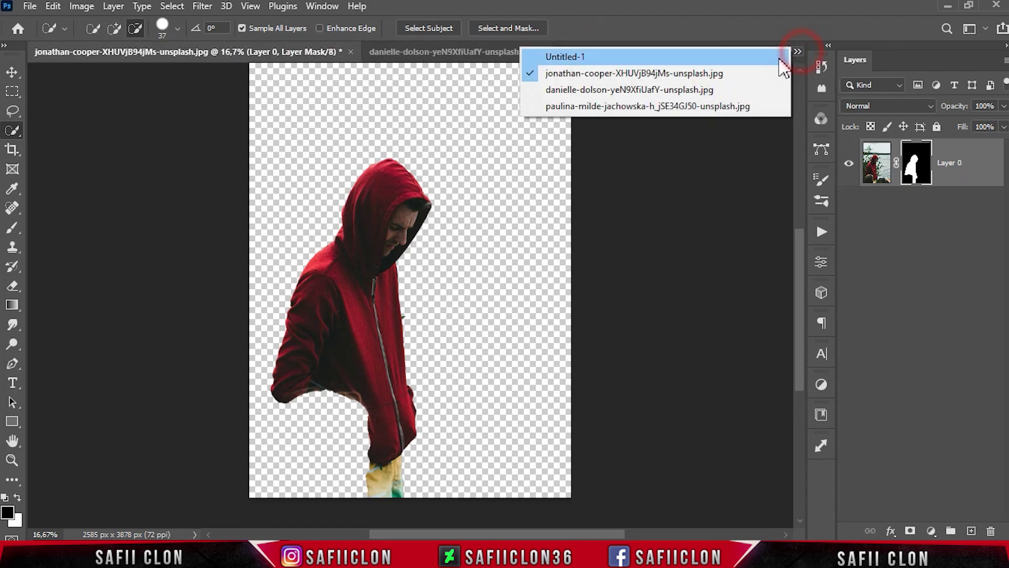
Step: Bring the masked man into Untitled-1 and move his layer above the window photo
click(705, 55)
click(349, 51)
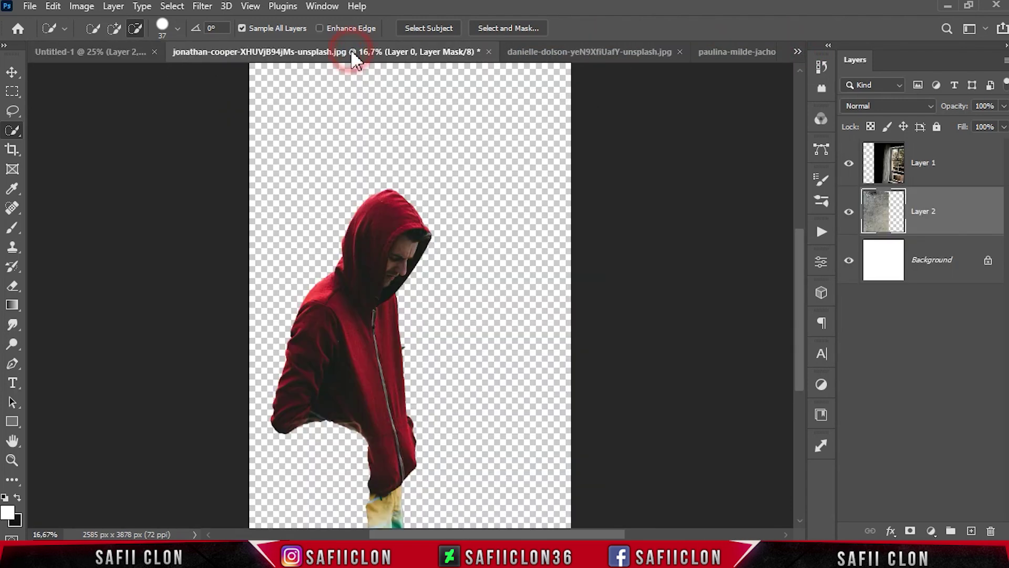
drag(963, 168, 443, 250)
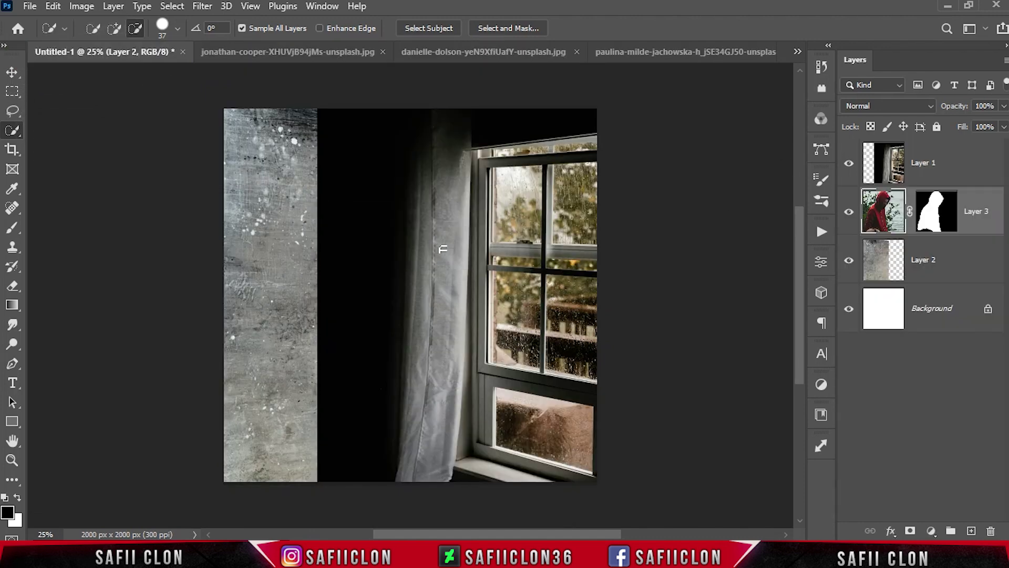
key(x)
drag(992, 201, 978, 150)
Step: Scale the man to about 80% and position him in front of the window
key(ctrl+t)
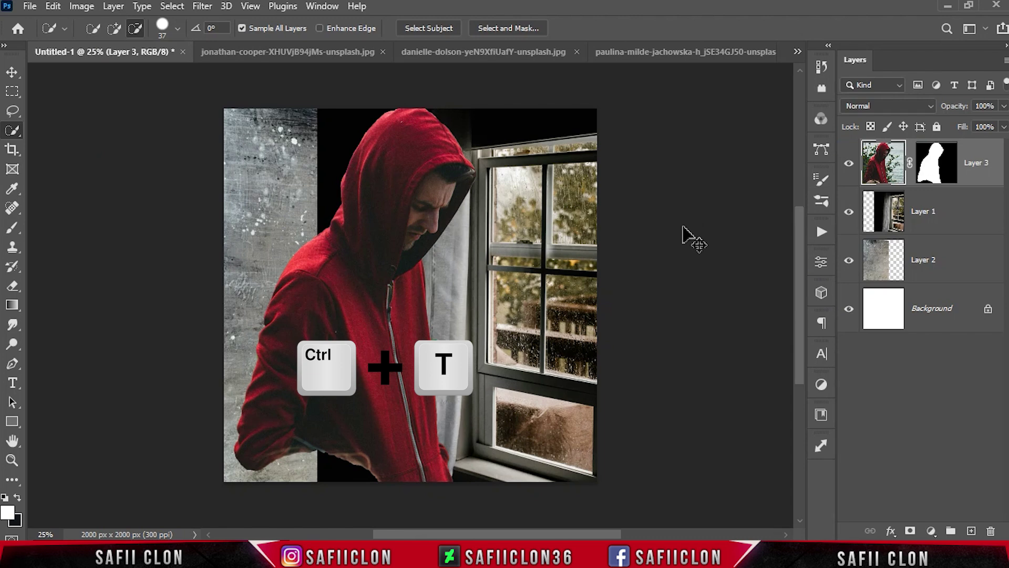
drag(435, 163, 458, 168)
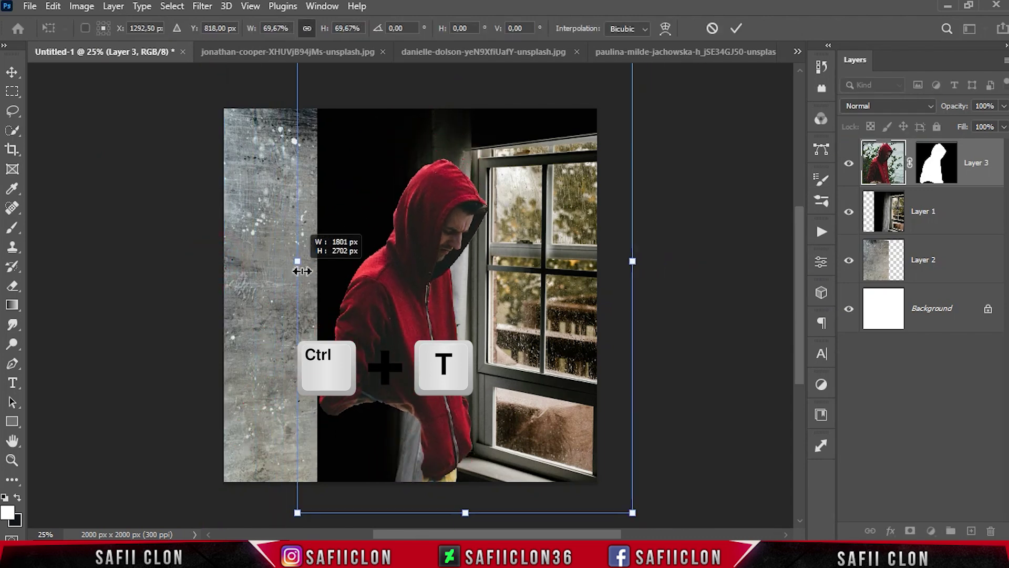
drag(215, 261, 333, 263)
drag(591, 121, 646, 104)
drag(647, 361, 700, 341)
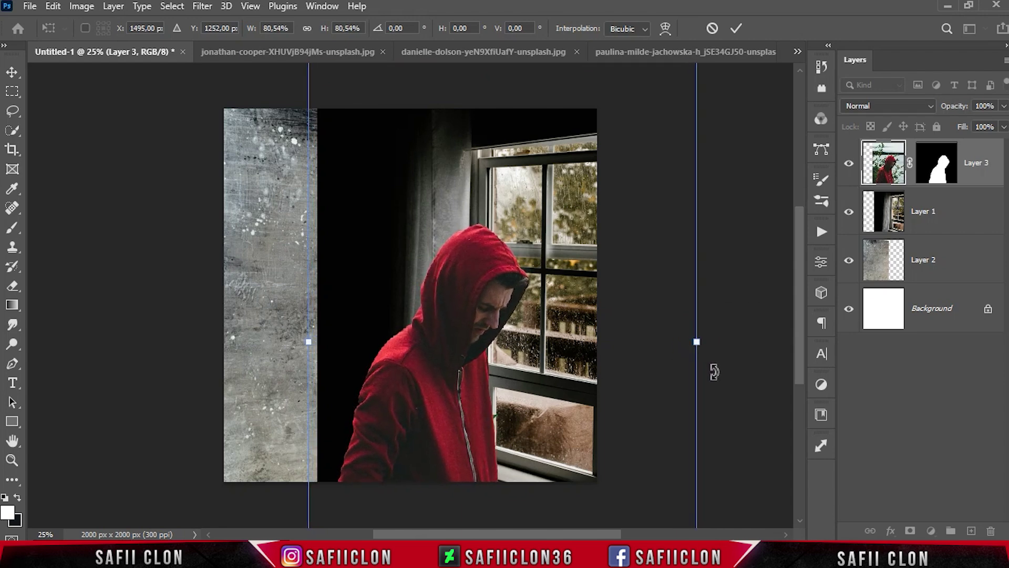
click(736, 27)
key(w)
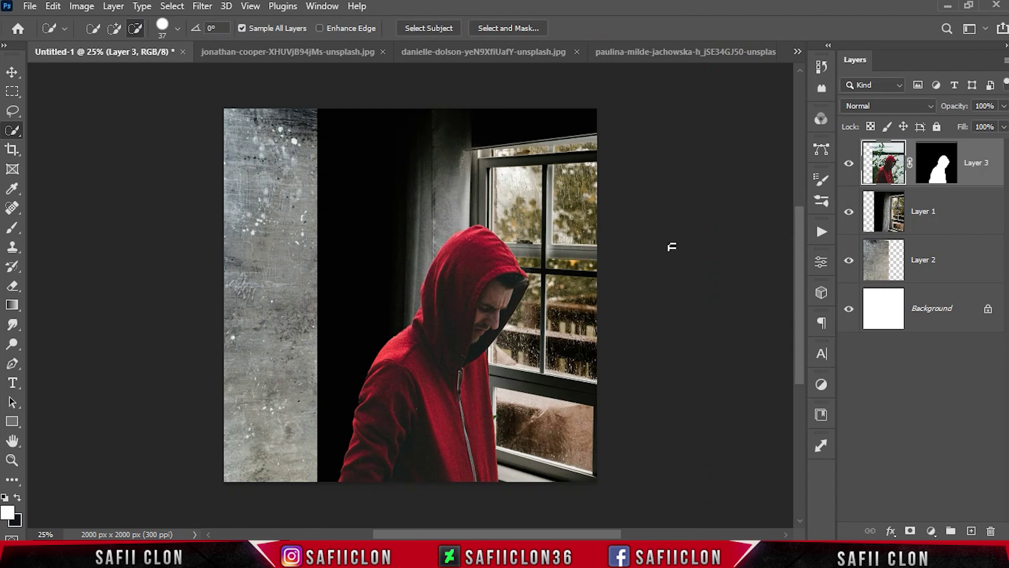
click(851, 166)
Step: Put the man's layer into a new group named MODEL
right_click(982, 191)
click(878, 100)
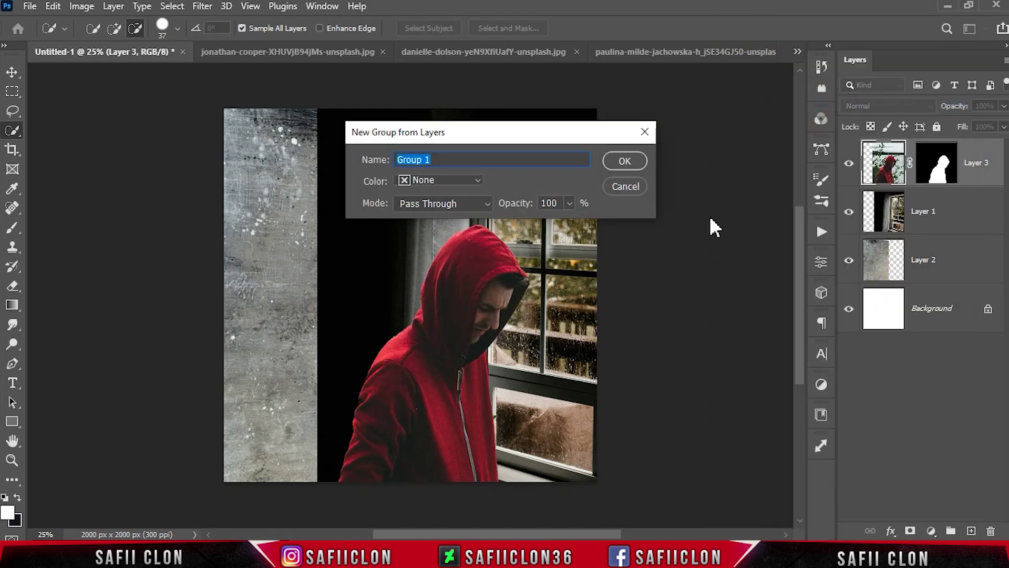
text(MODEL)
click(643, 165)
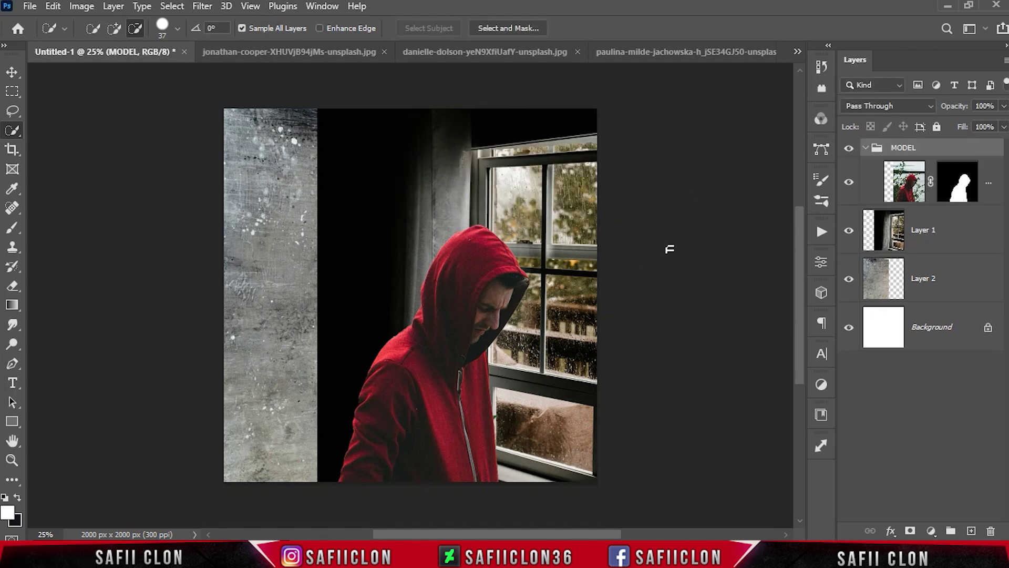
click(866, 149)
click(946, 183)
shift+click(957, 230)
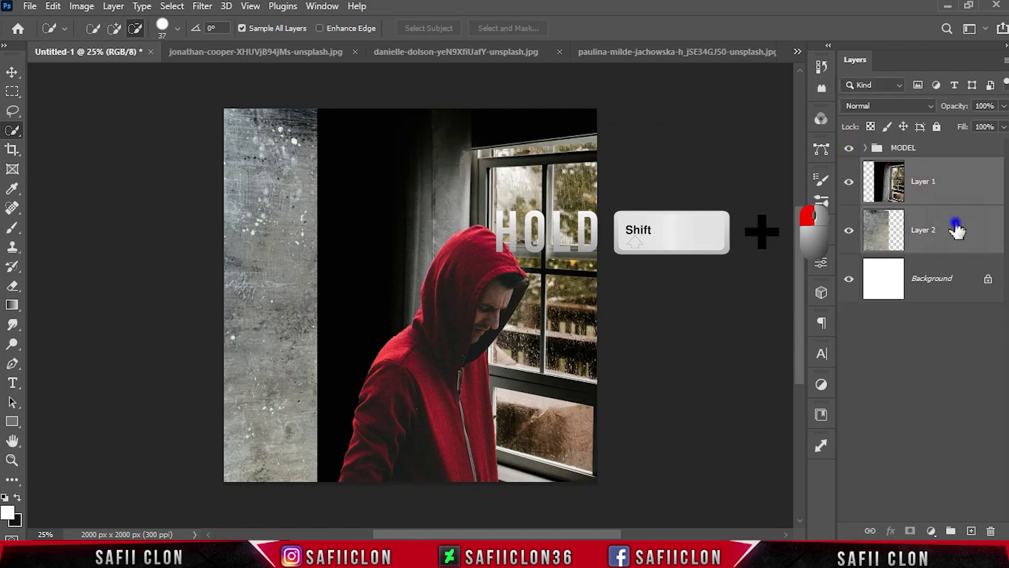
Step: Group the window photo and wall texture layers as BACKGROUND
right_click(957, 230)
click(804, 103)
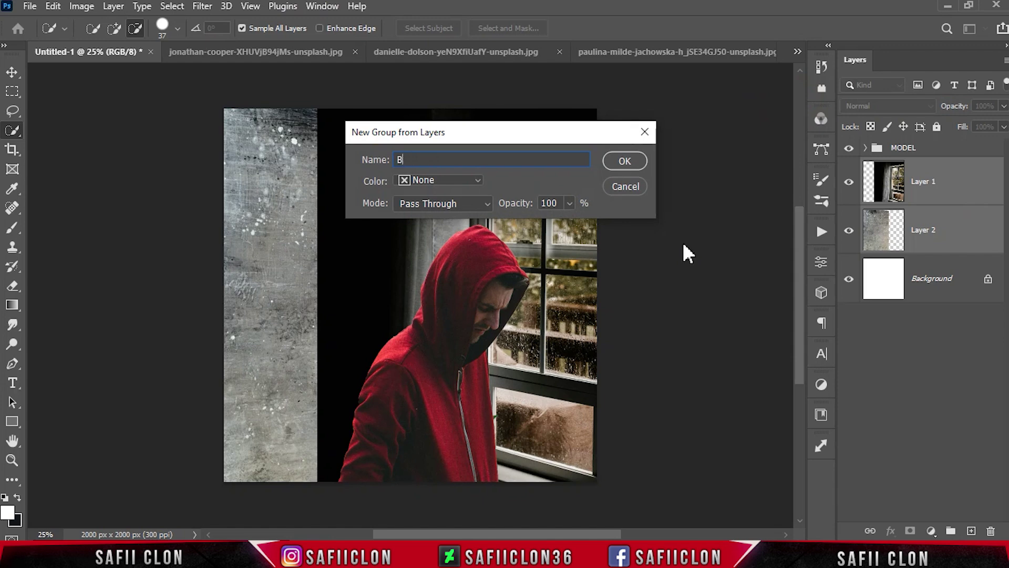
click(625, 162)
click(849, 166)
click(849, 166)
click(849, 147)
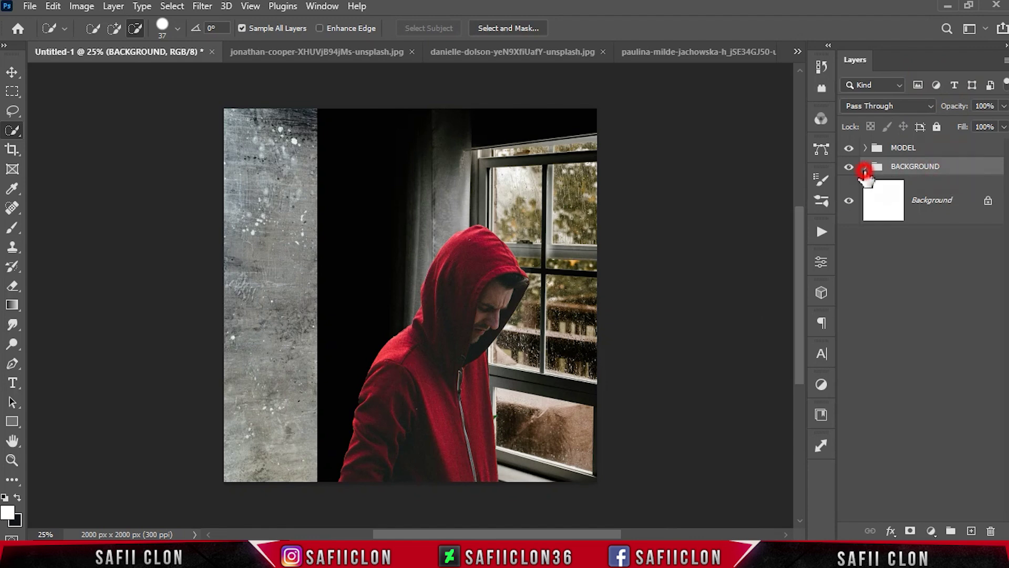
Step: Add a layer mask to the window photo and choose a basic black-and-white gradient
click(865, 169)
click(962, 220)
click(912, 531)
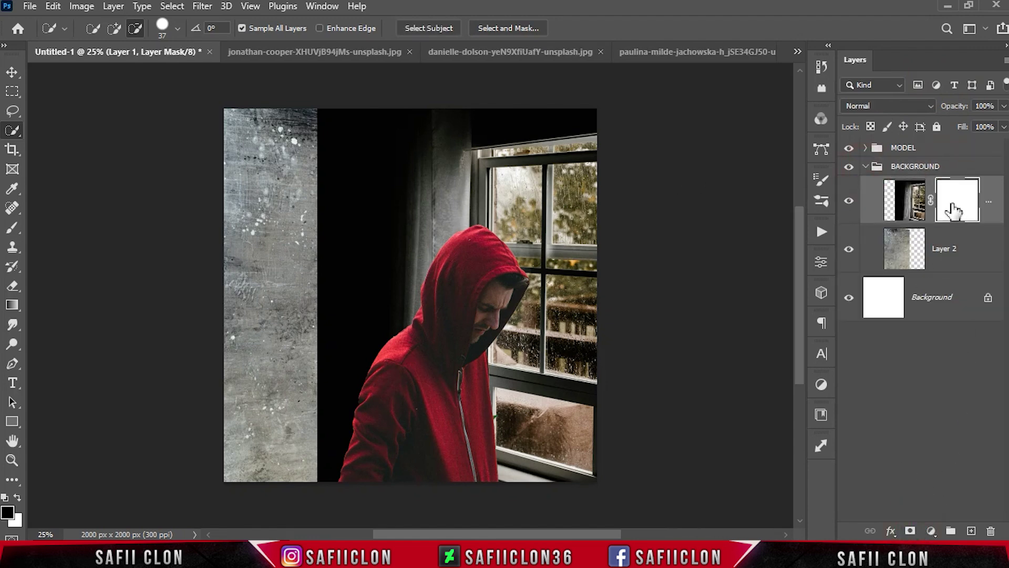
right_click(16, 307)
click(63, 306)
click(138, 29)
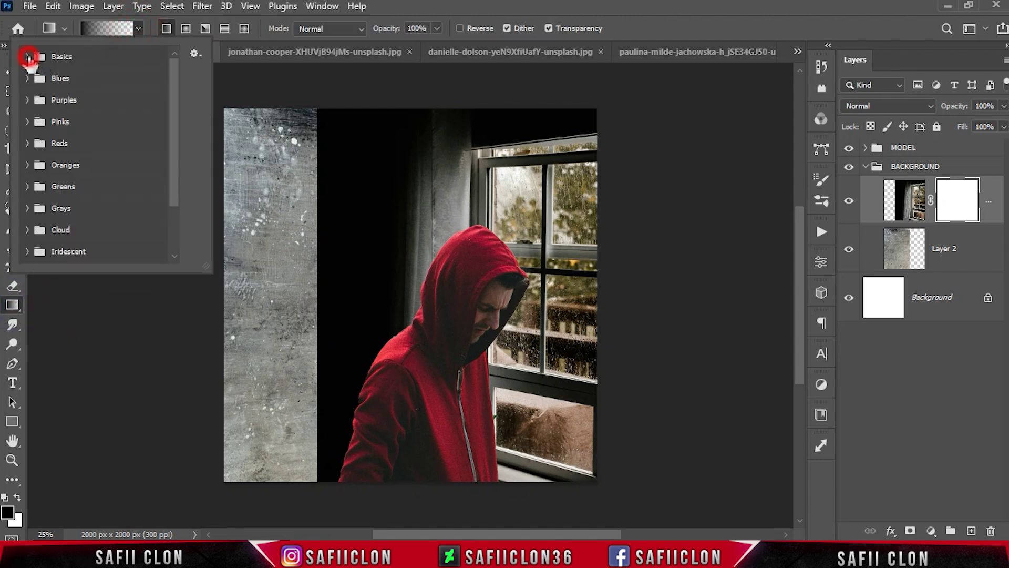
click(28, 57)
click(72, 82)
click(139, 29)
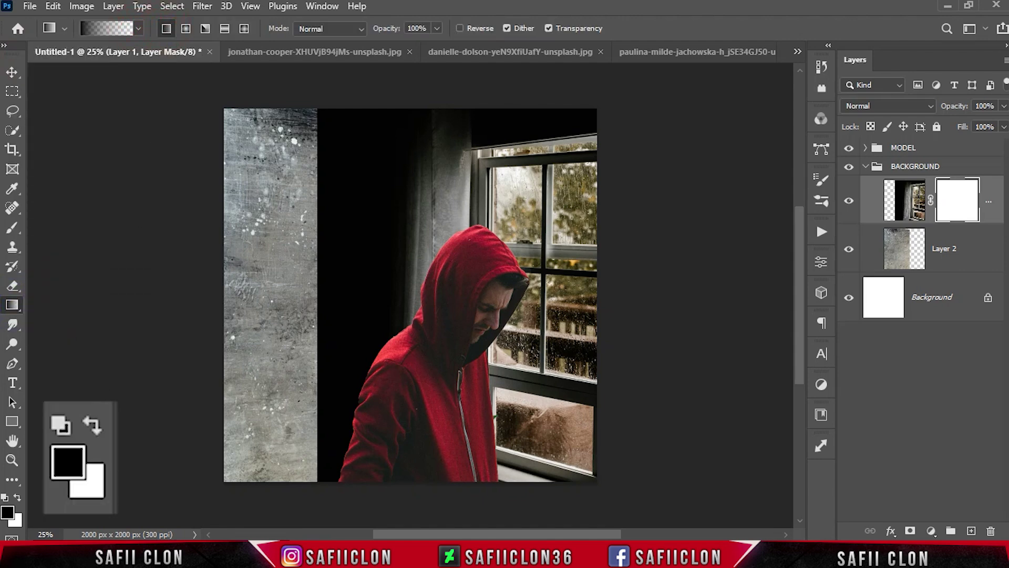
Step: Drag the gradient across the window photo's left edge to fade it into the wall
drag(251, 300, 378, 303)
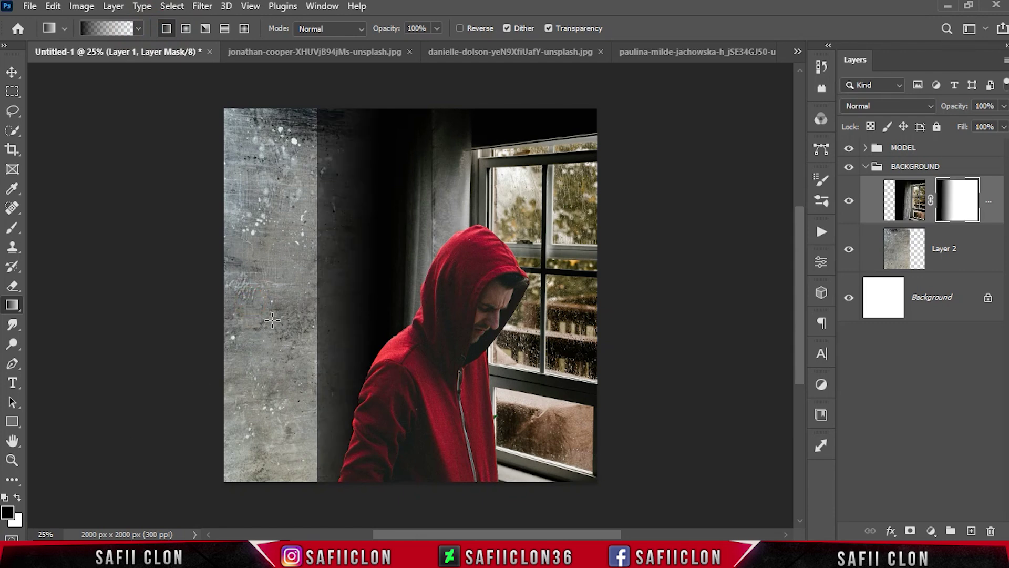
key(ctrl+plus)
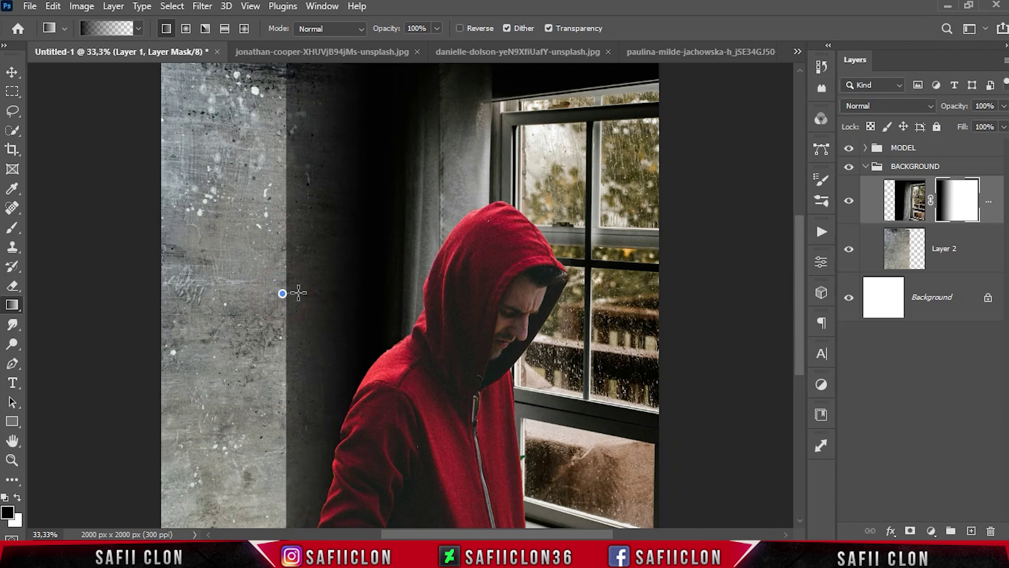
drag(282, 294, 301, 294)
key(ctrl+minus)
drag(247, 315, 353, 324)
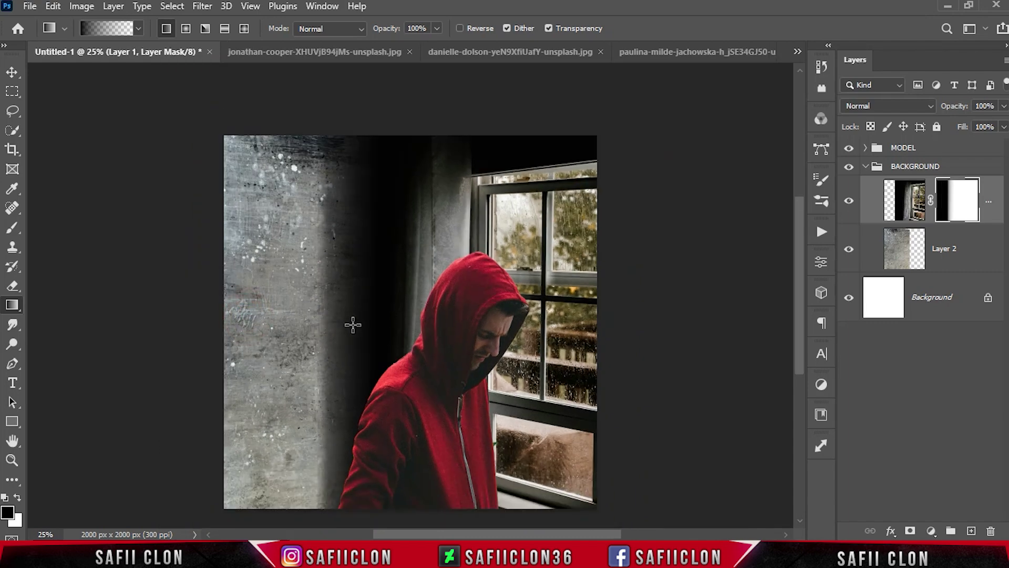
click(849, 200)
click(966, 257)
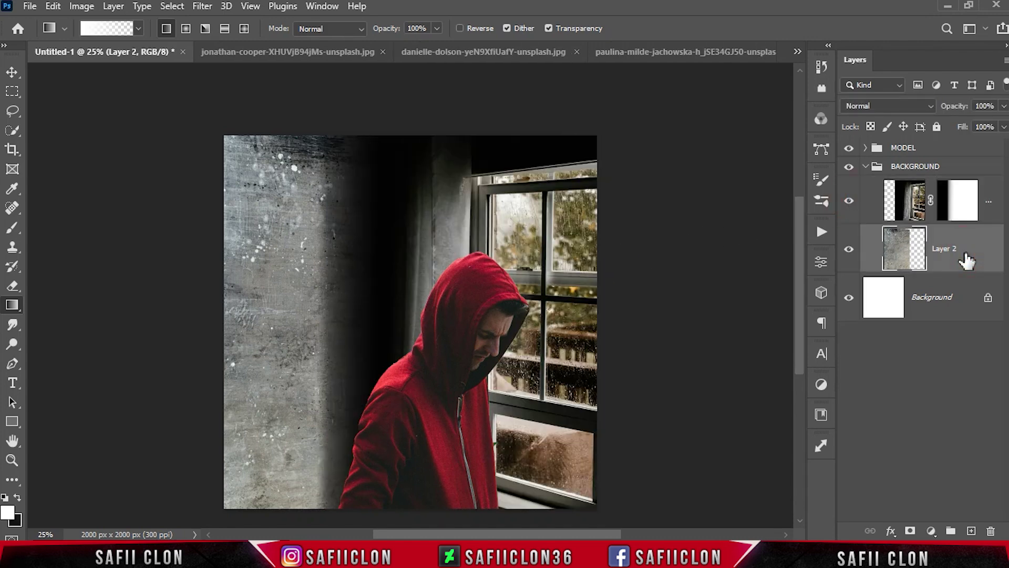
Step: Darken the wall with a clipped Levels adjustment: input 73/0.83/255, output capped at 206
click(931, 531)
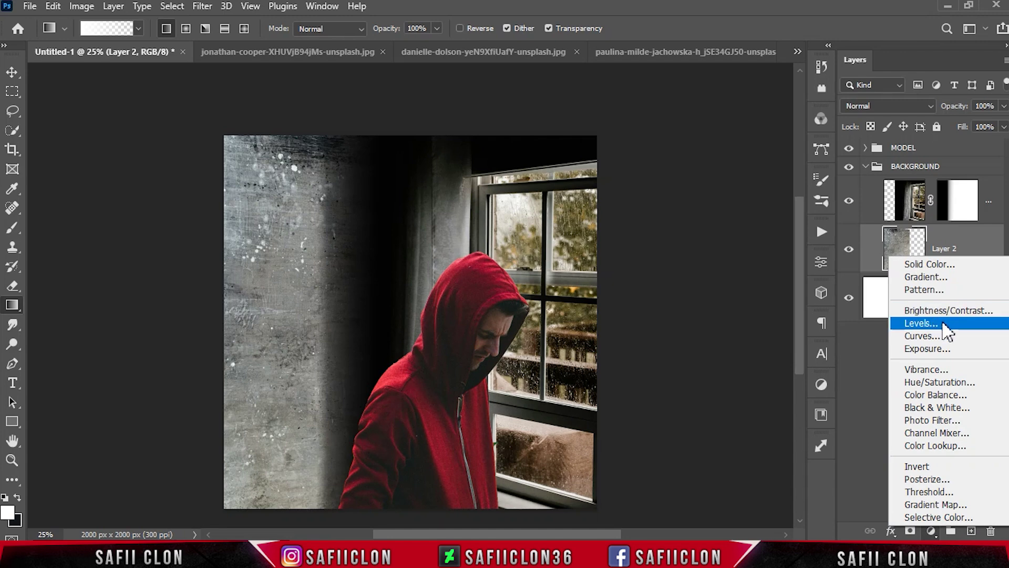
click(943, 325)
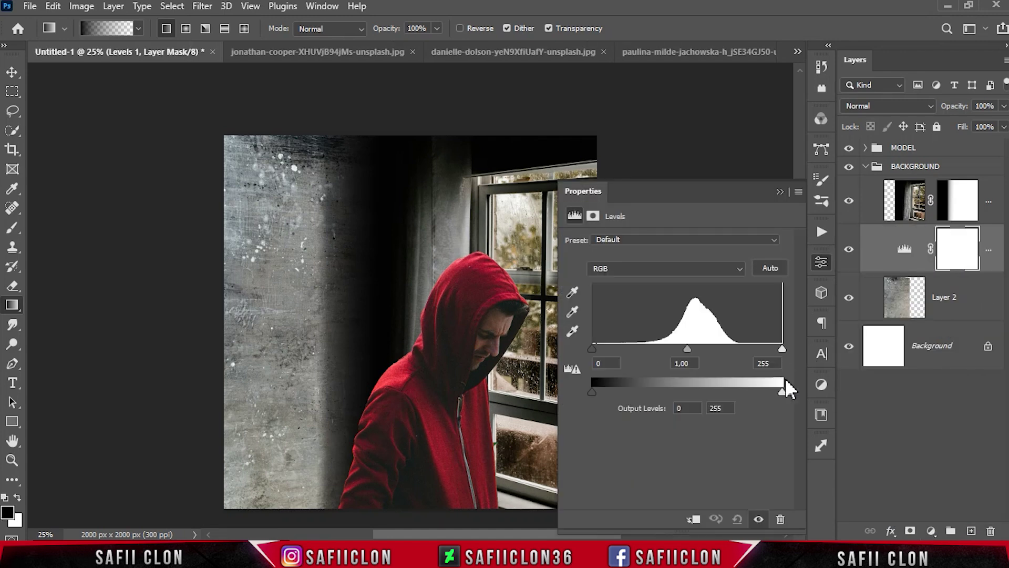
click(701, 521)
drag(593, 348, 648, 351)
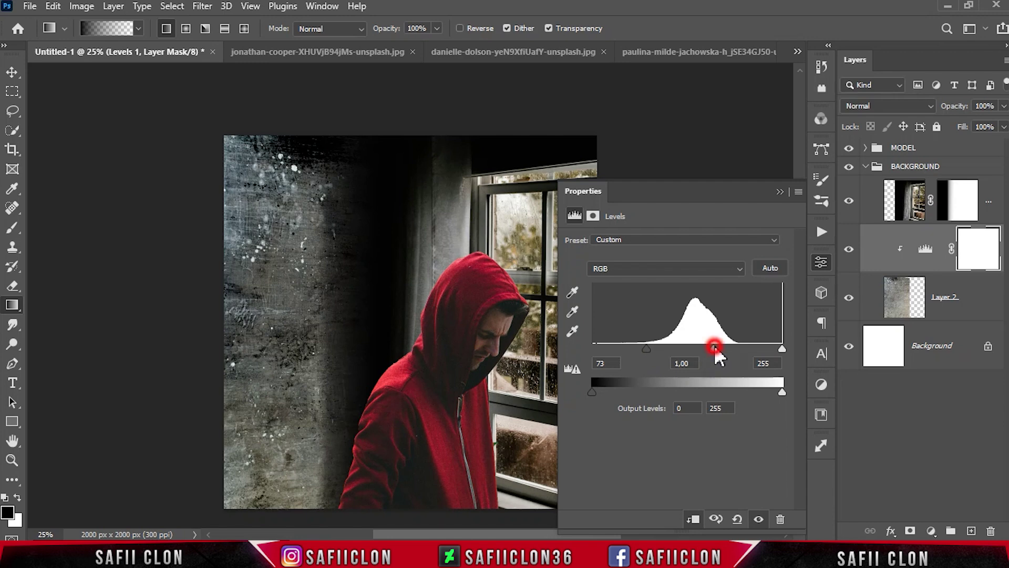
drag(715, 357, 724, 356)
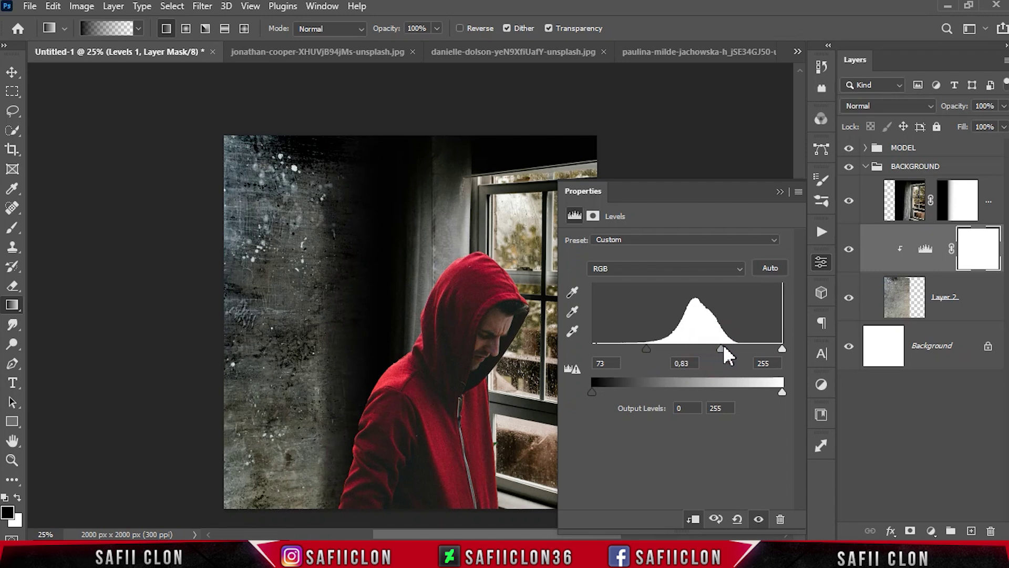
drag(782, 393, 747, 390)
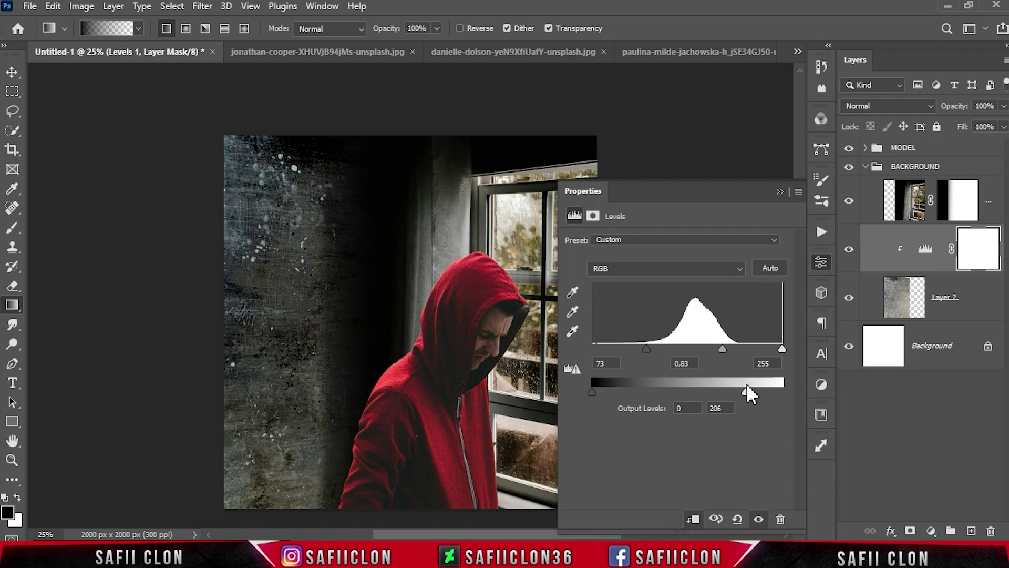
click(779, 193)
Step: Toggle the Levels layer to compare the wall, then select Layer 1
click(849, 250)
click(850, 250)
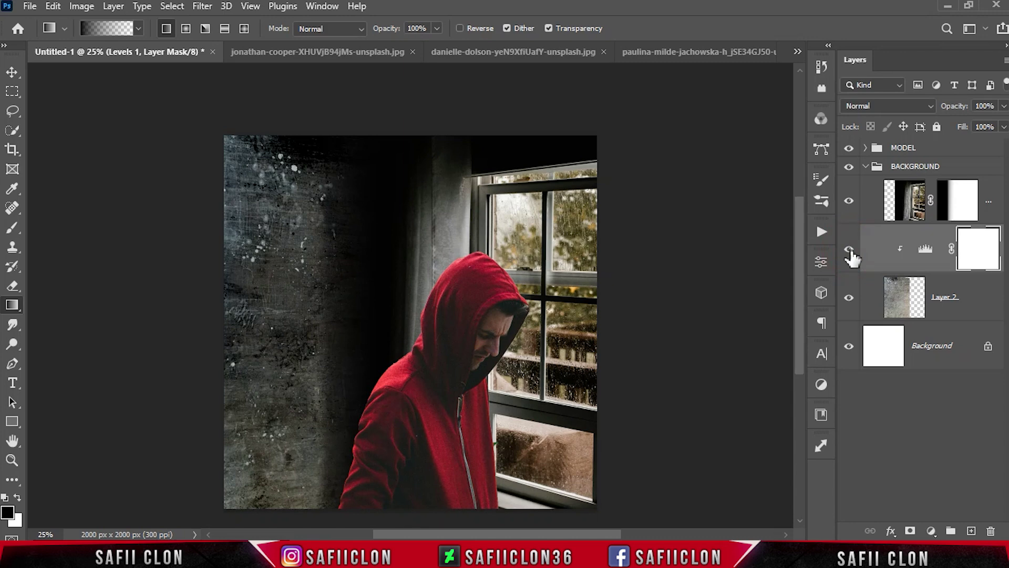
click(995, 195)
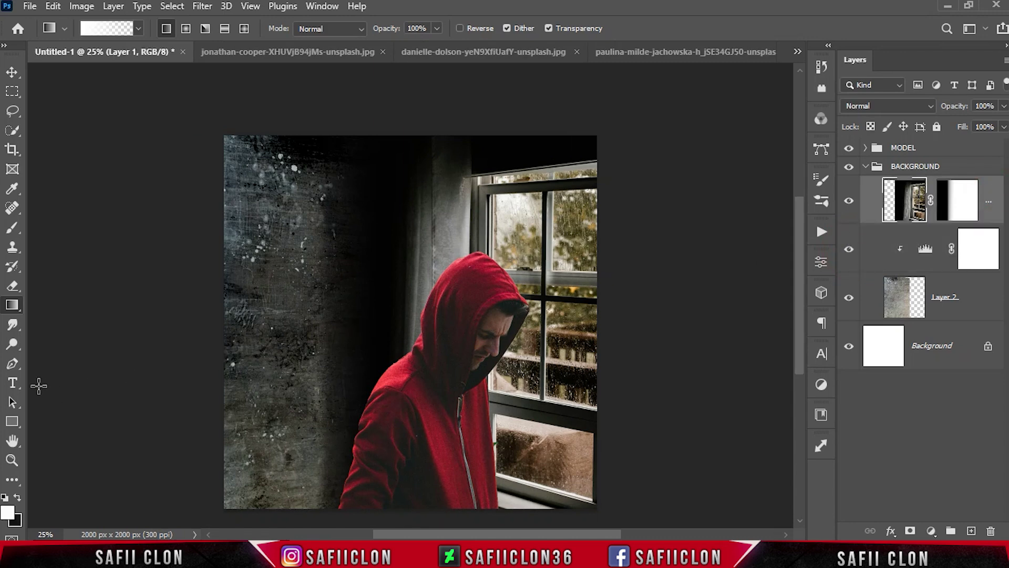
Step: Set the Pen tool to Shape mode with a white fill, drawing on a new layer
right_click(16, 368)
click(79, 360)
click(124, 27)
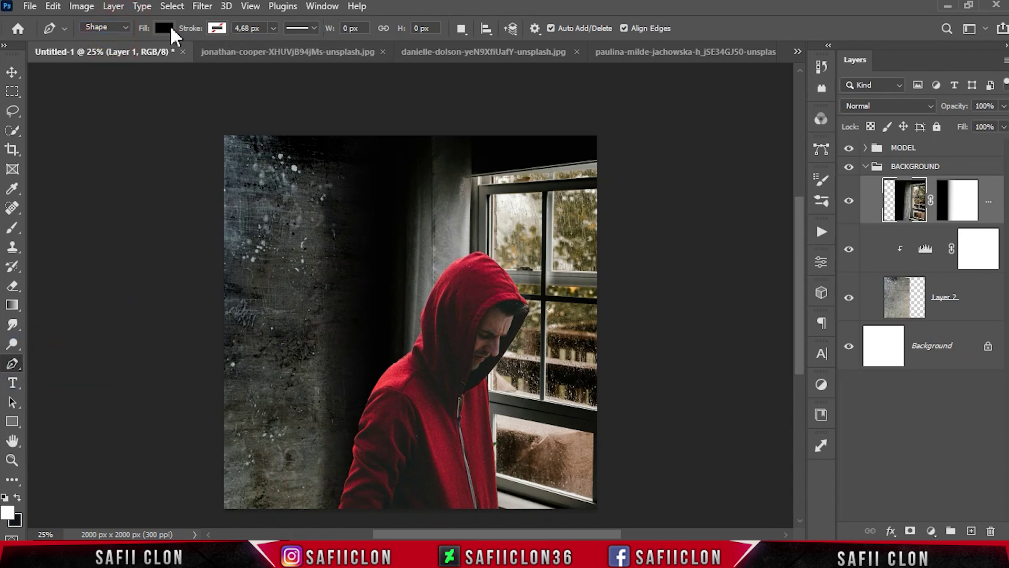
click(167, 28)
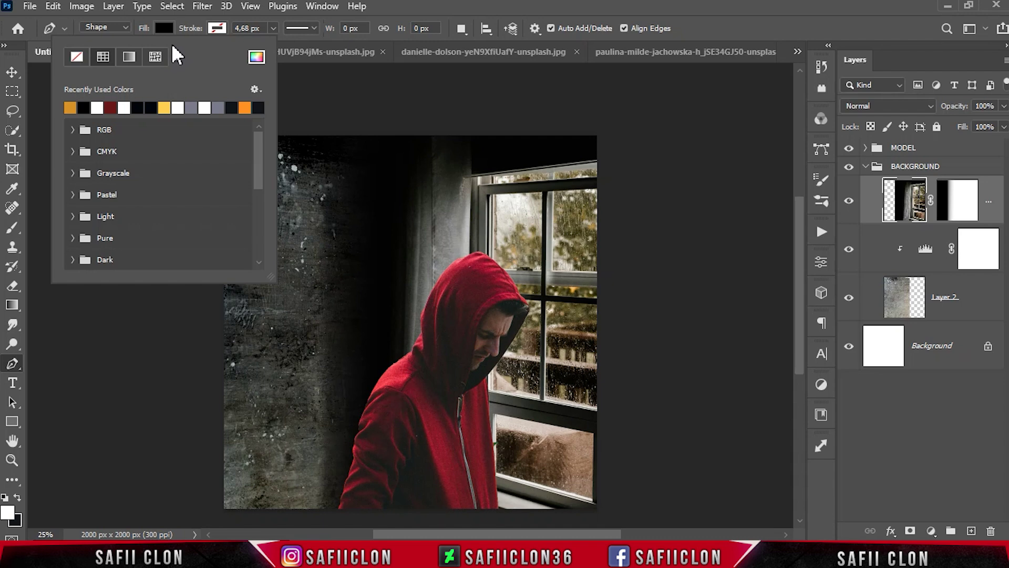
click(258, 57)
drag(631, 129, 610, 79)
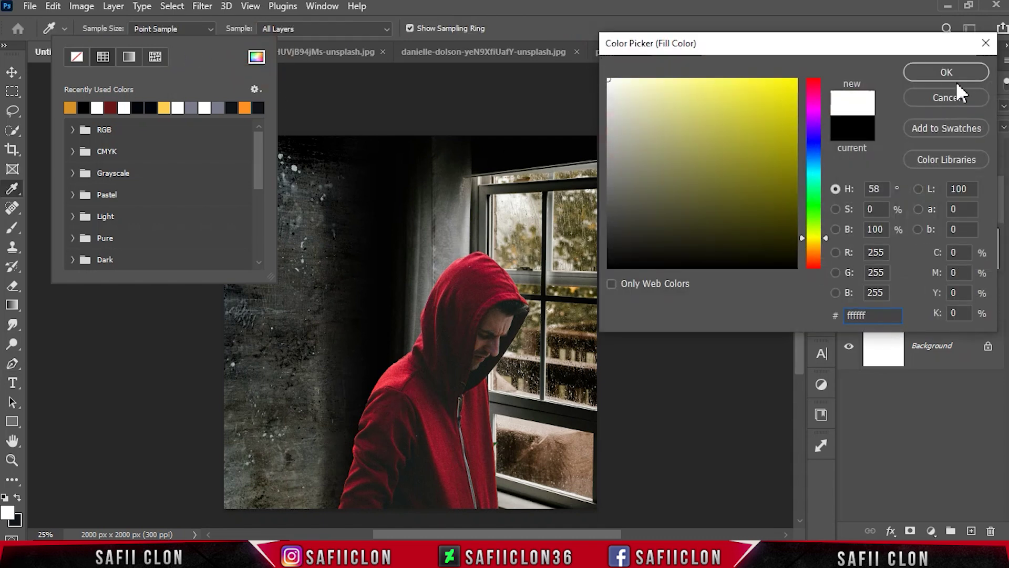
key(Return)
click(164, 29)
click(462, 28)
click(499, 45)
Step: Zoom to 50% and outline the upper-left window pane as a white shape
key(ctrl+plus)
key(ctrl+plus)
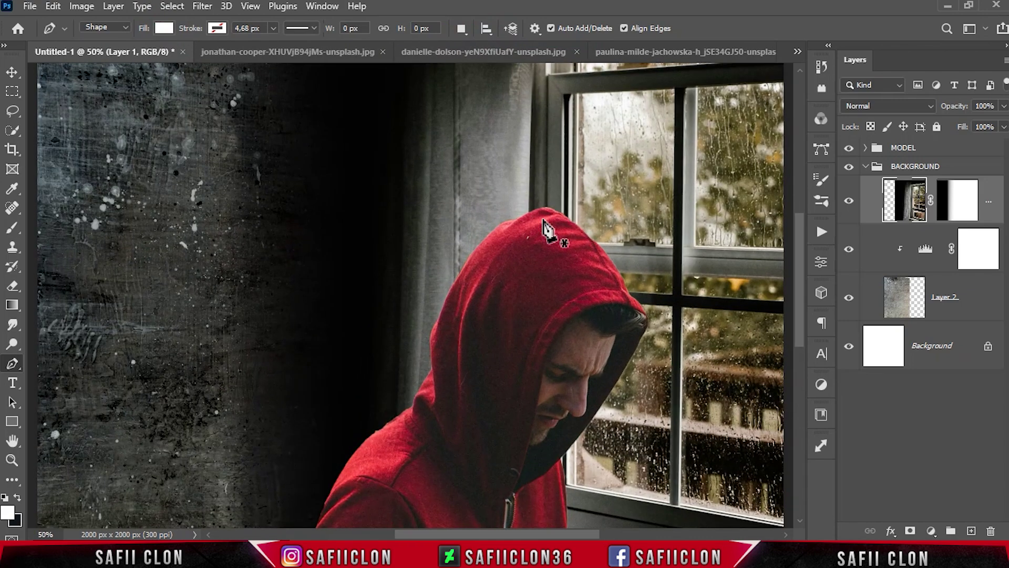
drag(571, 533, 596, 532)
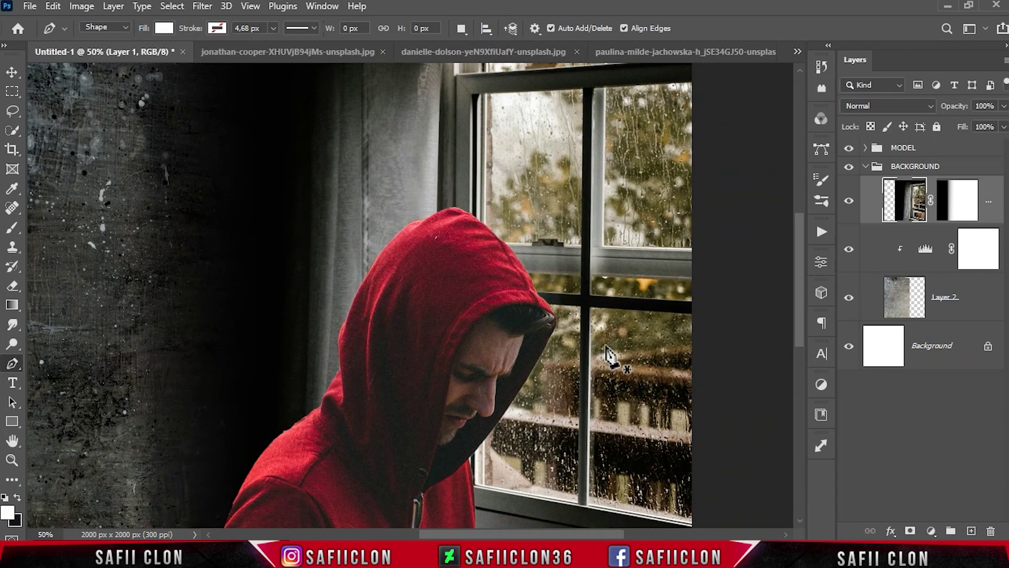
click(473, 95)
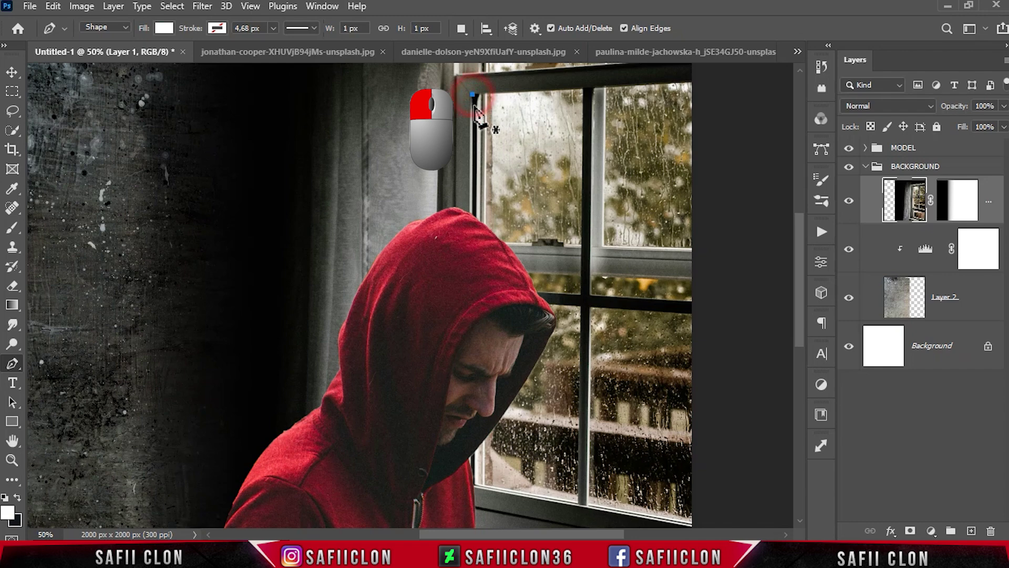
click(468, 285)
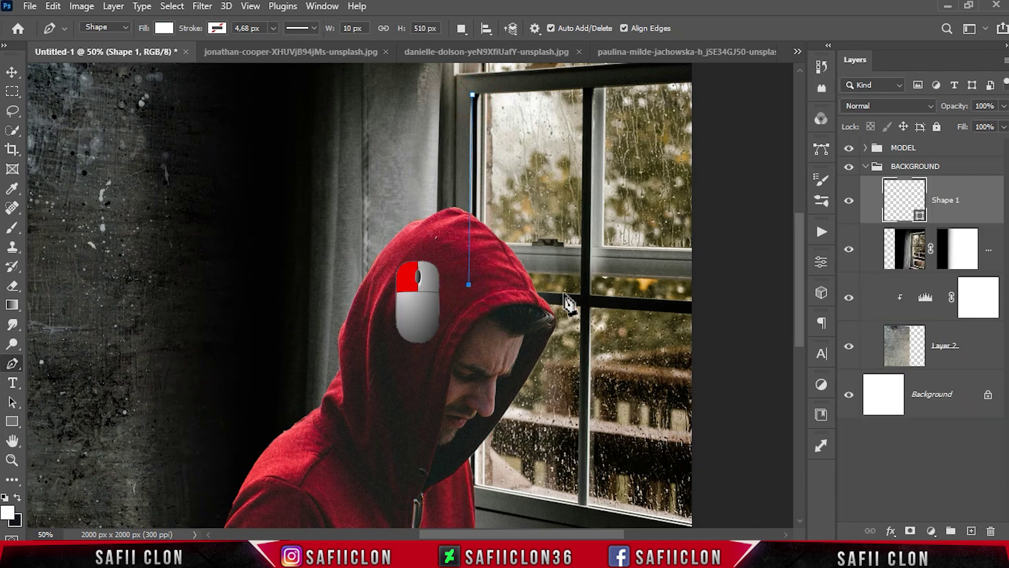
click(581, 293)
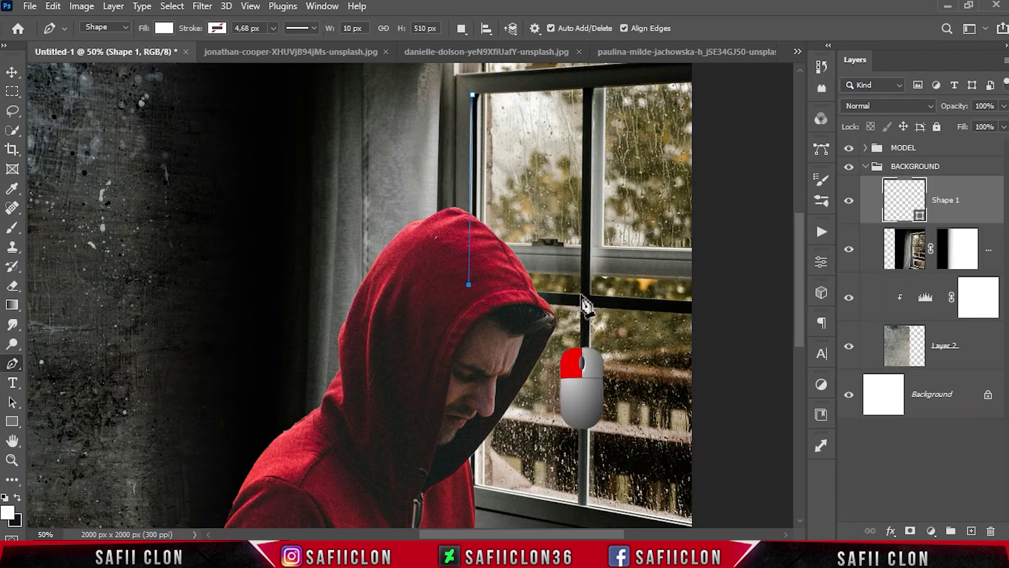
click(583, 88)
click(473, 95)
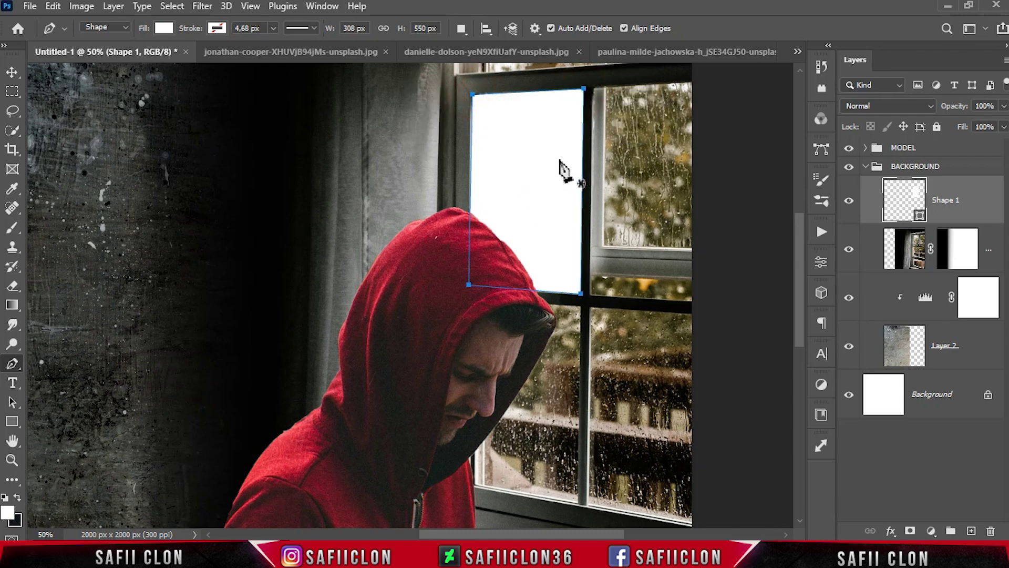
Step: Switch to Combine Shapes and add the upper-right pane to the shape
click(461, 27)
click(472, 58)
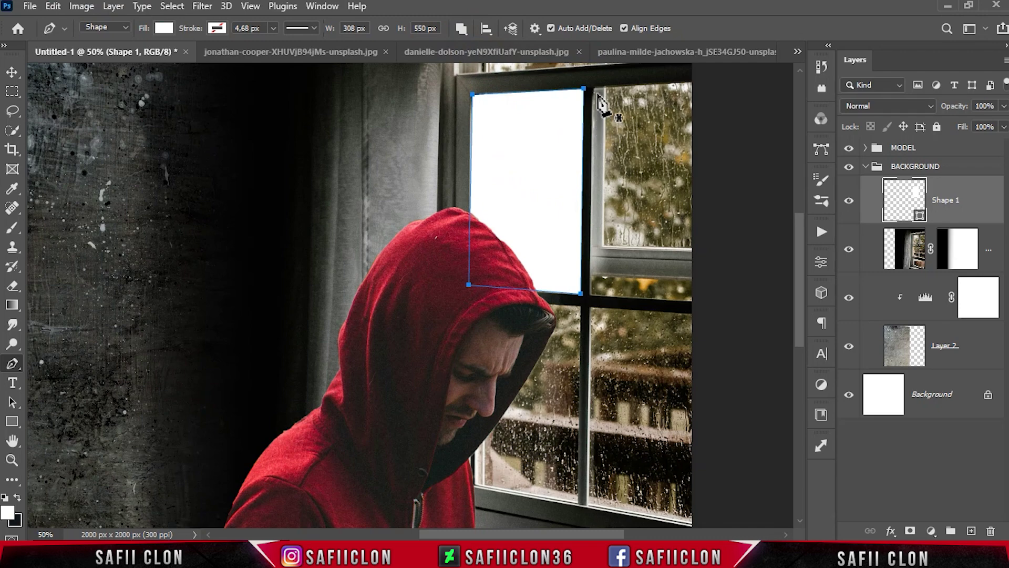
click(589, 295)
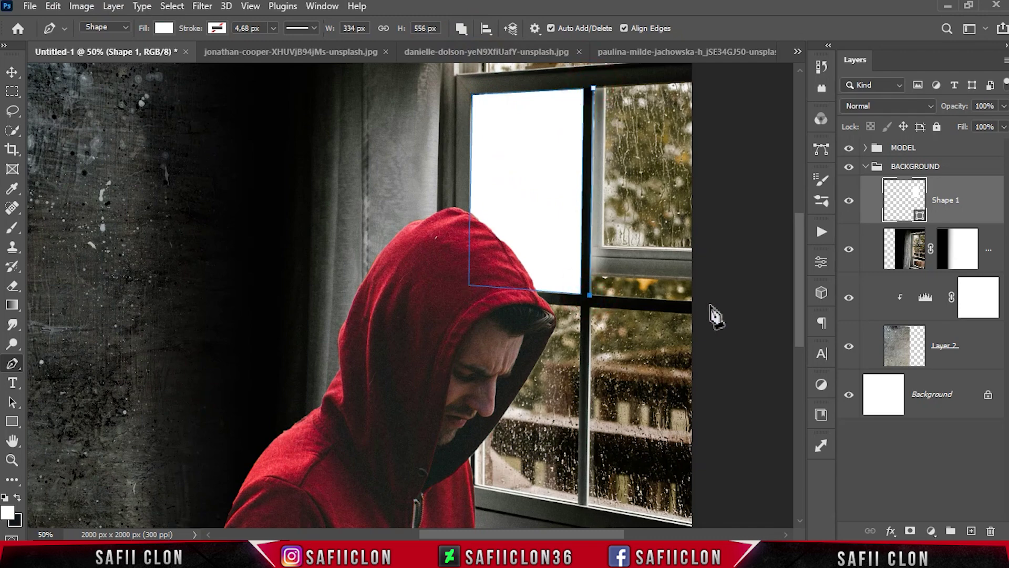
click(693, 300)
click(693, 81)
click(581, 306)
click(470, 298)
Step: Add the lower-left and lower-right panes to the white shape
click(471, 483)
click(586, 503)
click(589, 307)
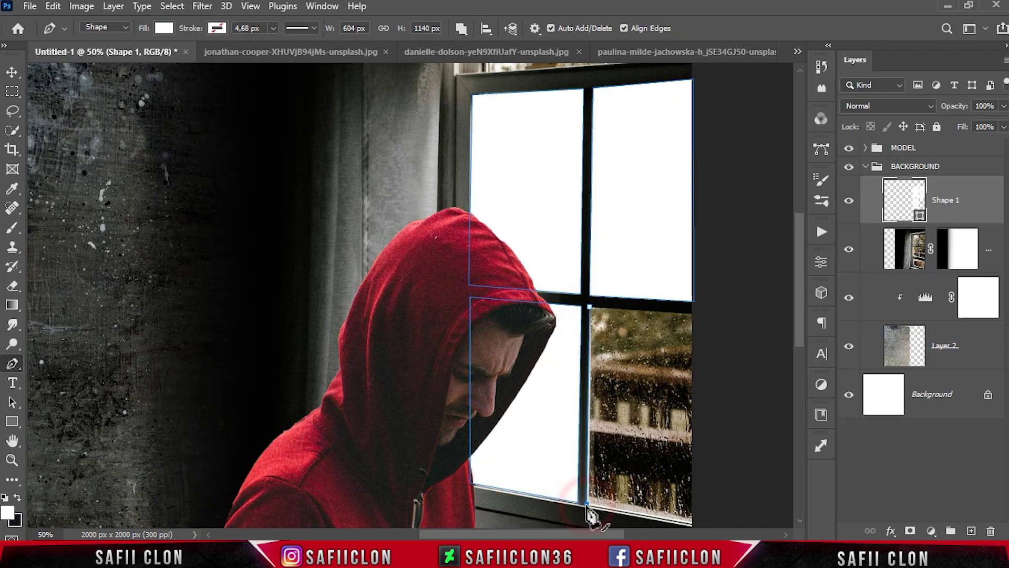
click(693, 524)
click(693, 310)
click(589, 308)
Step: Cover the lowest window section too, then compare with Shape 1 hidden and shown
scroll(743, 266, down, 3)
scroll(630, 315, down, 3)
click(487, 354)
click(489, 470)
click(684, 524)
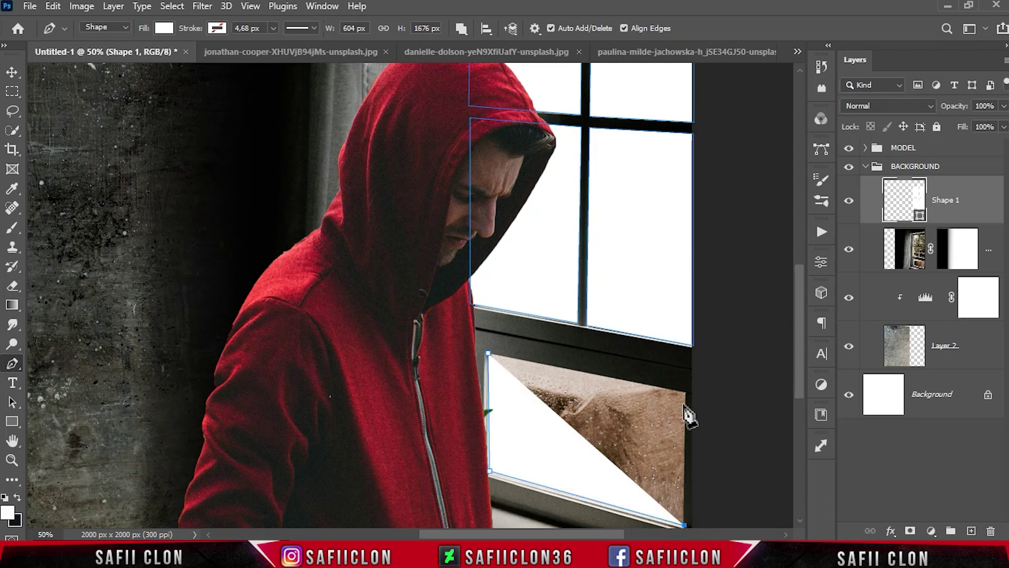
click(686, 392)
scroll(720, 354, down, 2)
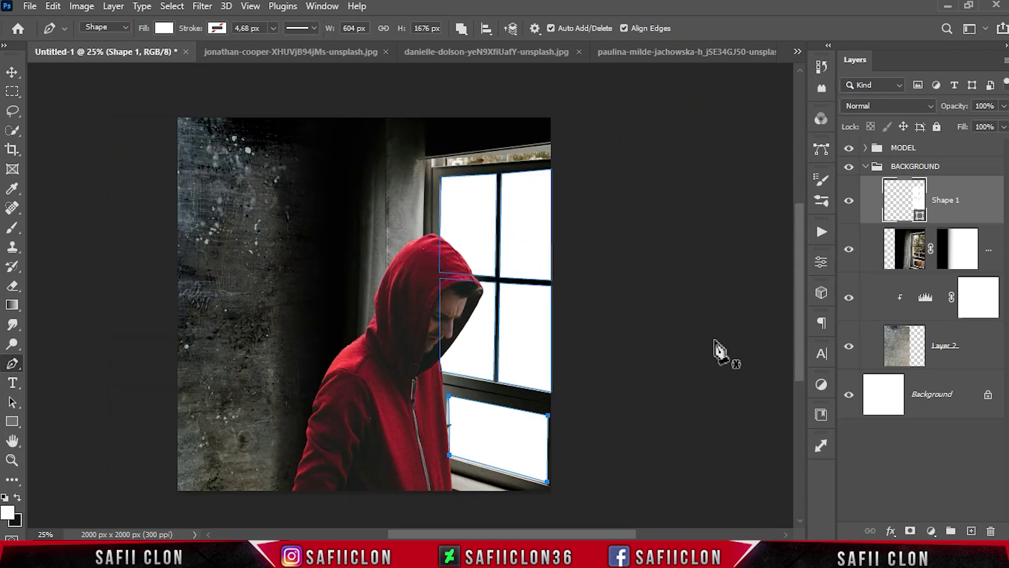
click(849, 200)
Step: Convert Shape 1 to a smart object and apply a Gaussian Blur of about 9.8 px
right_click(953, 203)
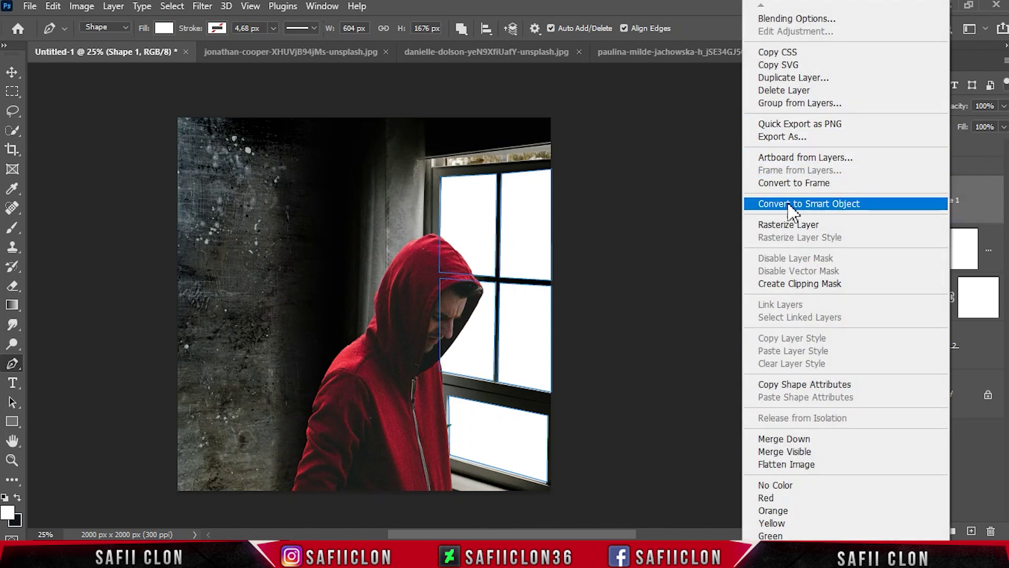
click(789, 203)
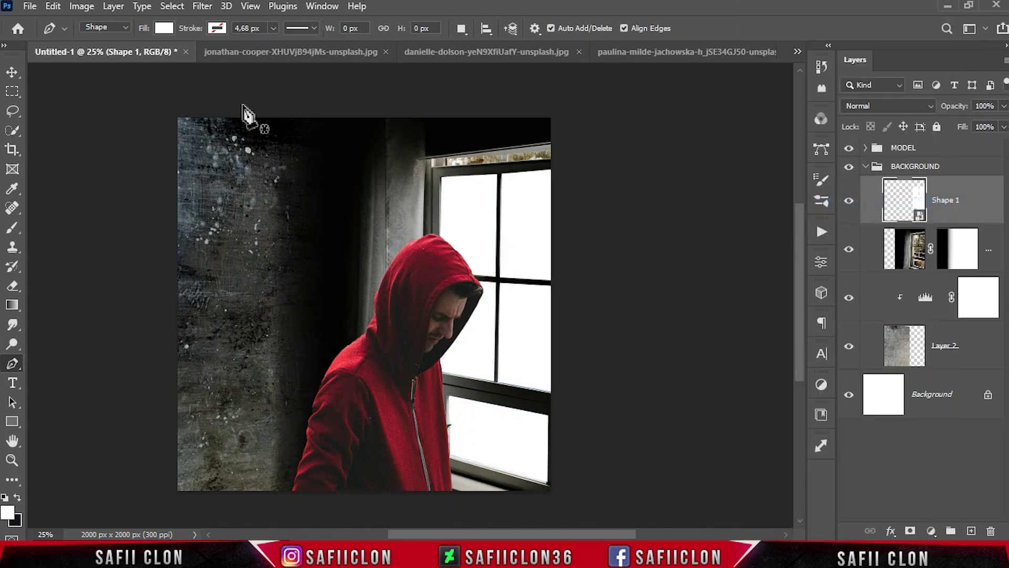
click(202, 6)
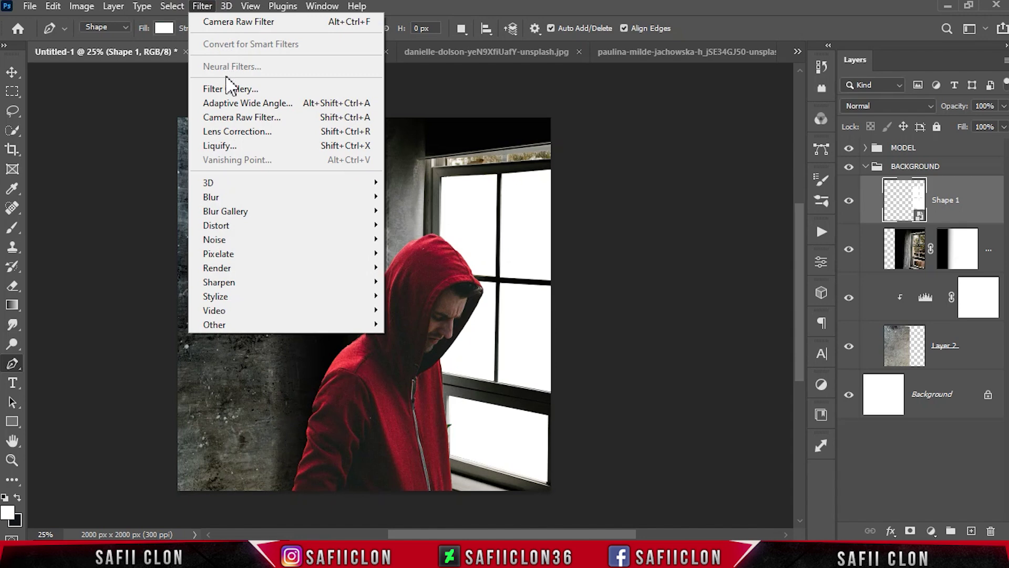
click(439, 253)
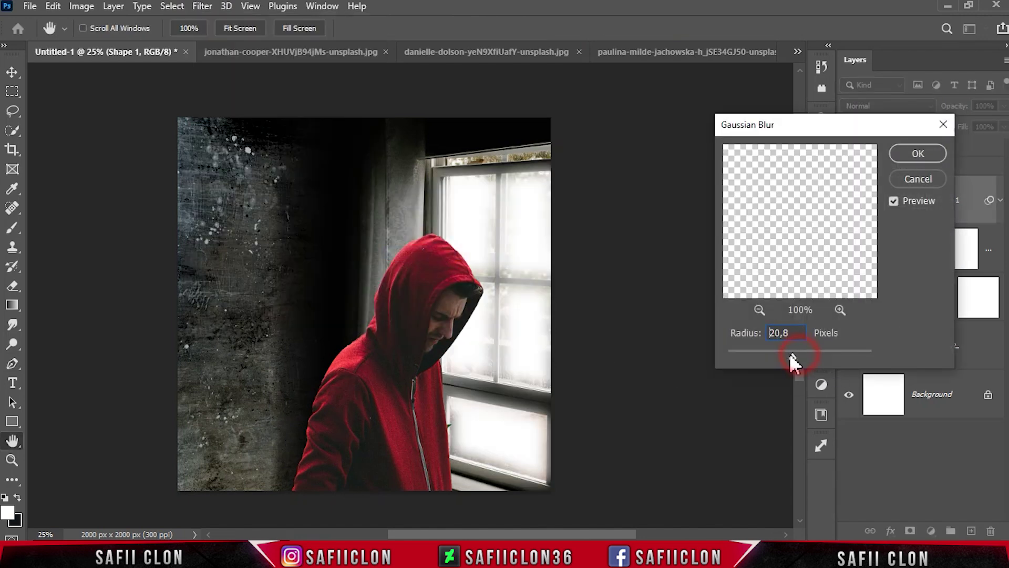
drag(789, 353, 780, 352)
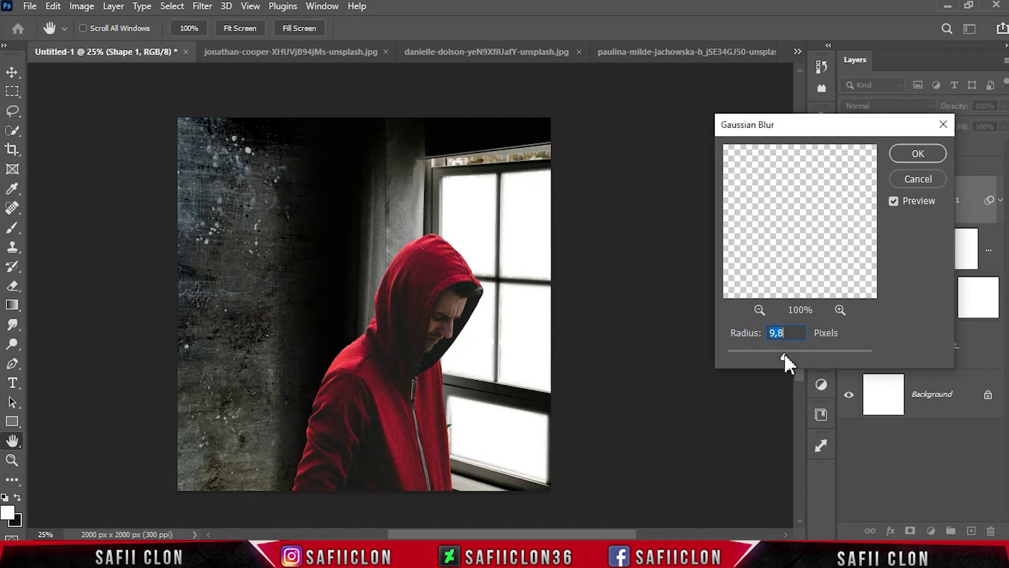
Step: Lower Shape 1's fill to 47% and compare the panes with and without it
click(918, 153)
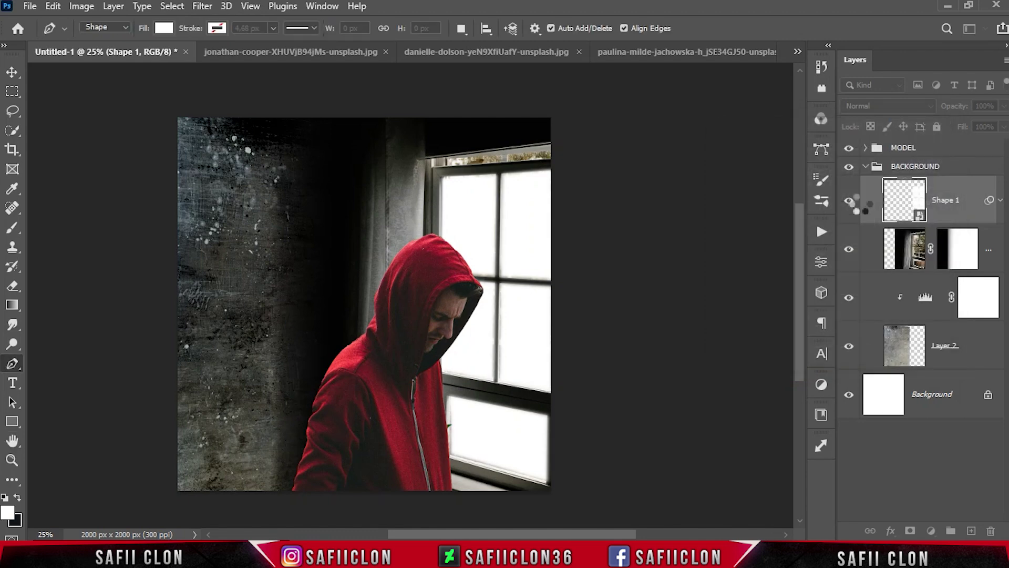
mouse_move(1004, 127)
mouse_down()
mouse_move(1002, 147)
mouse_move(970, 137)
mouse_up()
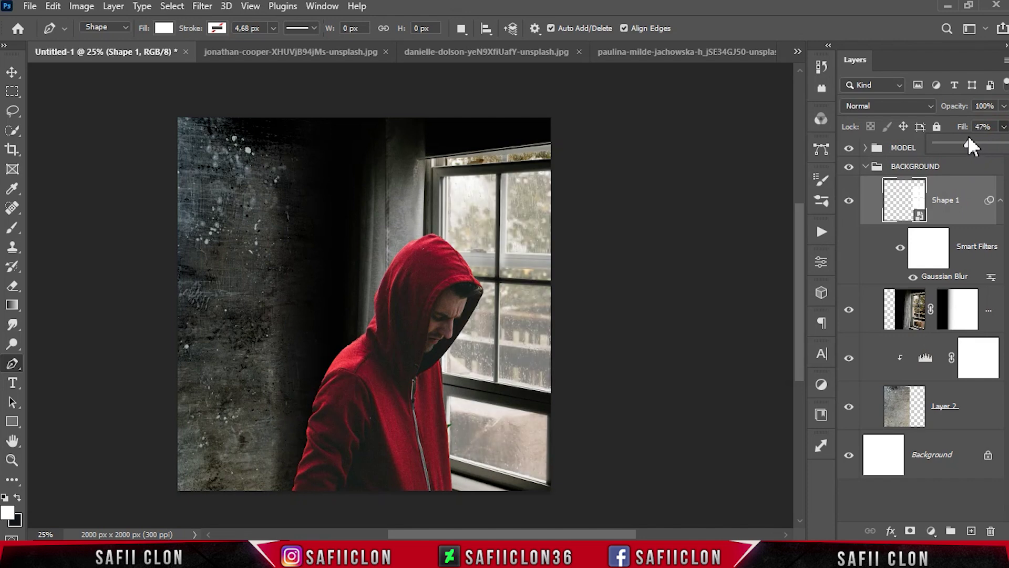
drag(971, 148, 970, 147)
click(848, 202)
click(848, 202)
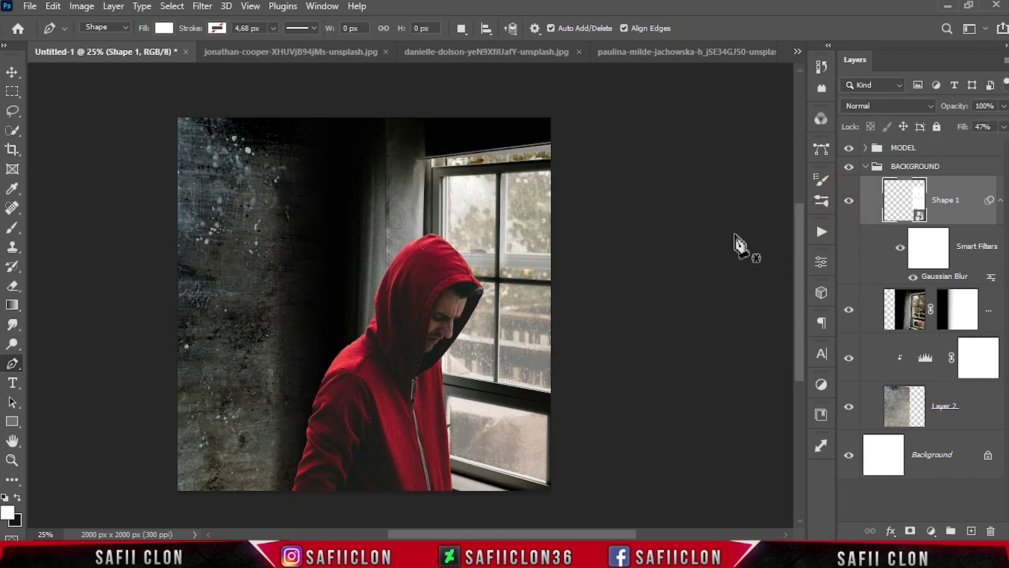
Step: Set the Pen tool back to Shape mode with the white fill
right_click(14, 364)
click(49, 364)
click(105, 26)
click(164, 28)
click(164, 29)
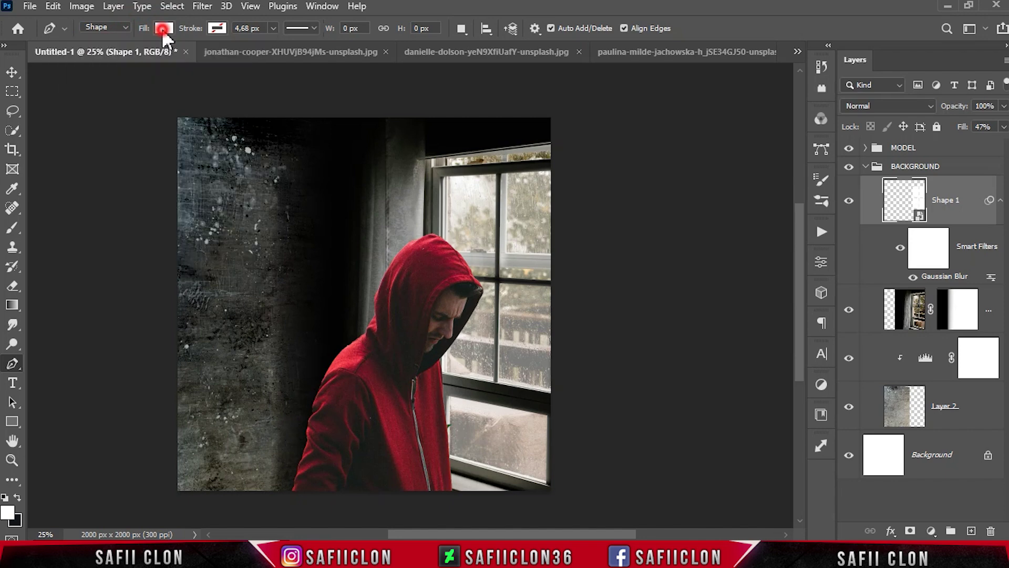
Step: Draw a white beam from the window's top corners down to the lower left, adjusting its anchors
click(147, 471)
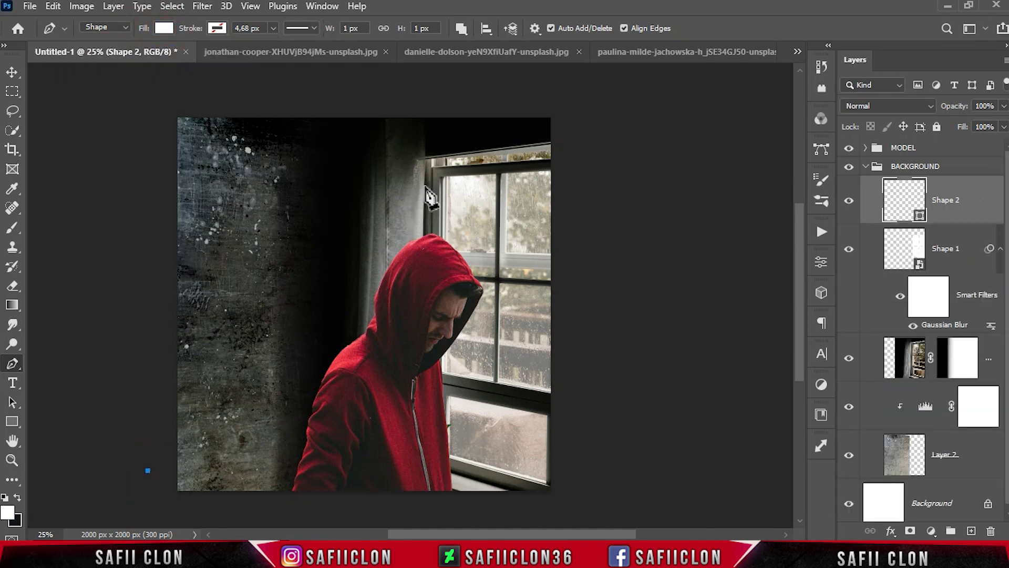
click(439, 176)
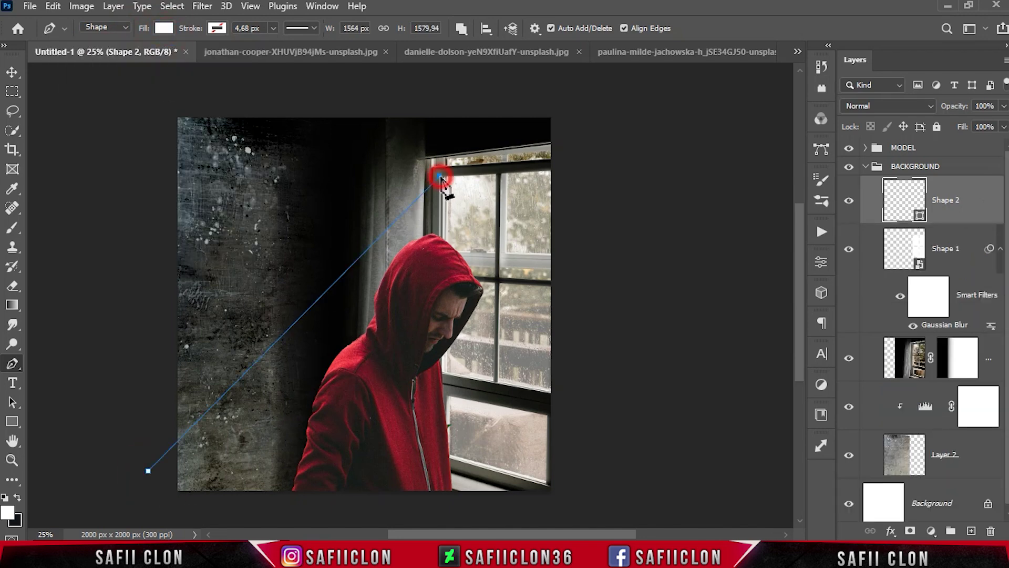
click(496, 174)
click(494, 277)
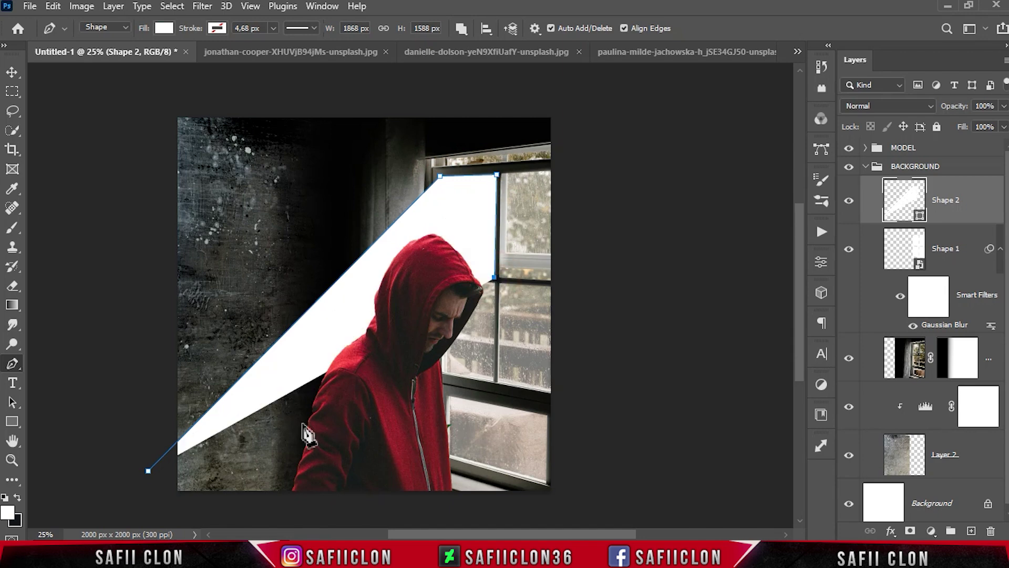
click(171, 504)
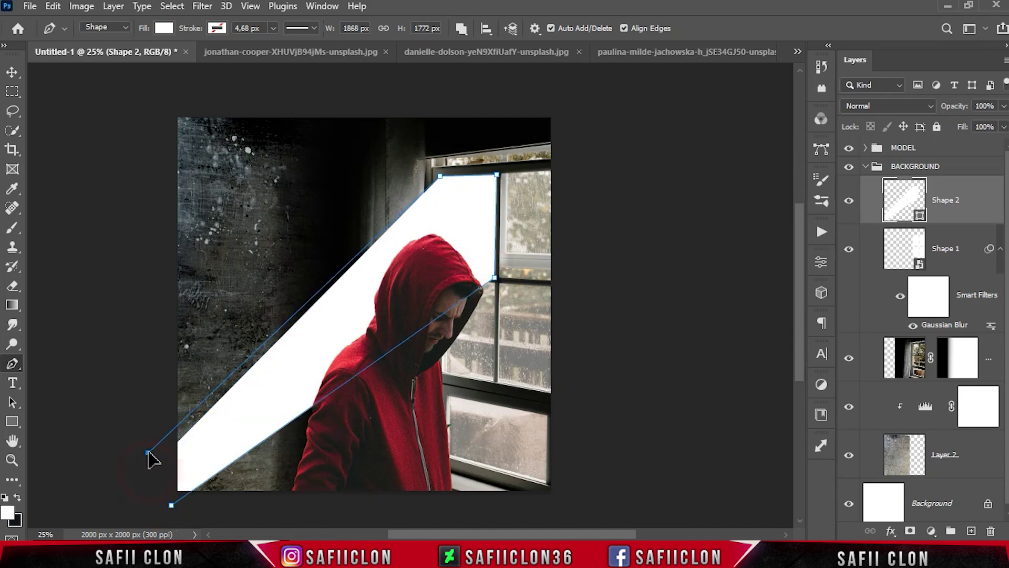
click(149, 450)
drag(171, 505, 166, 492)
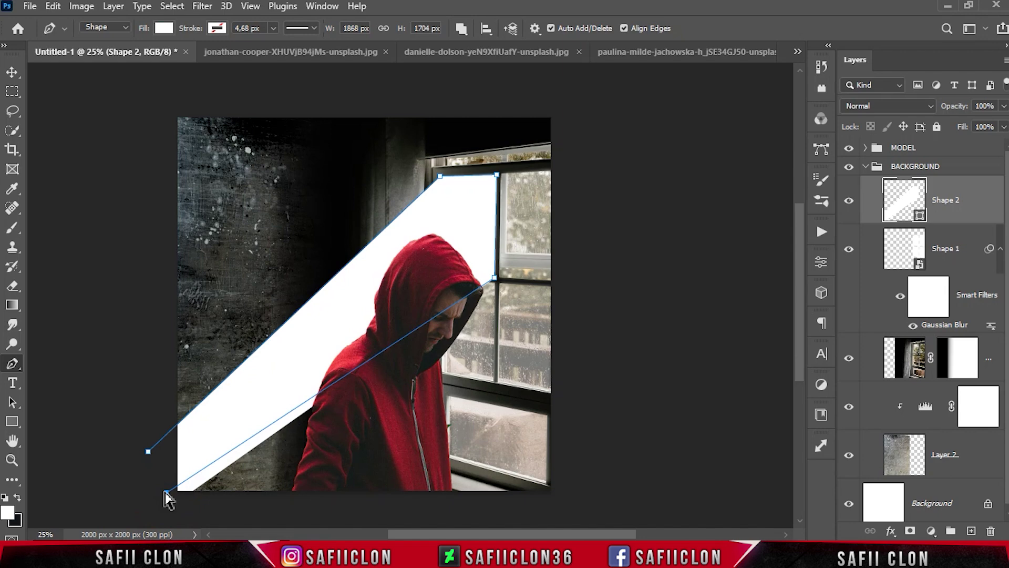
drag(149, 453, 148, 440)
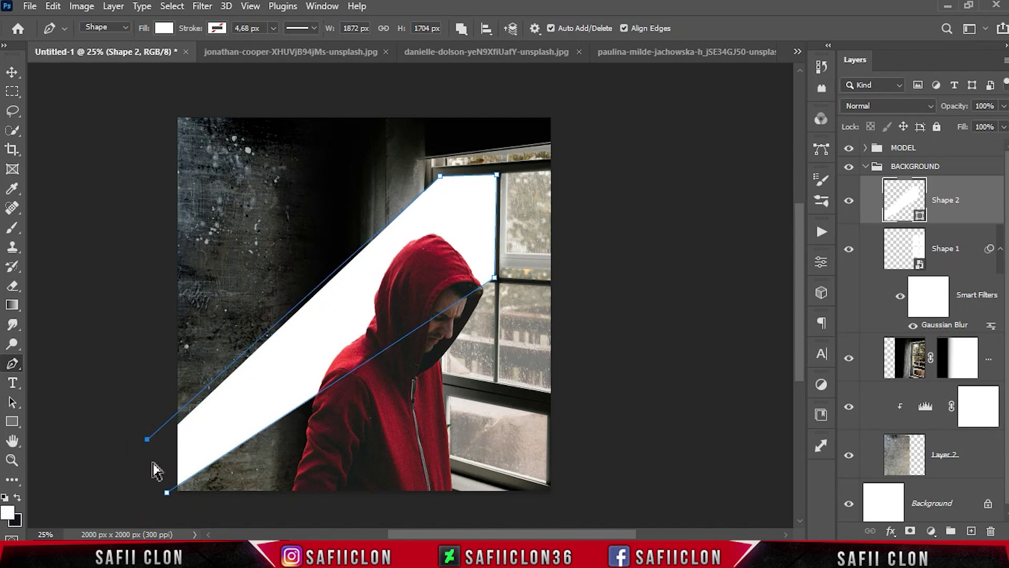
drag(167, 493, 167, 503)
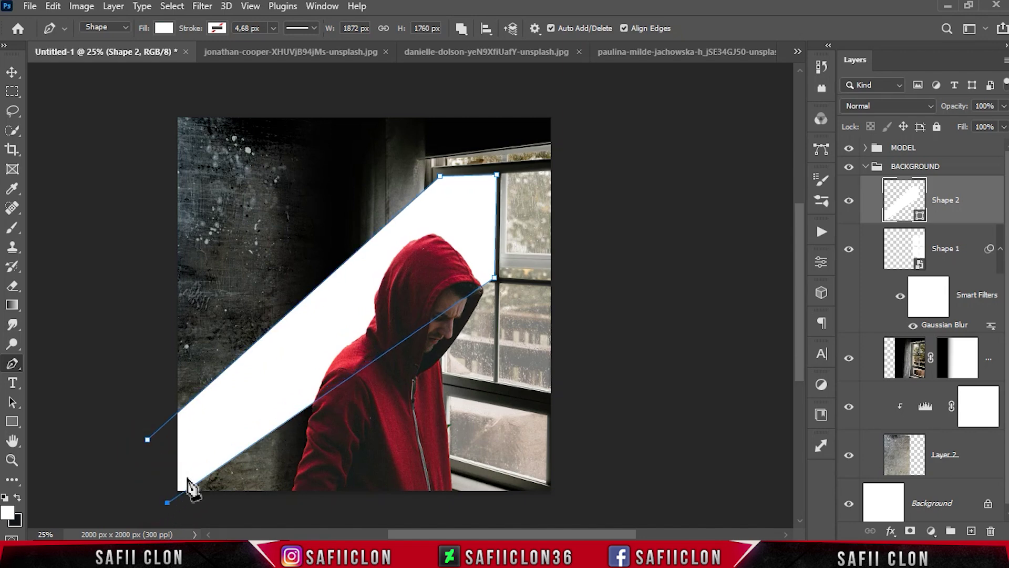
click(147, 439)
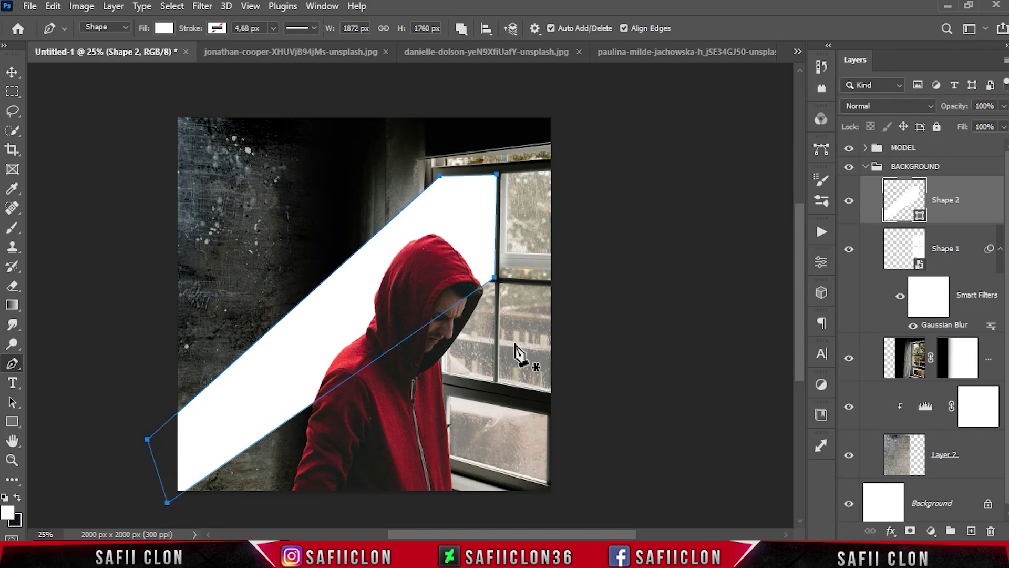
Step: Convert Shape 2 to a smart object and apply a Gaussian Blur of about 38.7 px
right_click(970, 198)
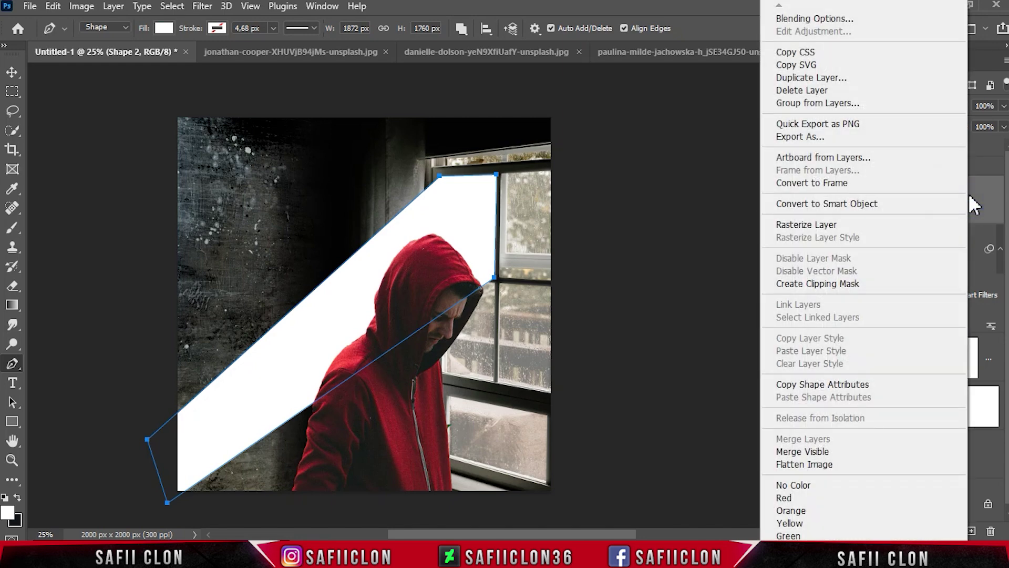
click(837, 205)
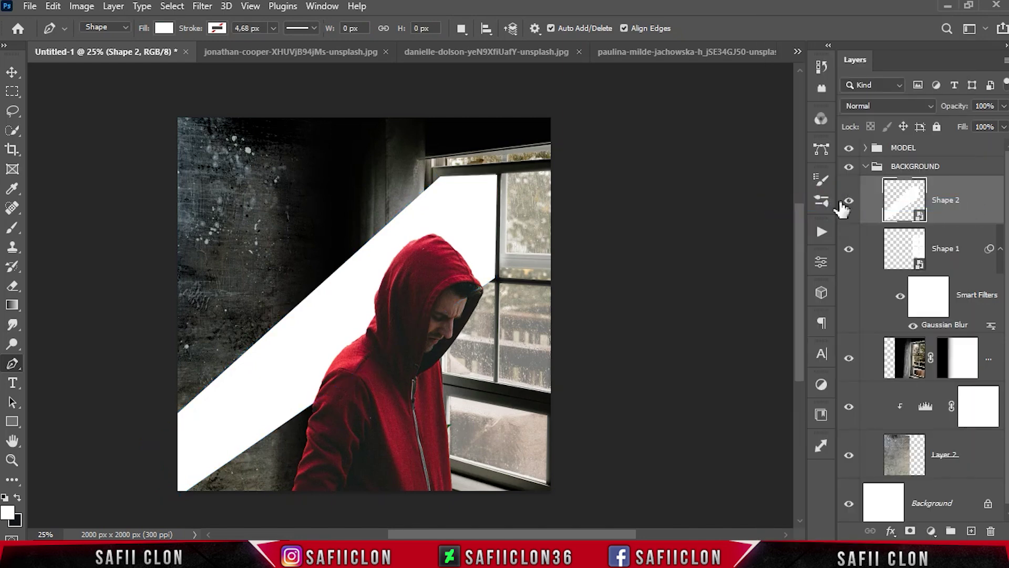
click(202, 7)
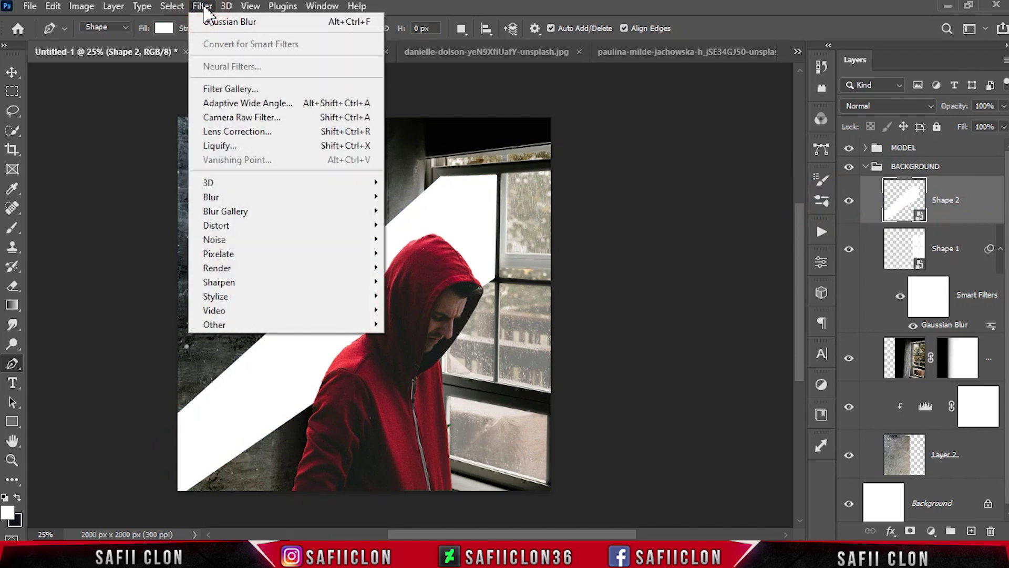
mouse_move(212, 198)
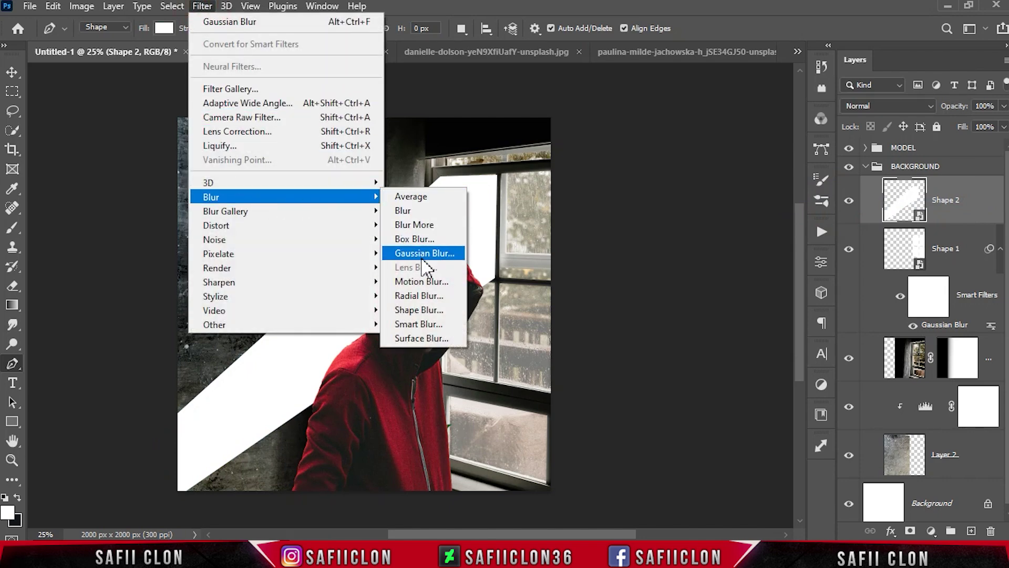
click(435, 257)
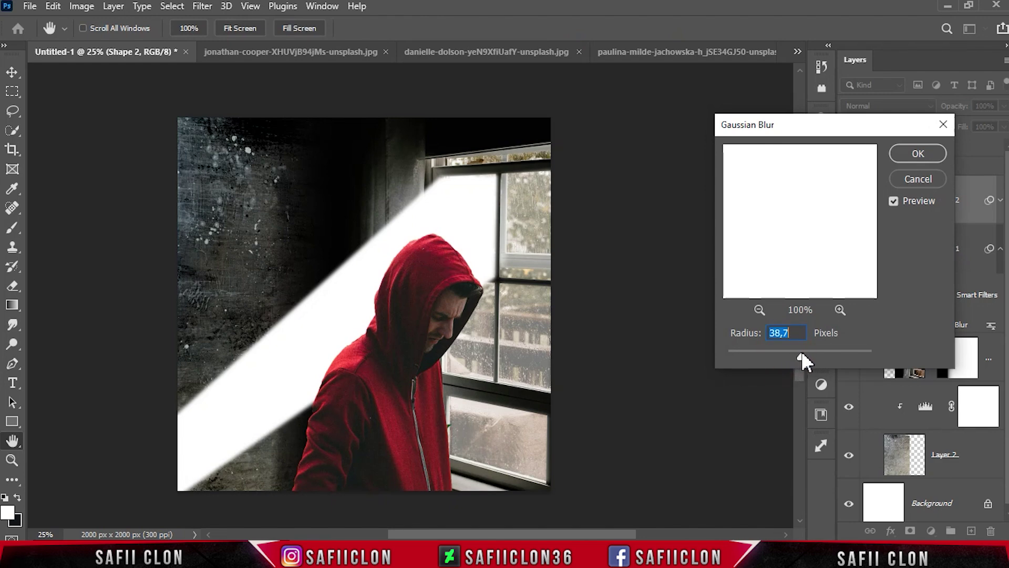
key(p)
click(906, 152)
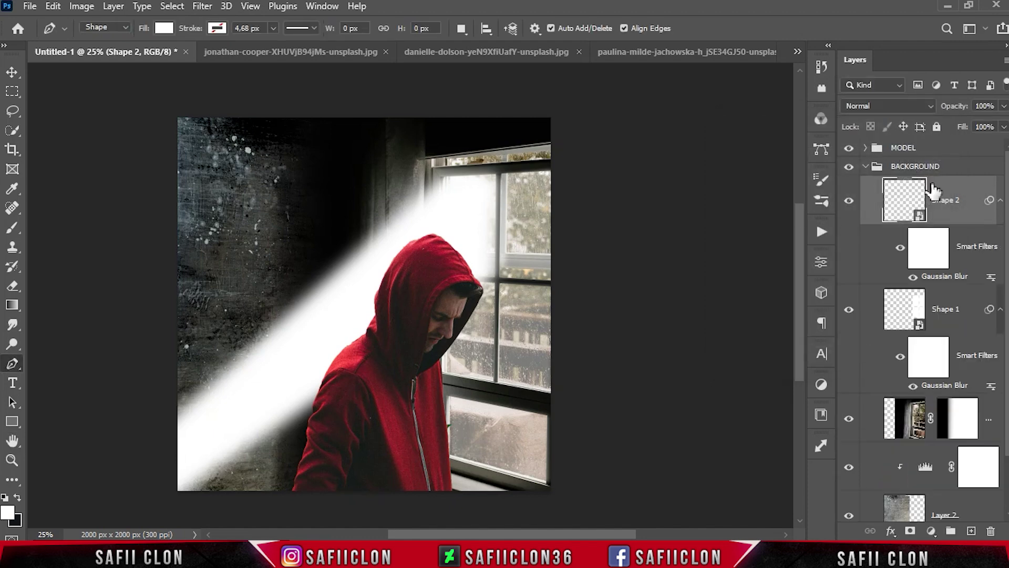
Step: Set Shape 2 to Screen blending at 41% fill and compare it hidden and shown
click(915, 105)
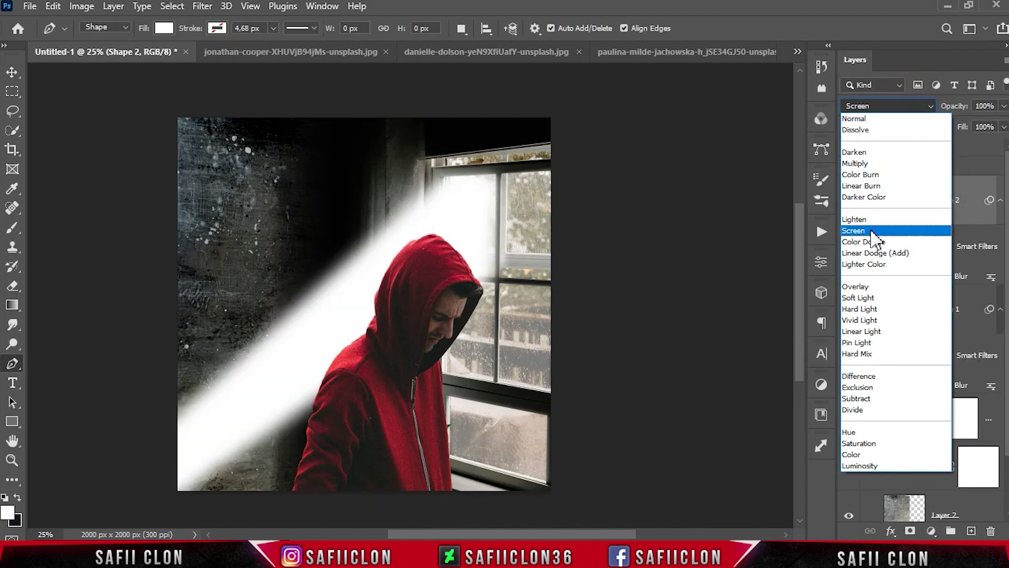
click(853, 230)
click(1004, 127)
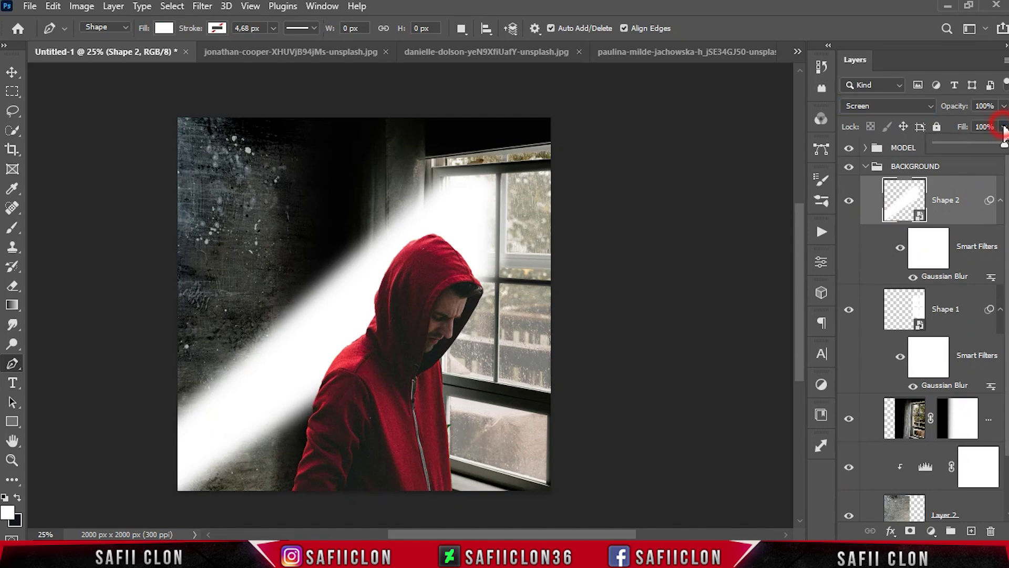
drag(983, 146, 966, 139)
click(997, 151)
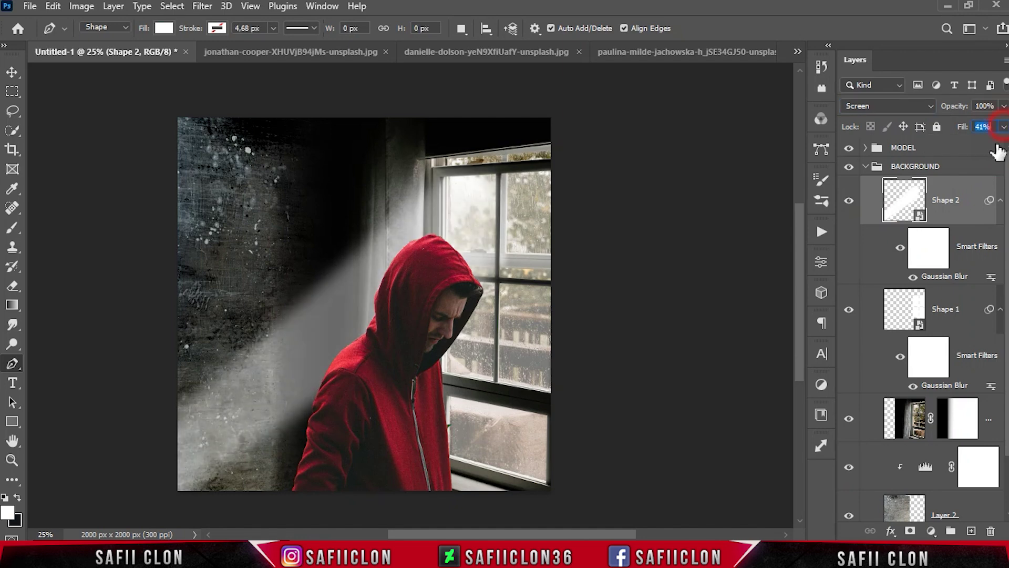
click(849, 202)
click(849, 202)
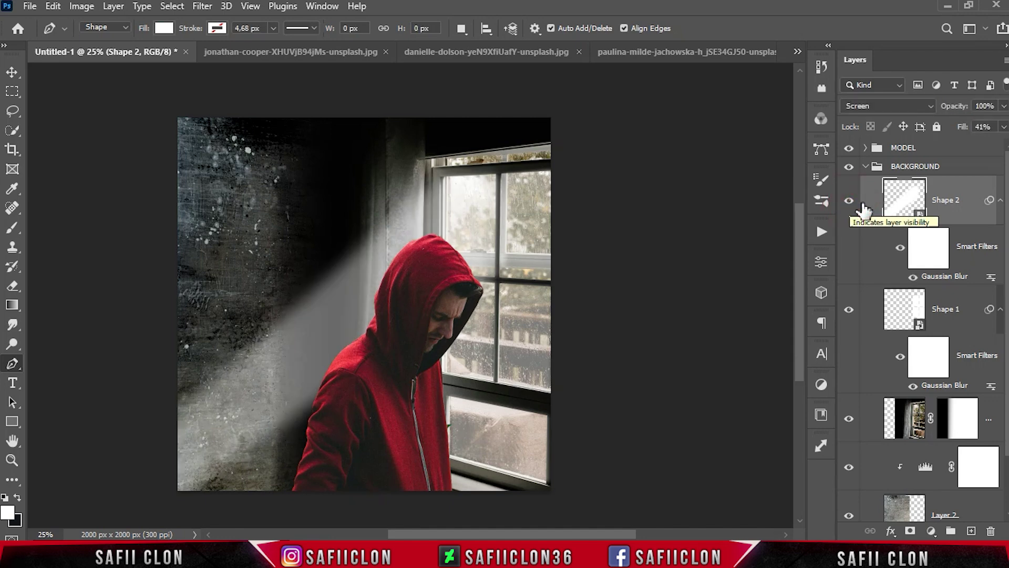
Step: Duplicate Shape 2 and move the copy to the top of the layer stack
right_click(969, 201)
click(841, 38)
click(632, 141)
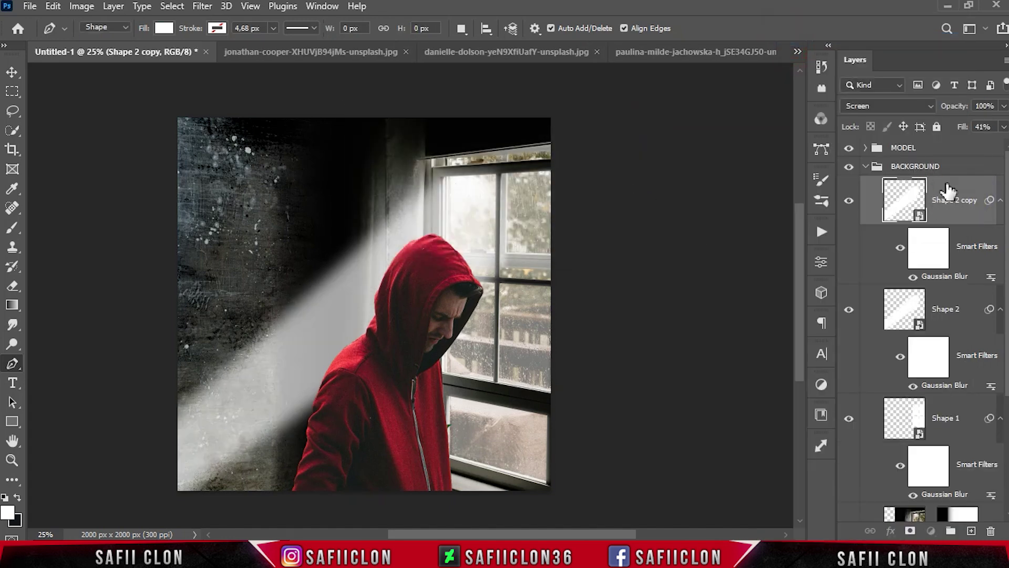
drag(948, 189, 939, 144)
Step: Free-transform Shape 2 copy, shifting and distorting its corners to about 117% across the man
key(ctrl+t)
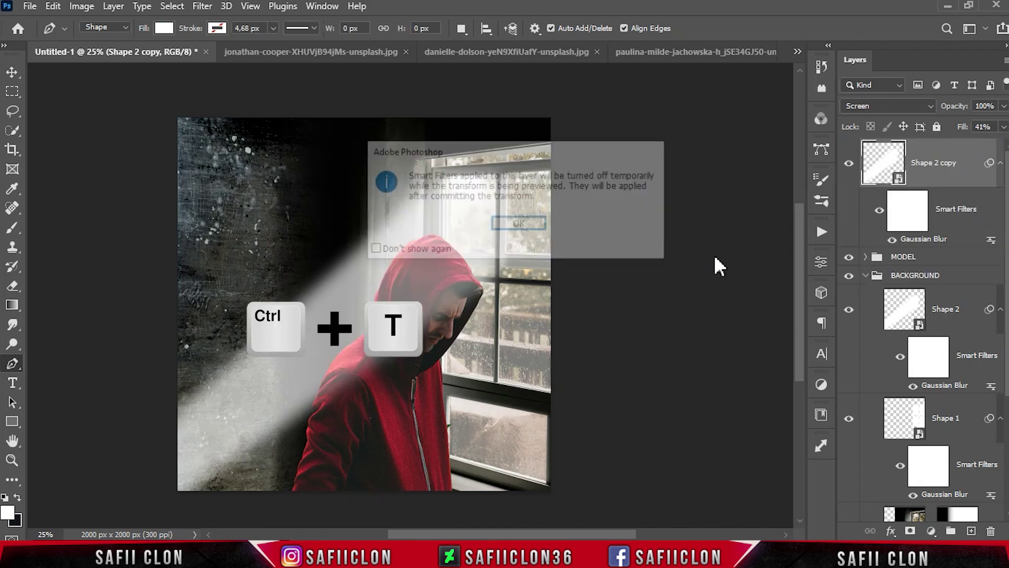
click(523, 226)
drag(442, 252, 506, 250)
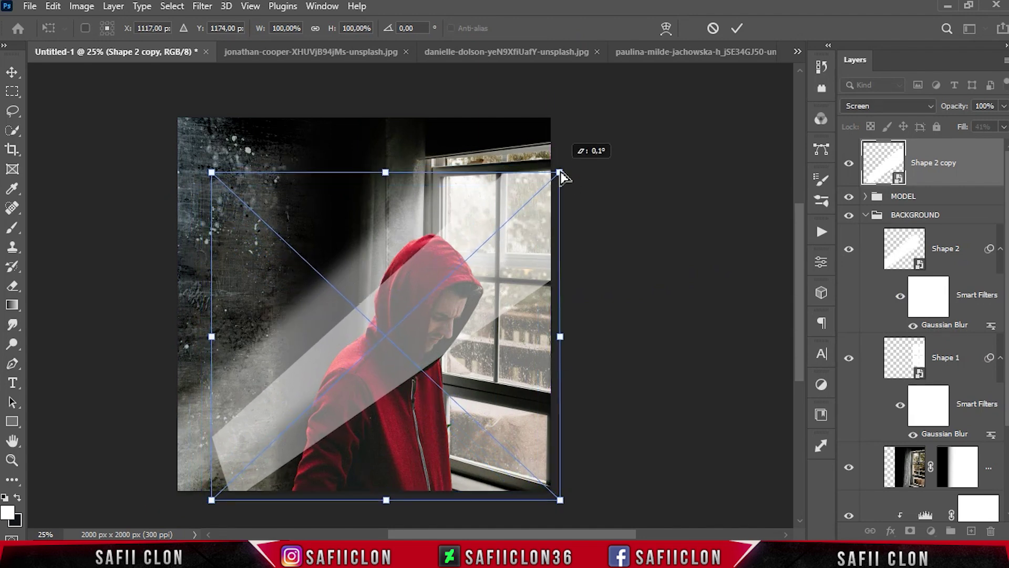
drag(211, 500, 164, 522)
drag(560, 469, 569, 485)
drag(212, 141, 187, 138)
drag(559, 141, 557, 141)
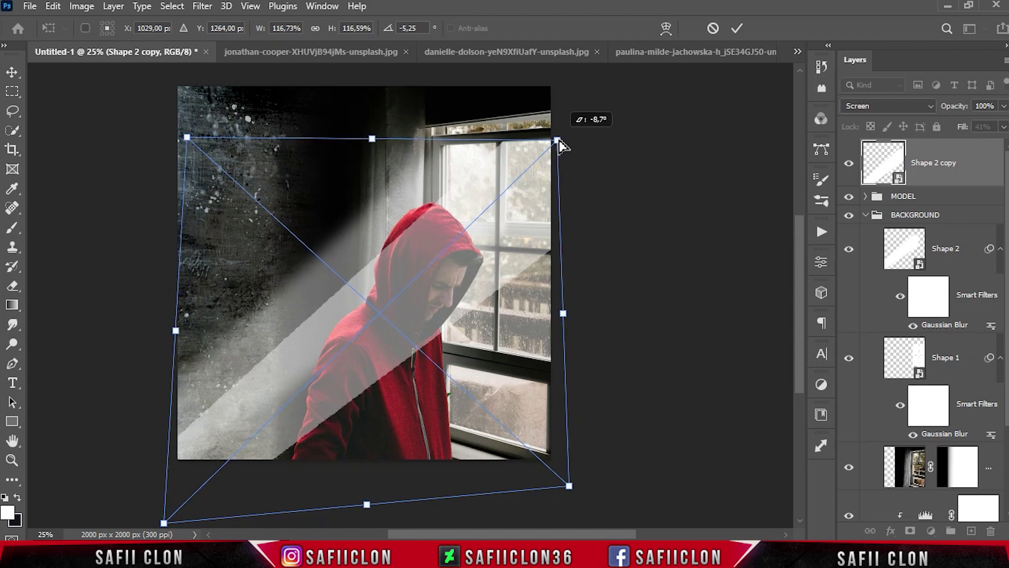
click(736, 29)
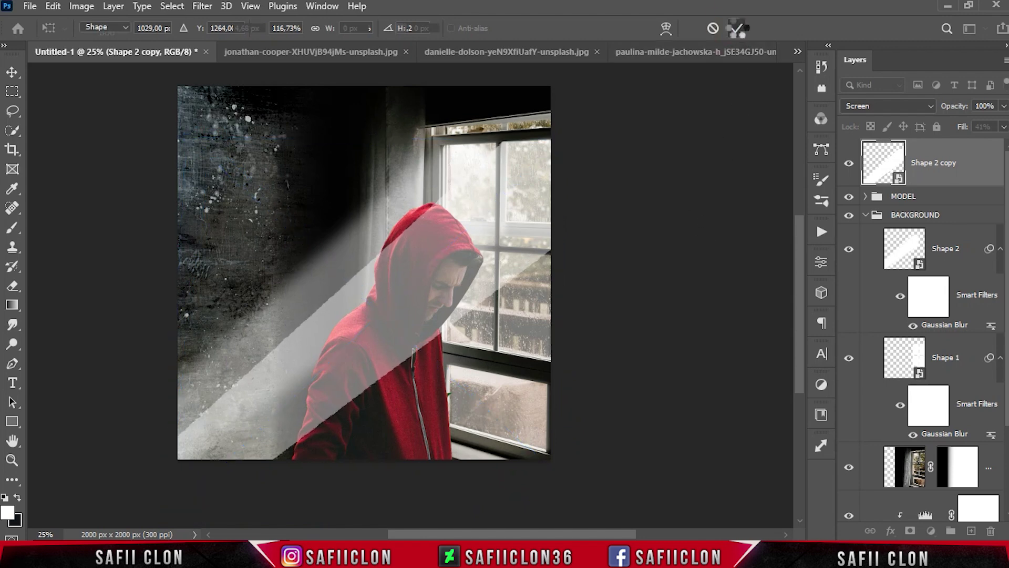
key(ctrl+alt+f)
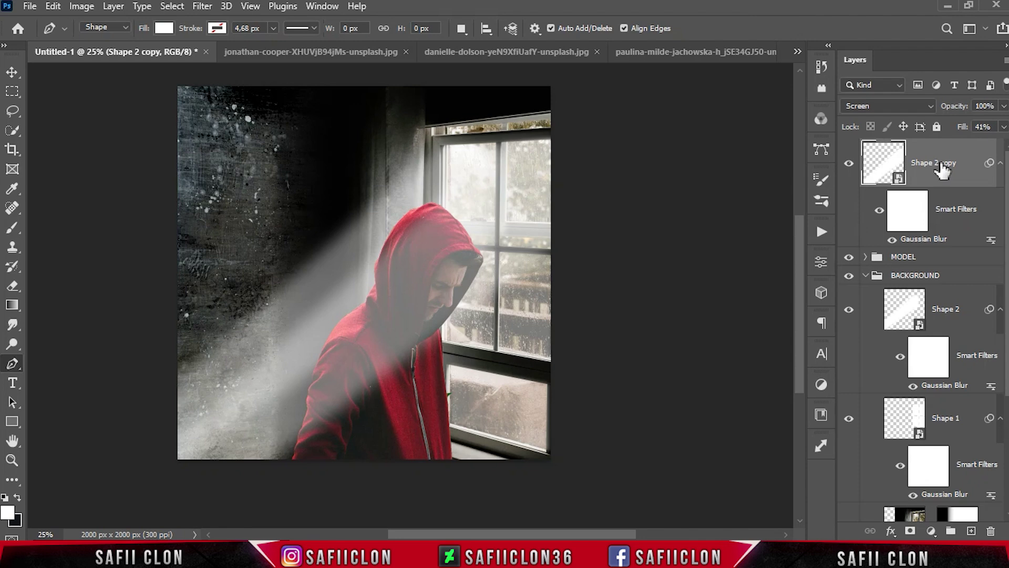
Step: Duplicate the beam as Shape 2 copy 2, moving it down and widening it leftward
right_click(941, 160)
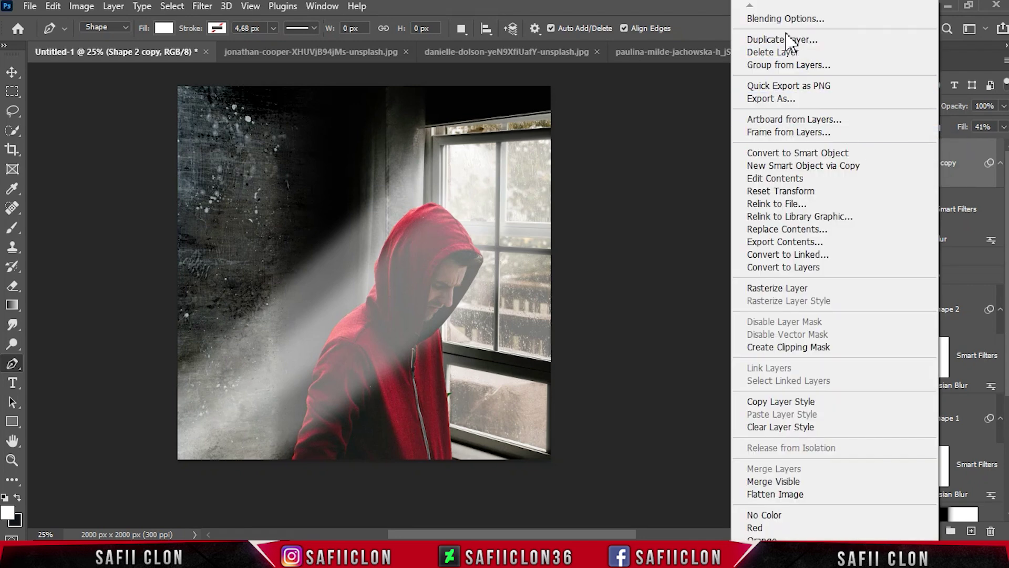
click(768, 38)
key(Return)
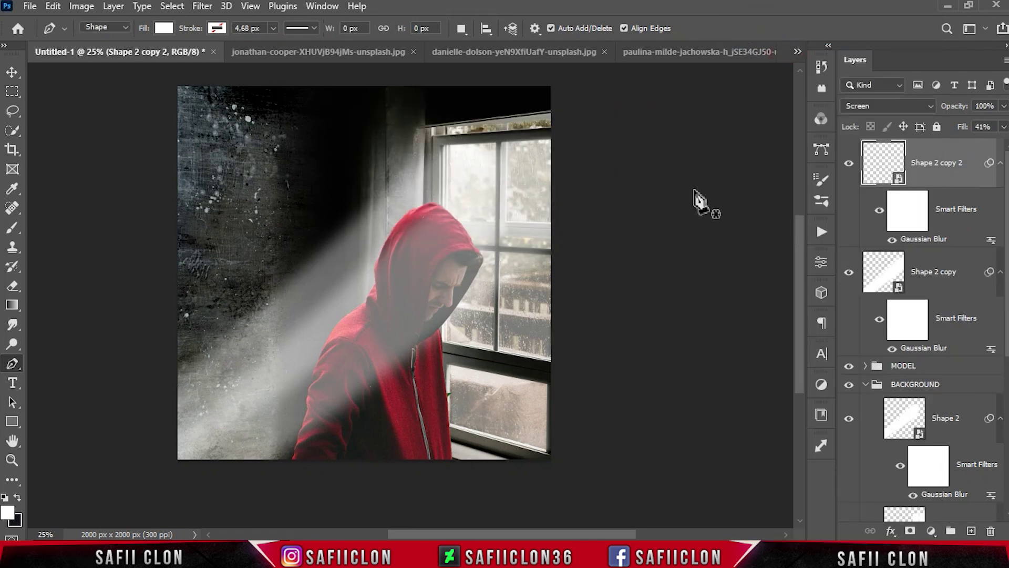
click(525, 232)
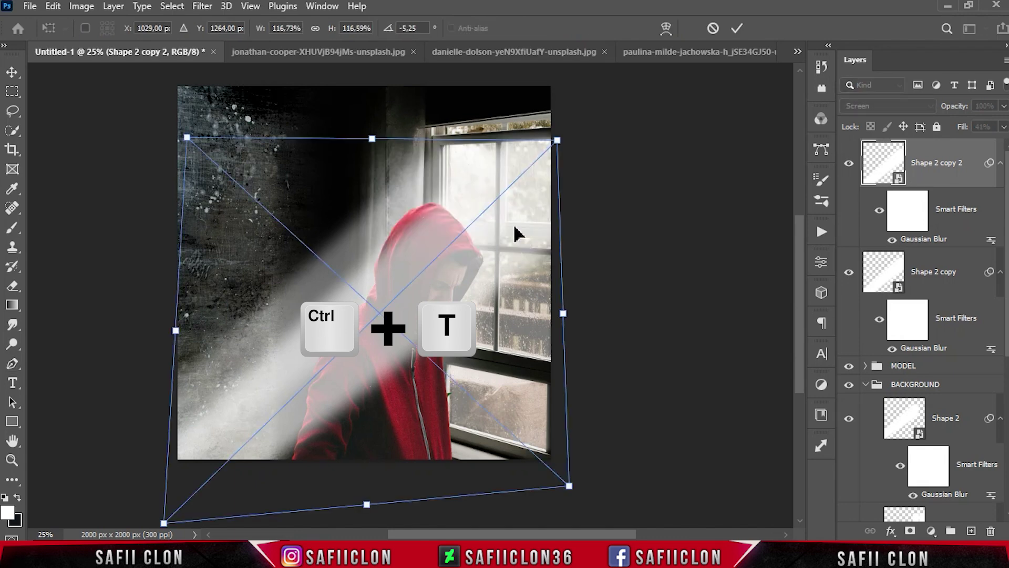
drag(514, 230, 502, 315)
key(ctrl+plus)
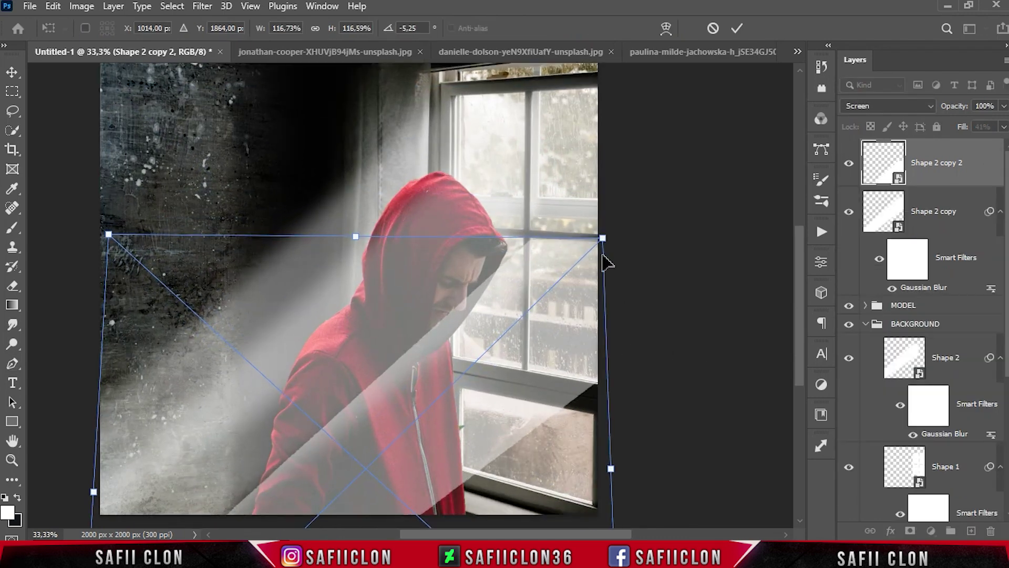
drag(108, 234, 121, 221)
scroll(612, 369, down, 2)
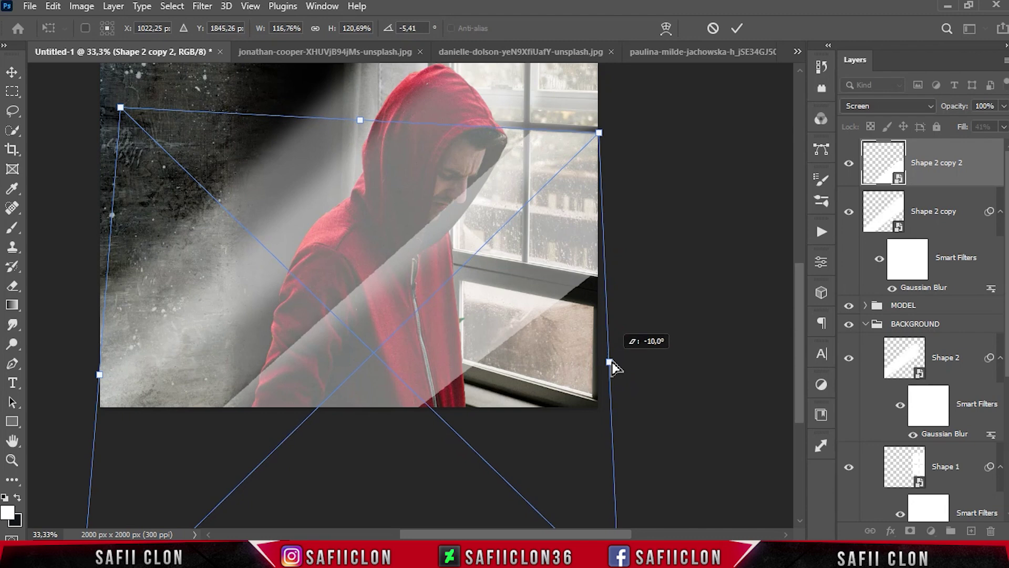
key(ctrl+minus)
drag(174, 358, 155, 363)
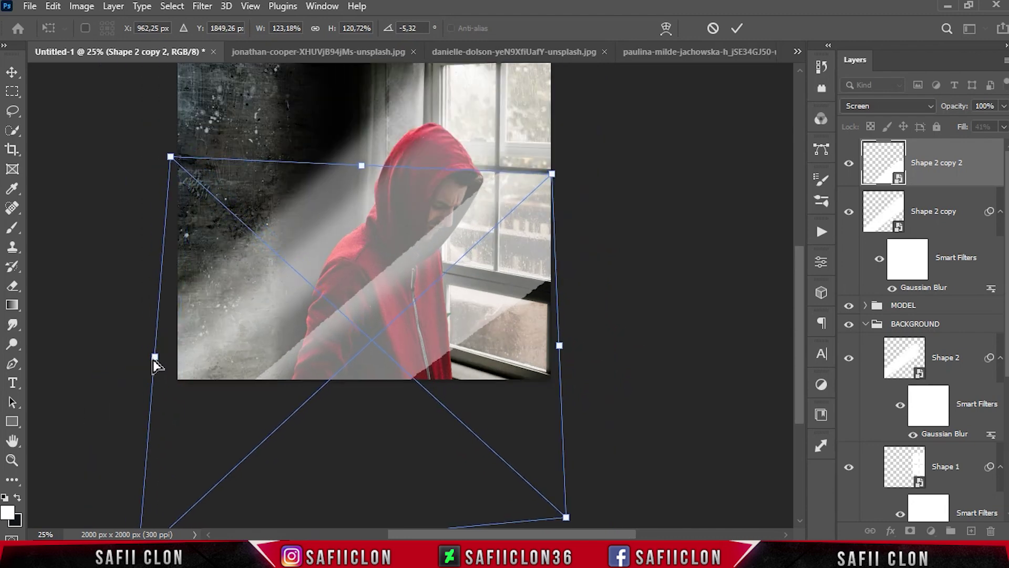
click(737, 28)
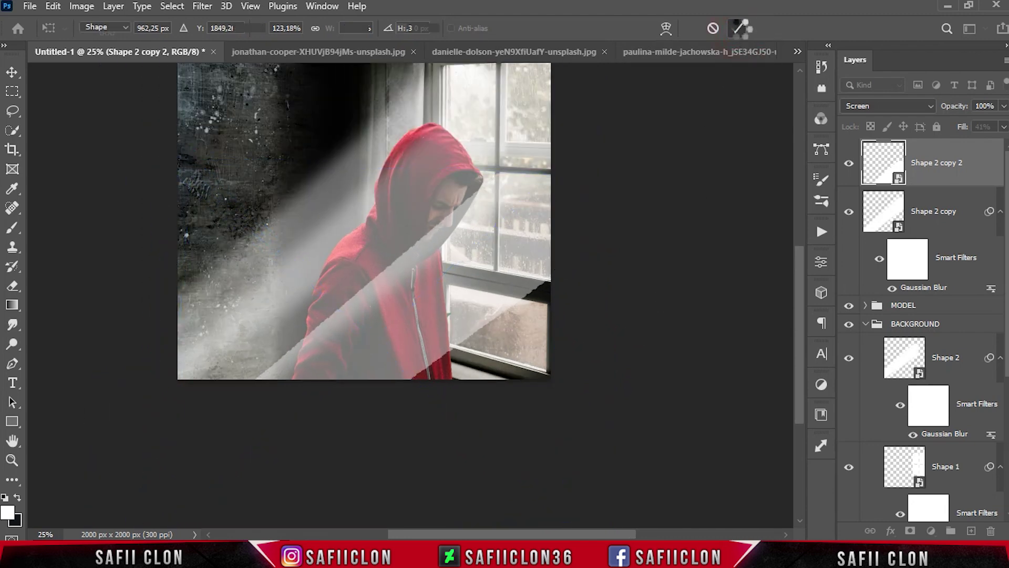
Step: Restretch Shape 2 copy's lower-left and upper corners, then compare with it hidden
click(849, 272)
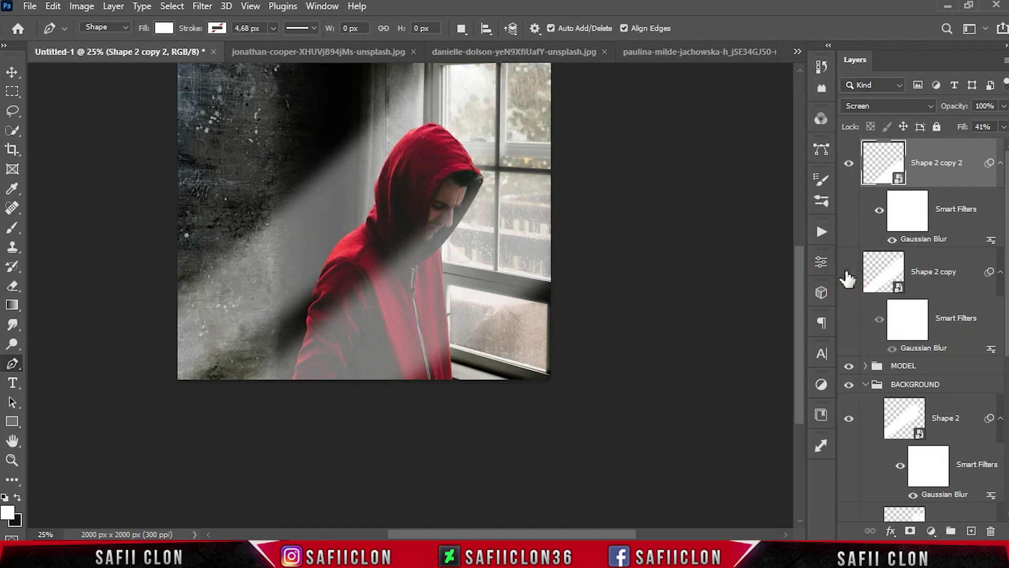
click(949, 280)
key(ctrl+t)
click(522, 224)
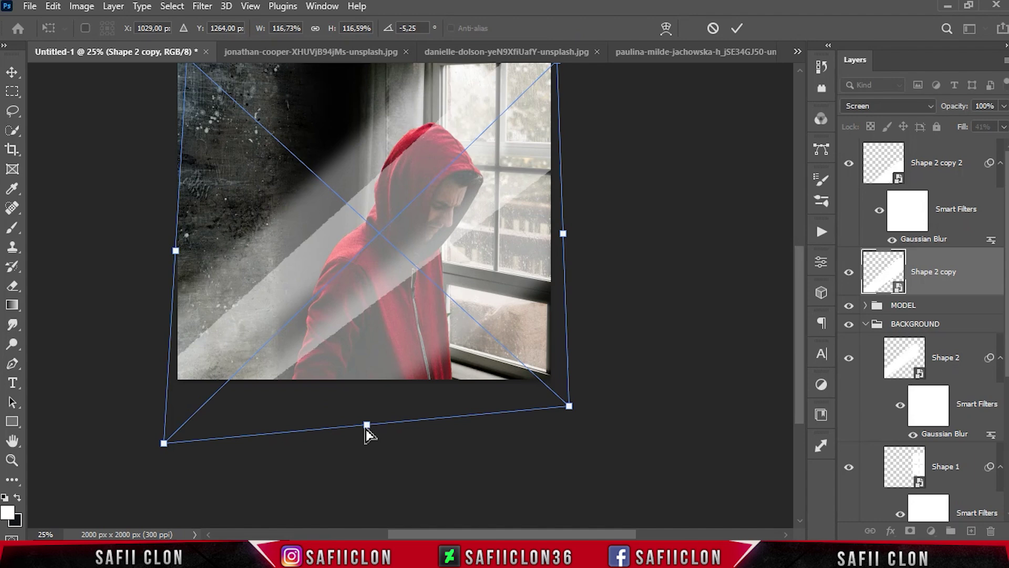
drag(163, 443, 166, 474)
scroll(167, 368, up, 2)
drag(175, 121, 156, 110)
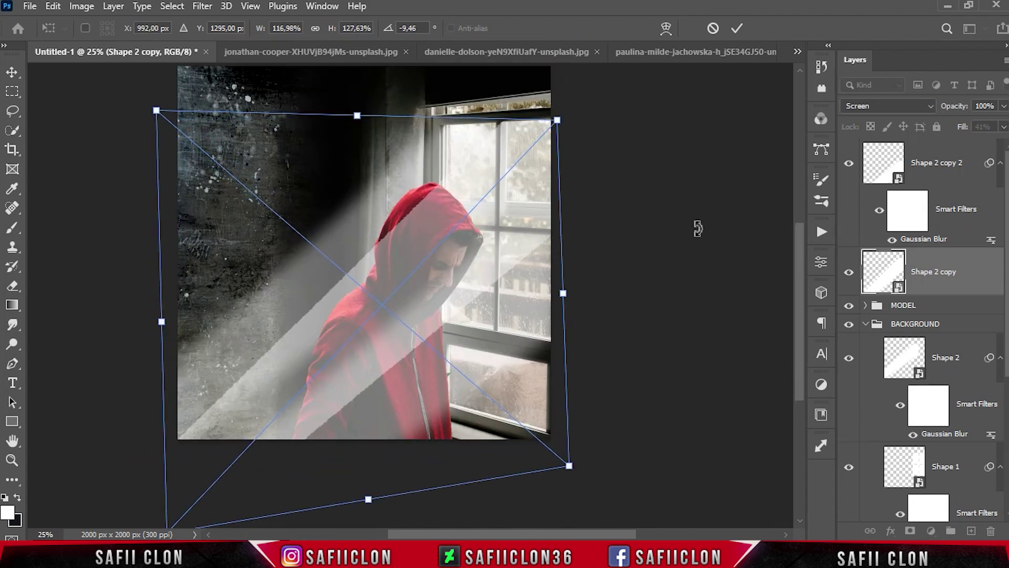
click(736, 29)
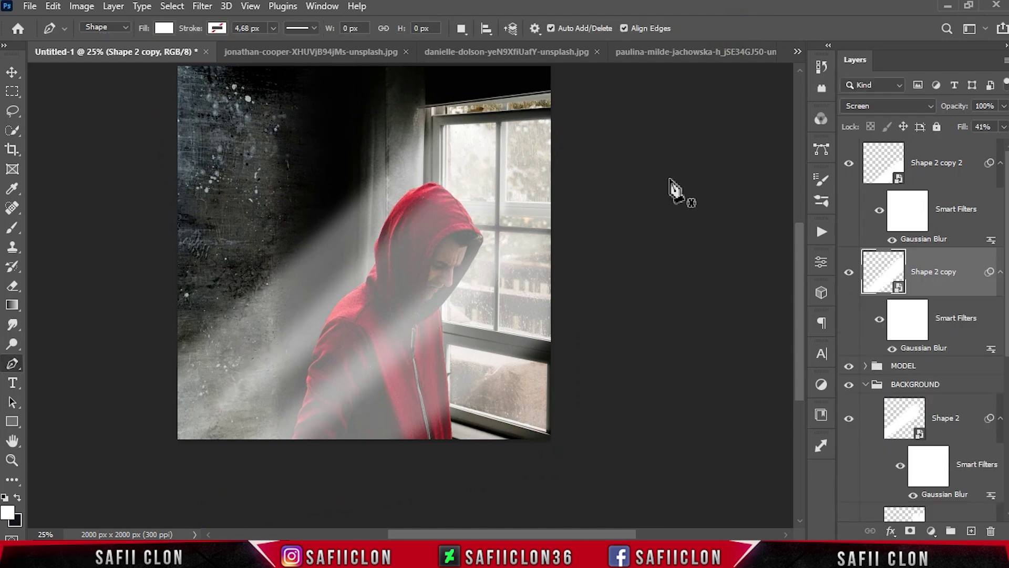
click(848, 273)
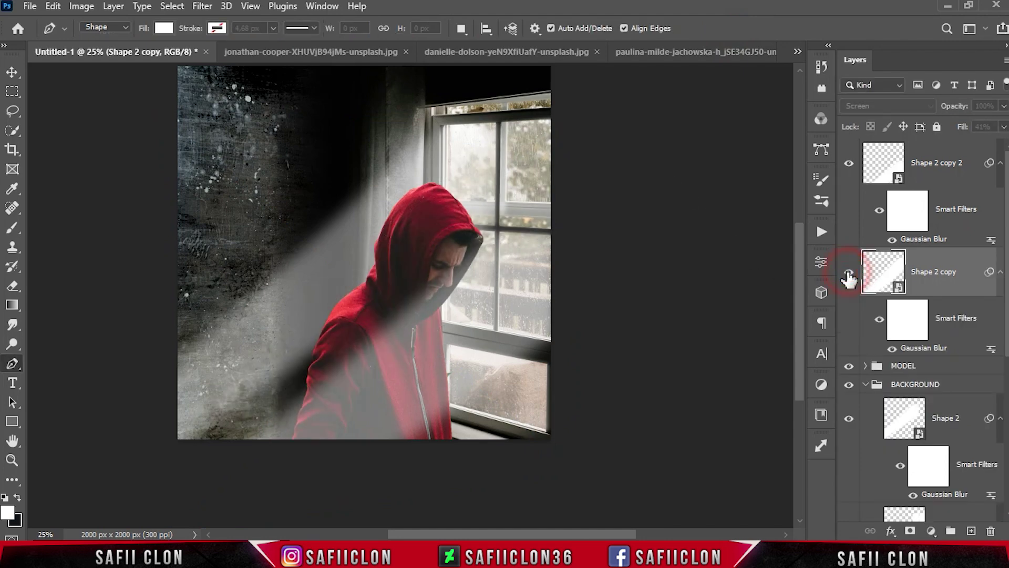
Step: Add a layer mask to Shape 2 copy and set a black Soft Round brush, 193 px, 6% opacity
click(849, 274)
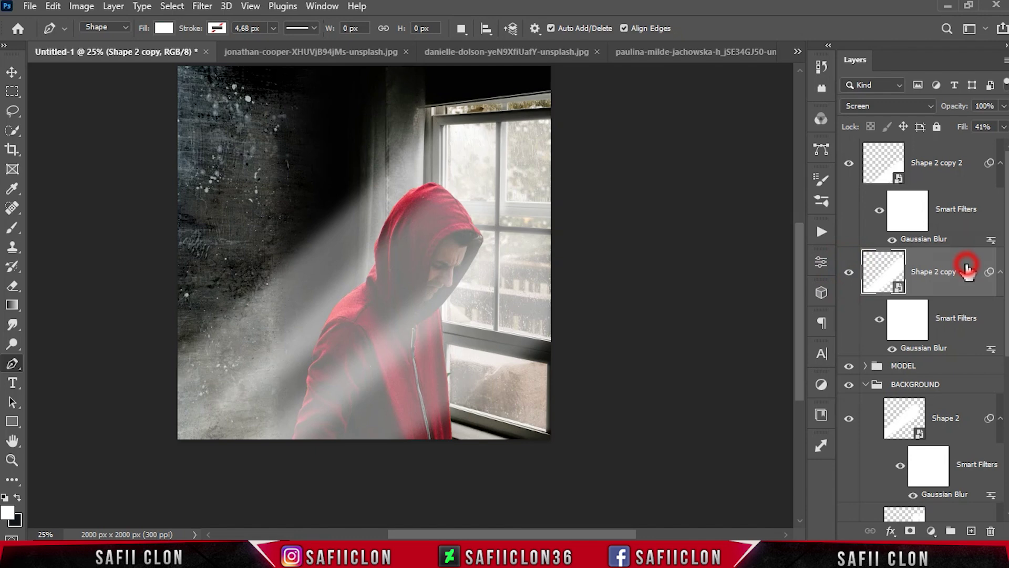
click(910, 531)
click(927, 271)
key(x)
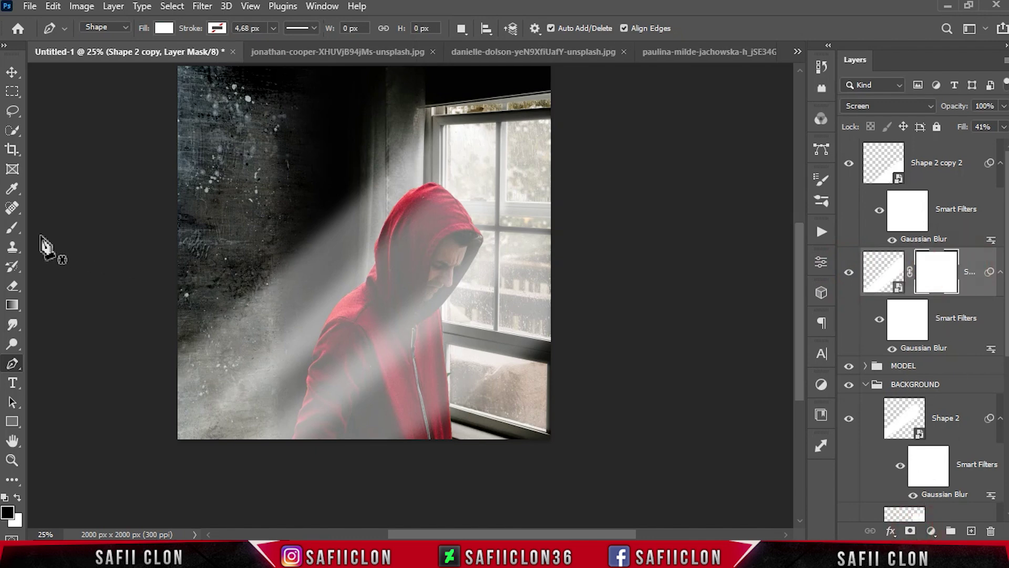
click(13, 227)
click(106, 29)
click(113, 223)
drag(146, 77, 151, 77)
key(Return)
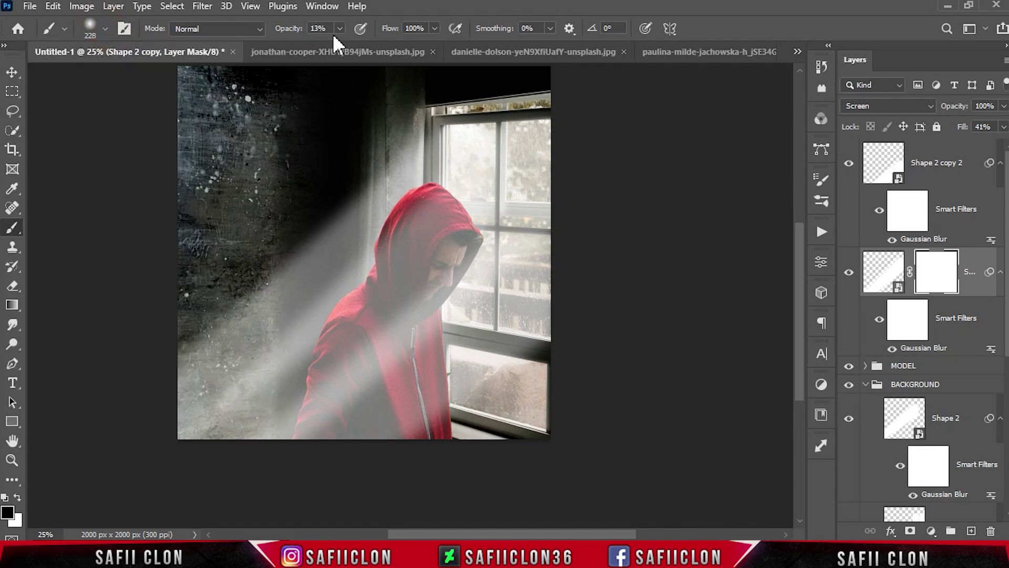
click(339, 28)
drag(333, 46, 336, 45)
Step: Load the MODEL layer's cutout as a selection and target the Shape 2 copy mask
scroll(1003, 268, down, 1)
click(867, 355)
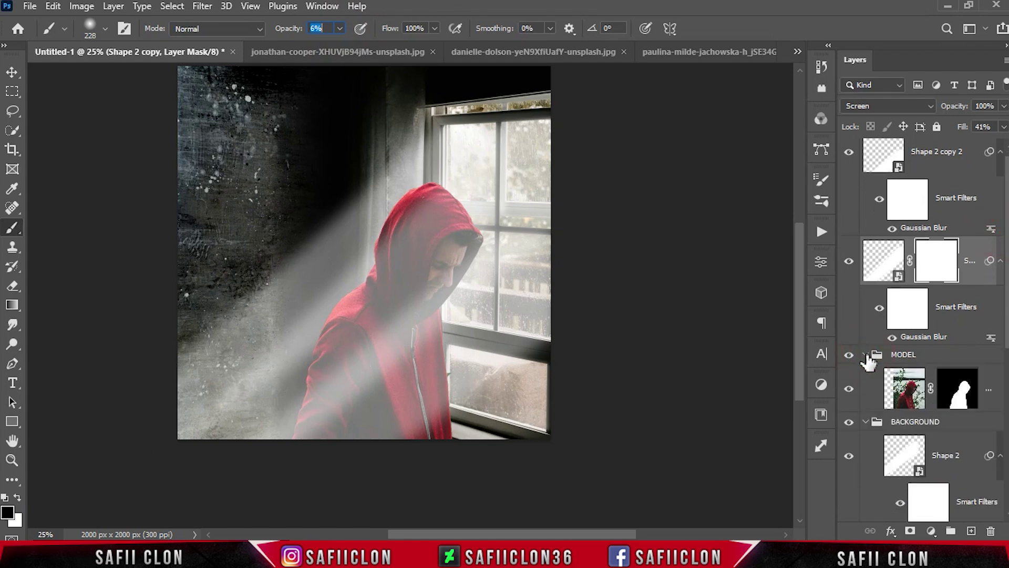
ctrl+click(959, 390)
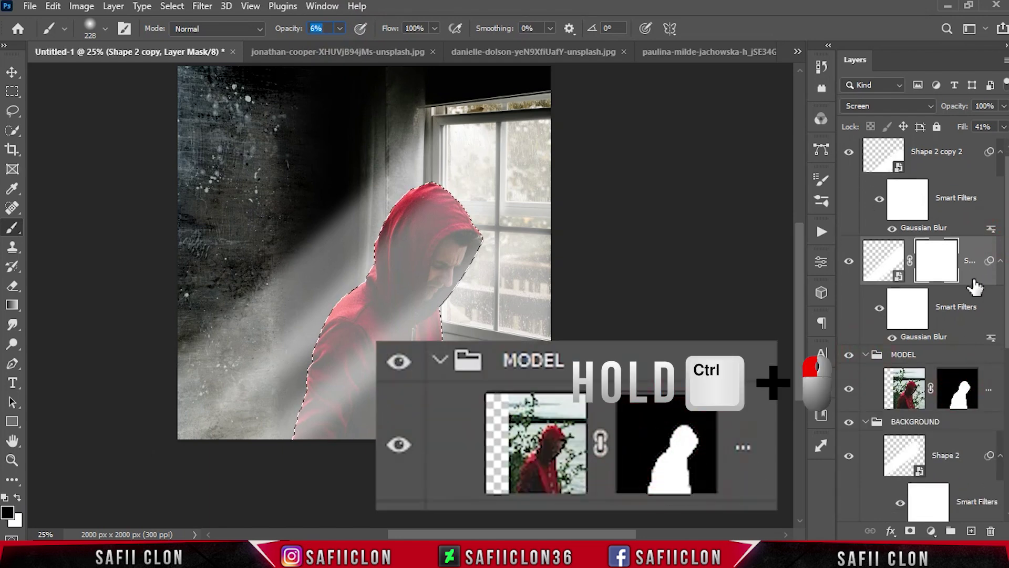
click(941, 260)
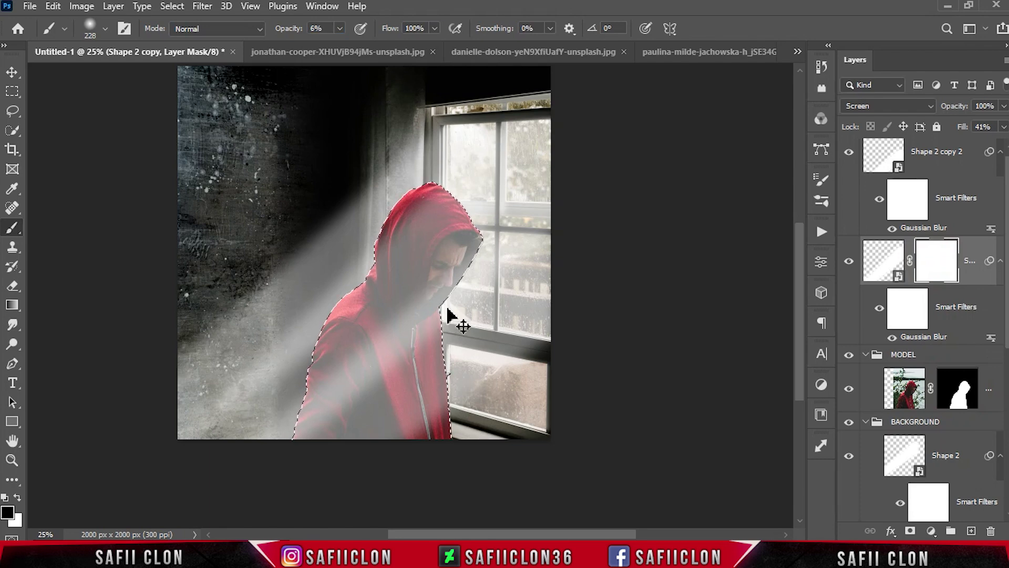
scroll(447, 307, up, 1)
scroll(463, 312, up, 1)
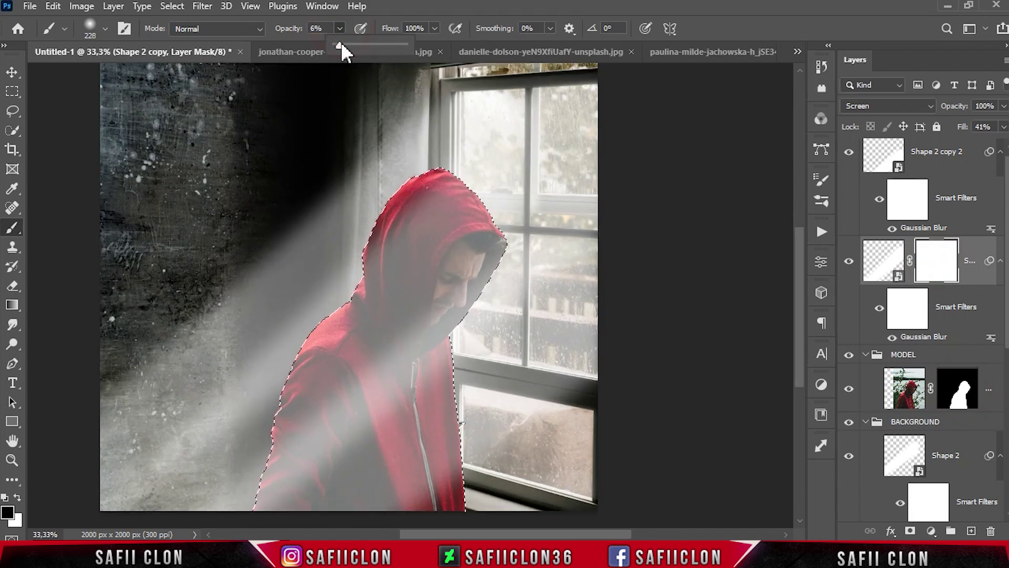
Step: Paint the mask at 9% opacity with a 400–500 px brush to fade the beam over the face and hood
key(0)
key(9)
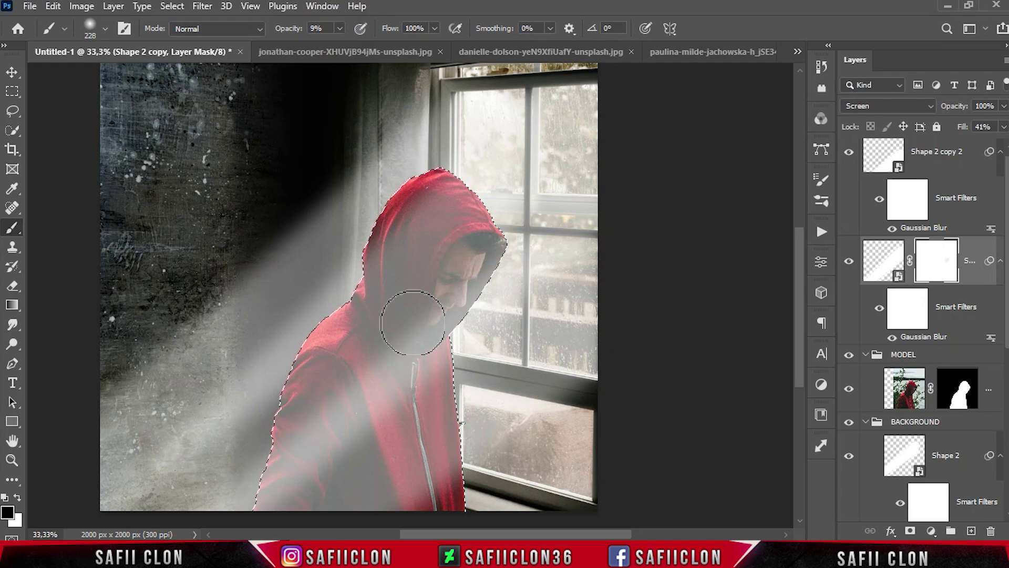
key(bracketright)
key(bracketright)
key(bracketright)
click(458, 254)
drag(458, 253, 384, 326)
key(bracketleft)
scroll(383, 327, down, 2)
drag(424, 255, 450, 198)
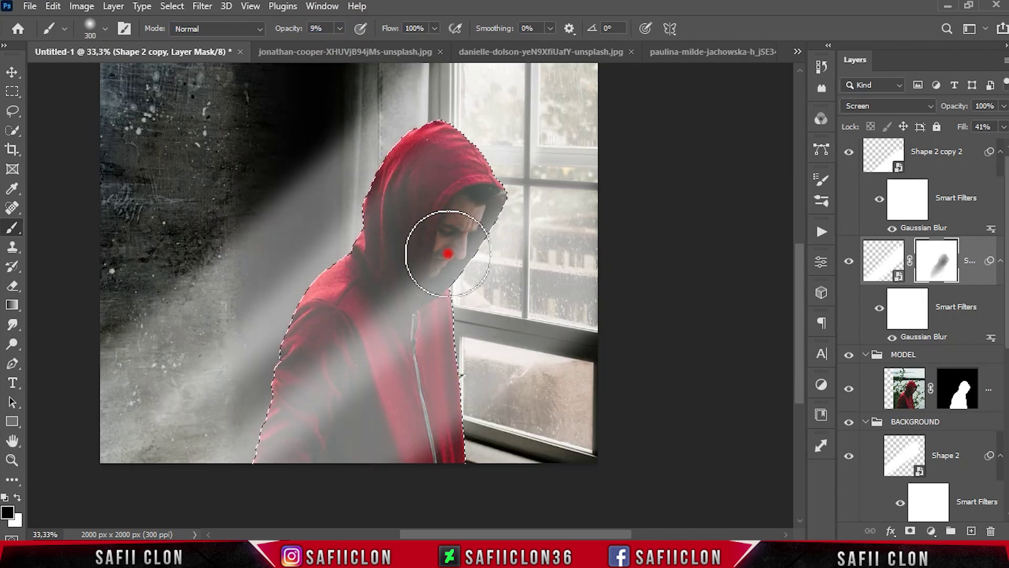
Step: Fade the beam further over the chest and hood at 6% opacity
key(0)
key(6)
key(bracketright)
key(bracketleft)
key(bracketleft)
key(bracketleft)
key(bracketleft)
key(bracketleft)
drag(374, 302, 417, 205)
Step: Deselect the model and toggle the beam layer off and on to compare
scroll(417, 204, down, 1)
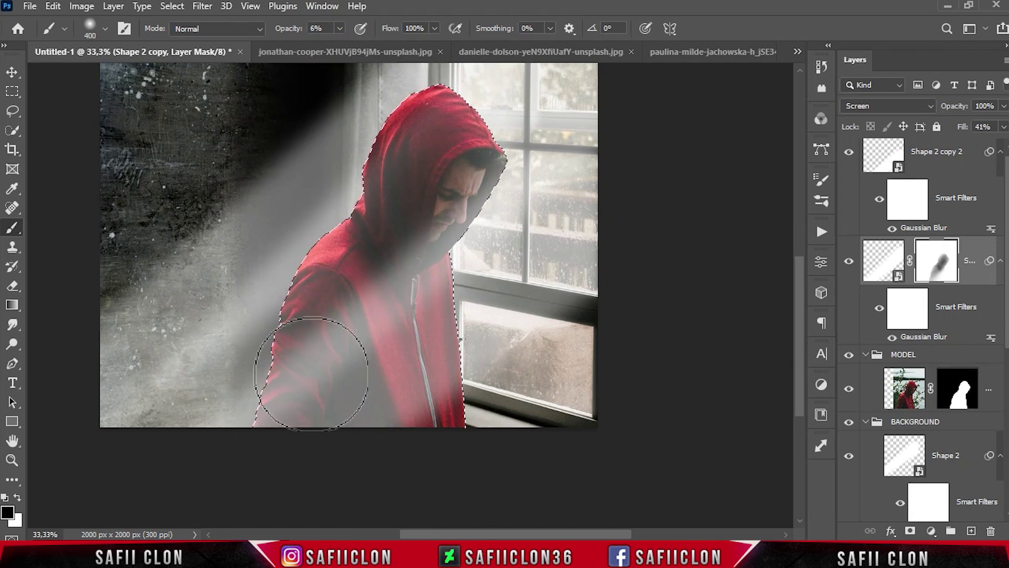
key(ctrl+d)
scroll(473, 316, up, 2)
key(bracketright)
key(bracketright)
key(bracketright)
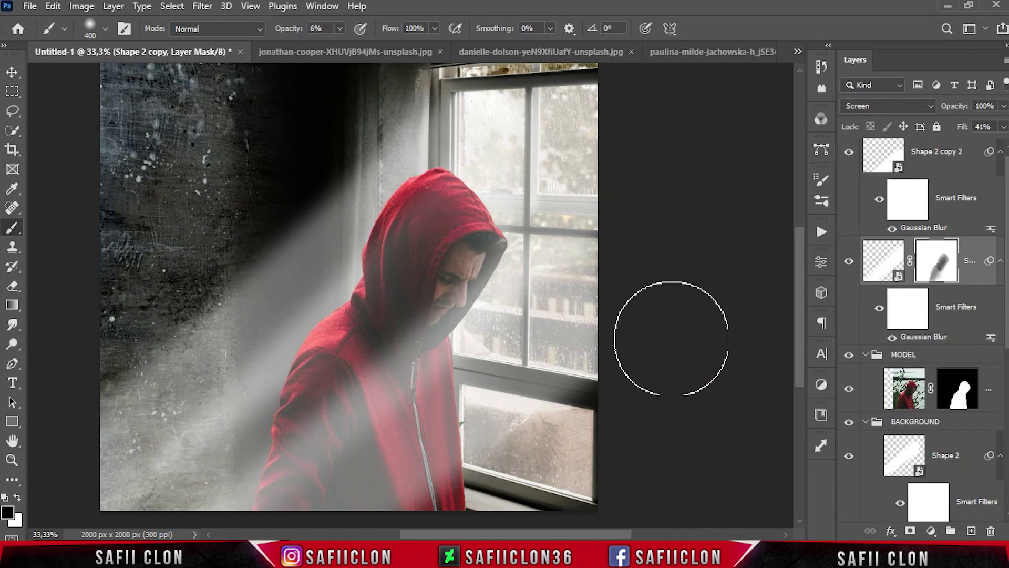
click(849, 262)
click(849, 262)
click(848, 262)
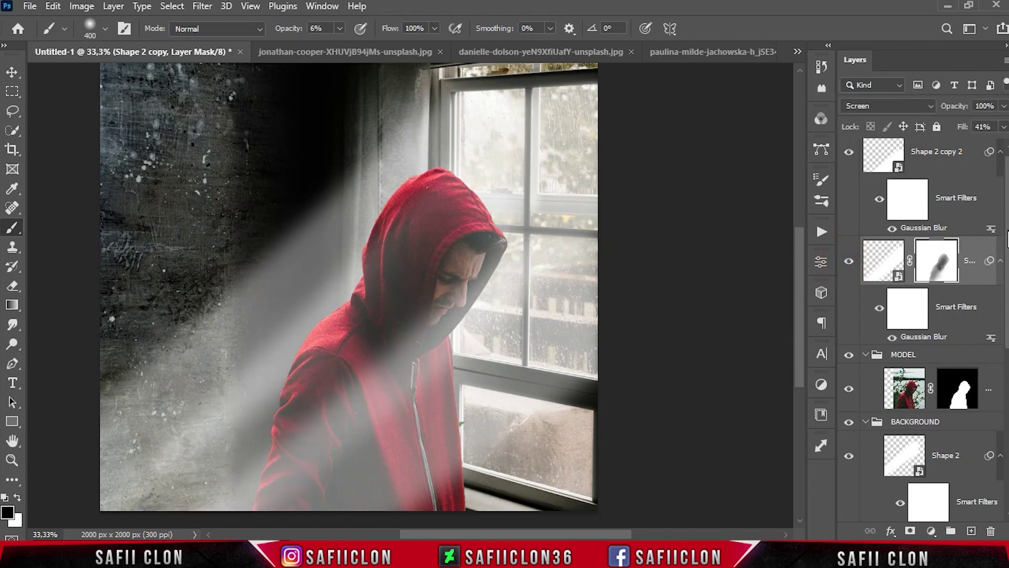
scroll(1006, 289, down, 3)
scroll(1007, 292, down, 2)
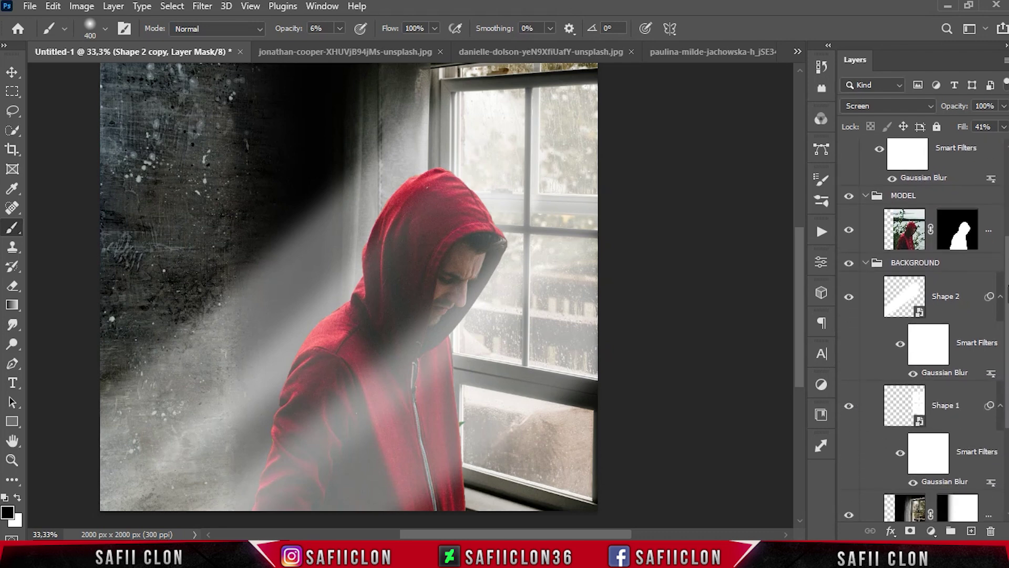
Step: Add a mask to the Shape 2 beam and fill it with Render > Clouds
click(957, 297)
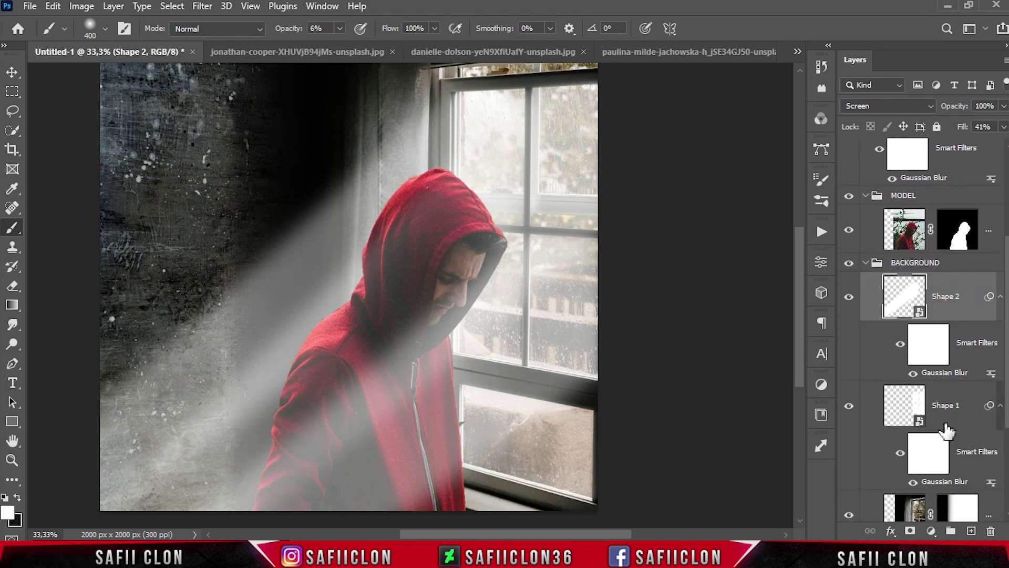
click(911, 531)
key(x)
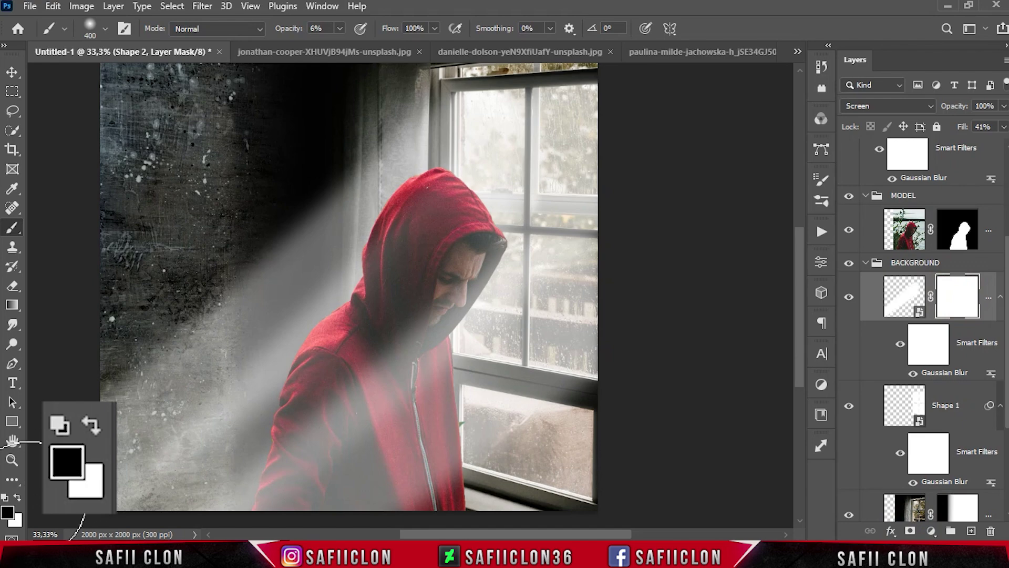
click(202, 6)
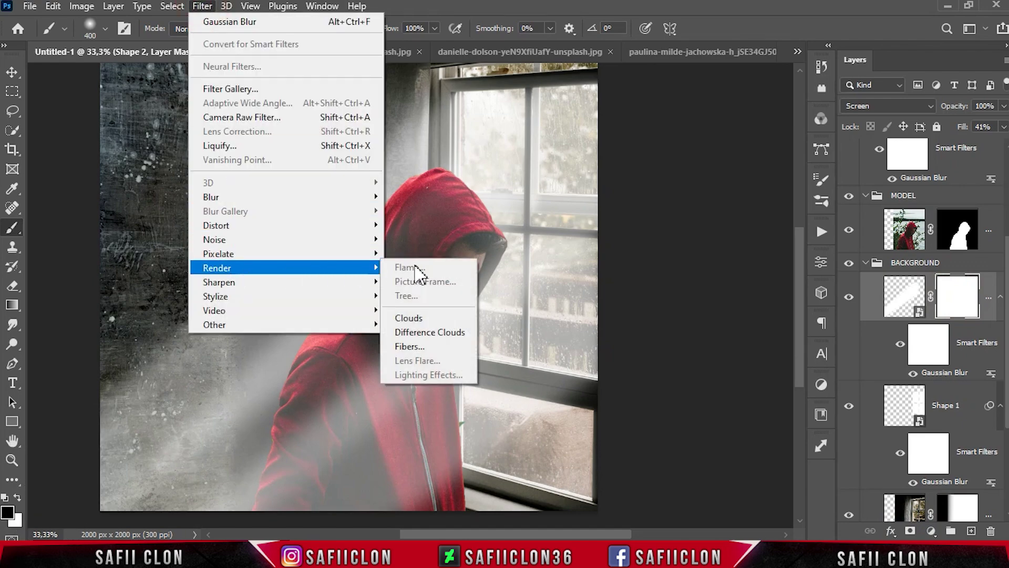
click(415, 317)
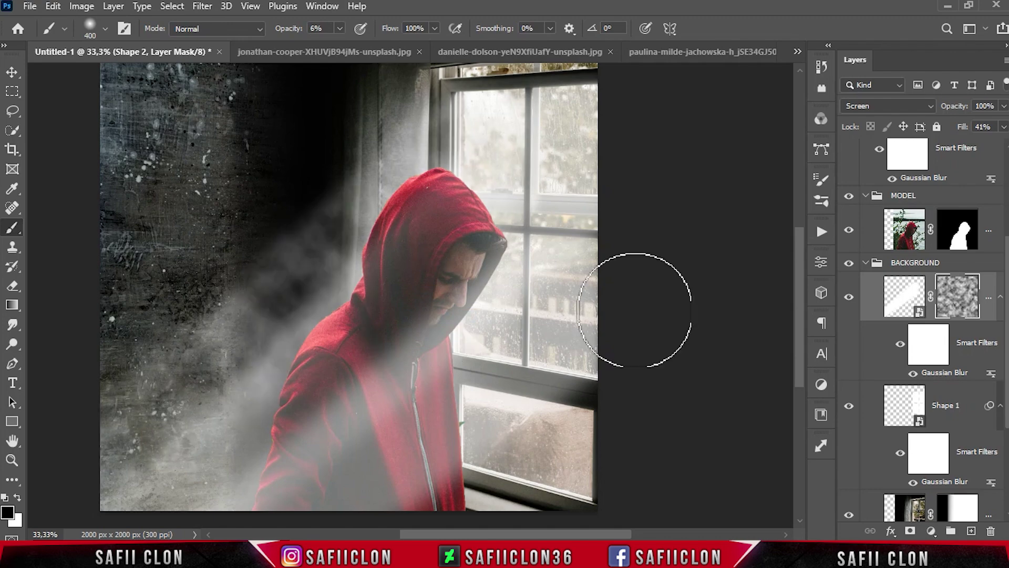
key(ctrl+minus)
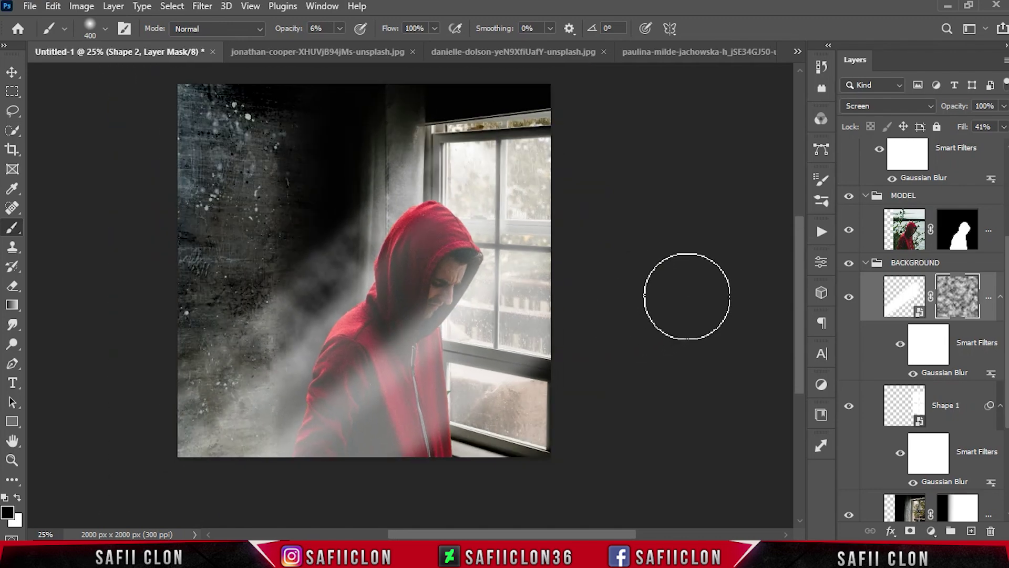
Step: Paint black on the Shape 2 copy mask to clear smoke off the red hoodie and shoulder
key(ctrl+j)
click(849, 168)
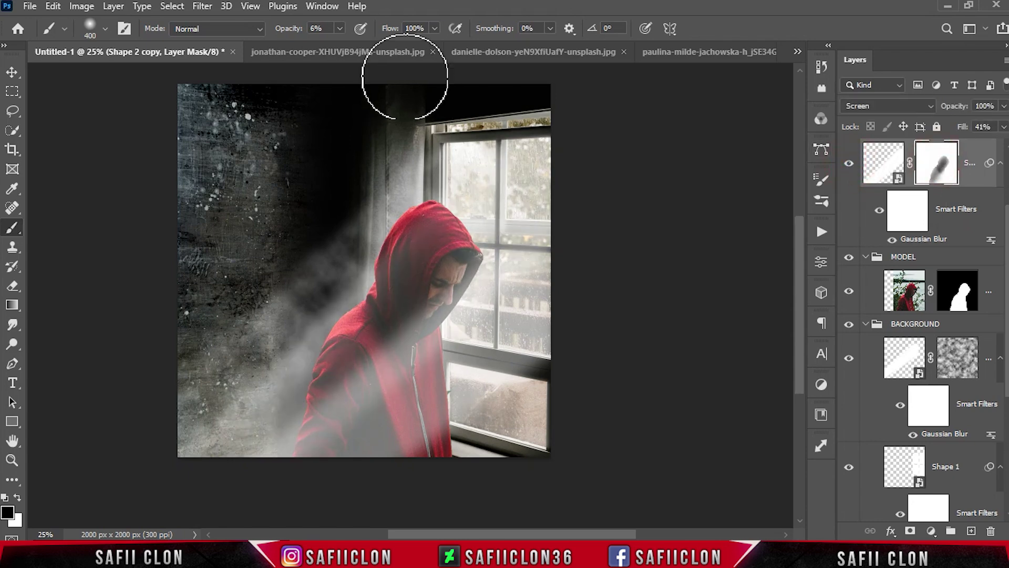
drag(327, 341, 342, 308)
drag(294, 346, 349, 282)
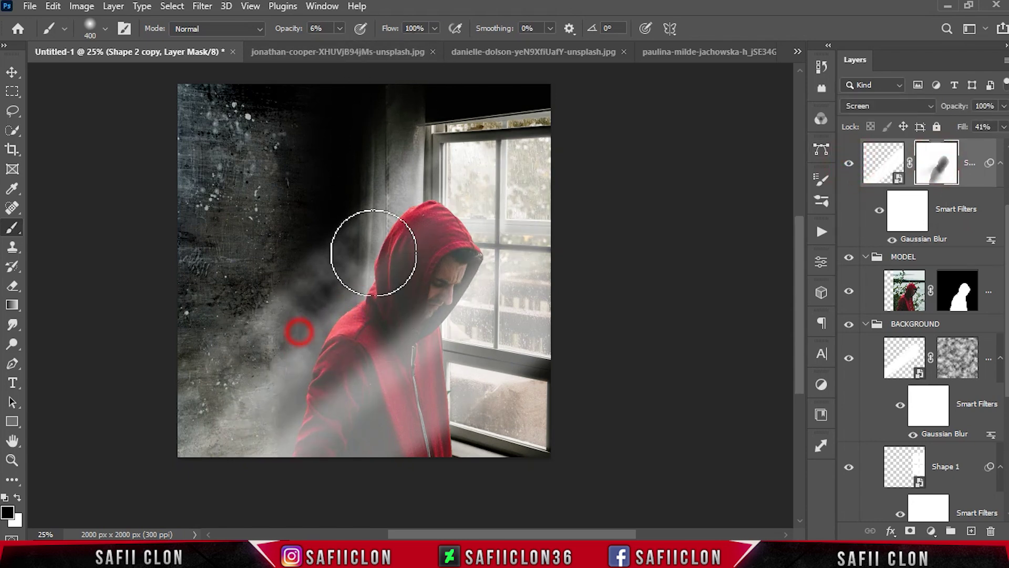
drag(333, 335, 305, 428)
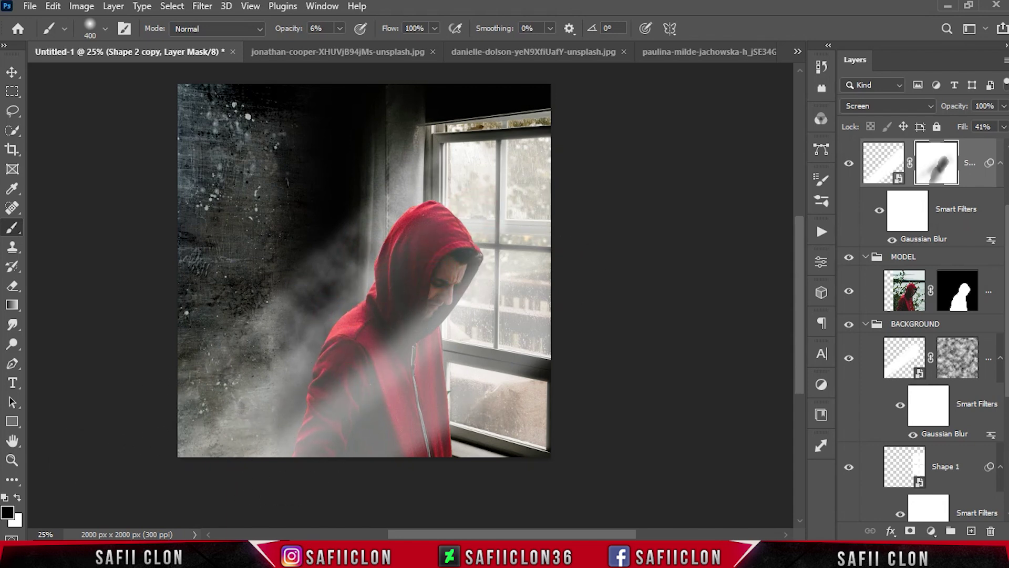
key(ctrl+j)
click(944, 187)
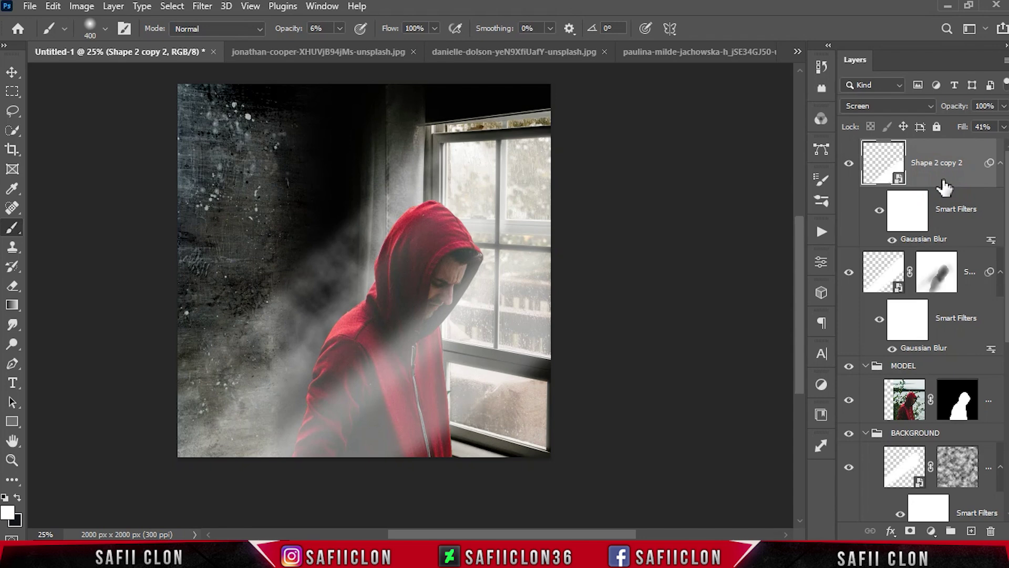
Step: Add a Clouds-filled mask to Shape 2 copy 2 and toggle it to compare
click(910, 531)
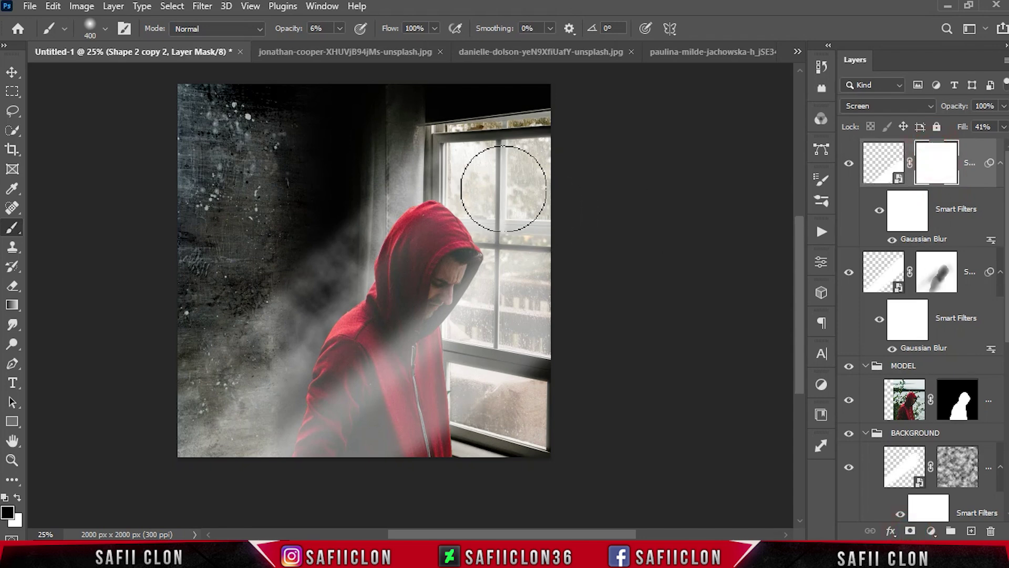
click(201, 6)
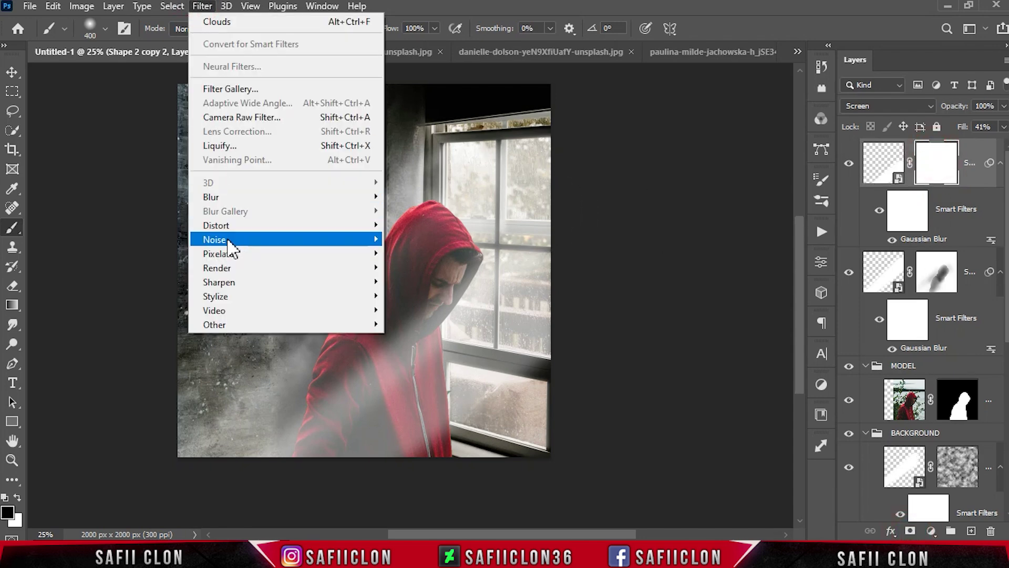
mouse_move(216, 267)
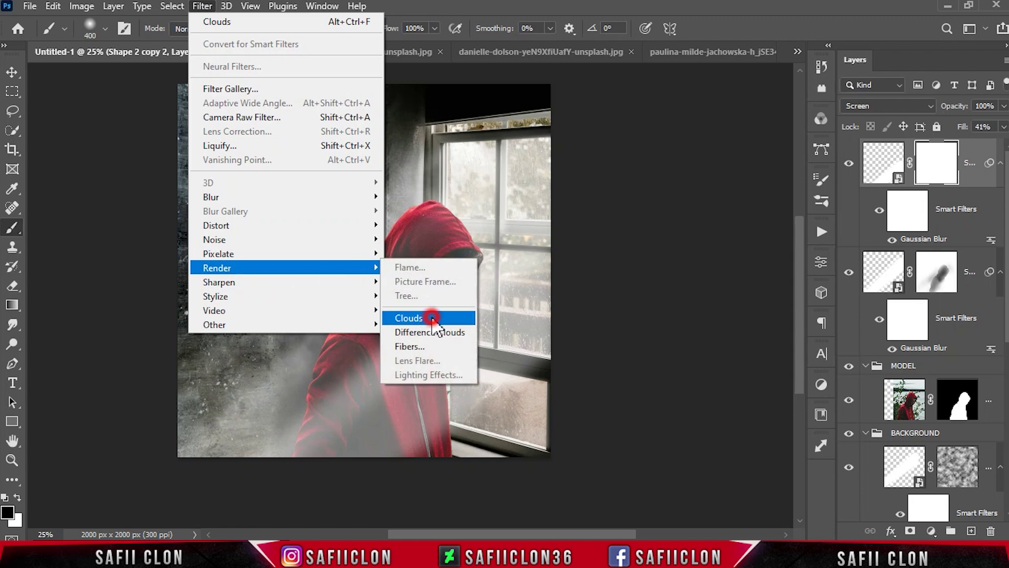
click(437, 318)
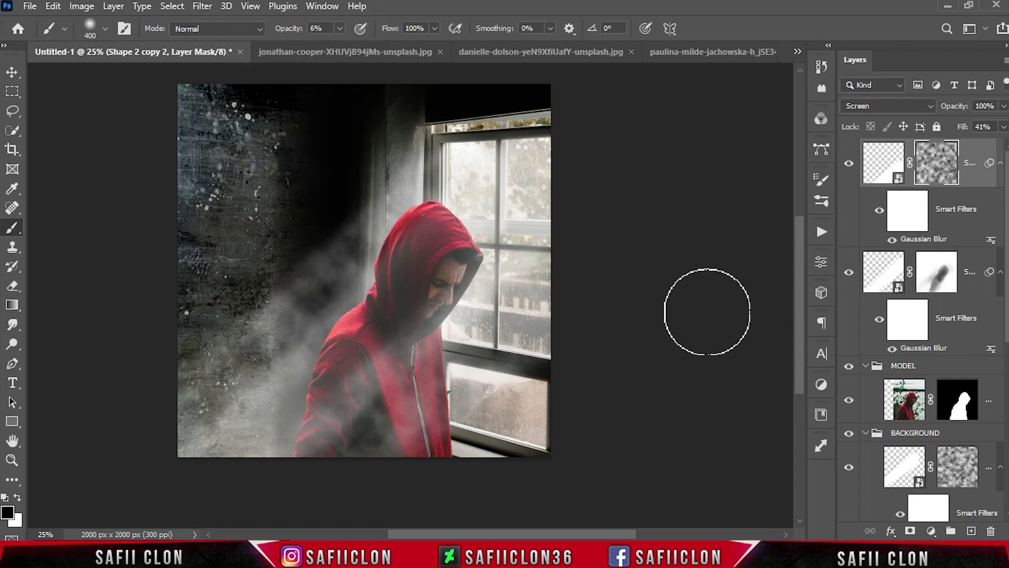
click(849, 163)
click(850, 164)
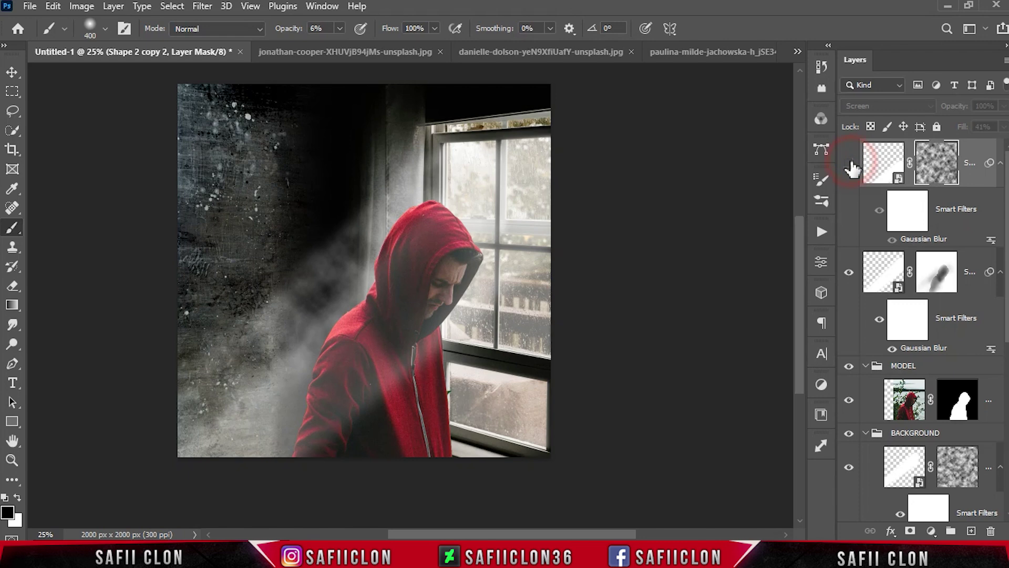
click(850, 164)
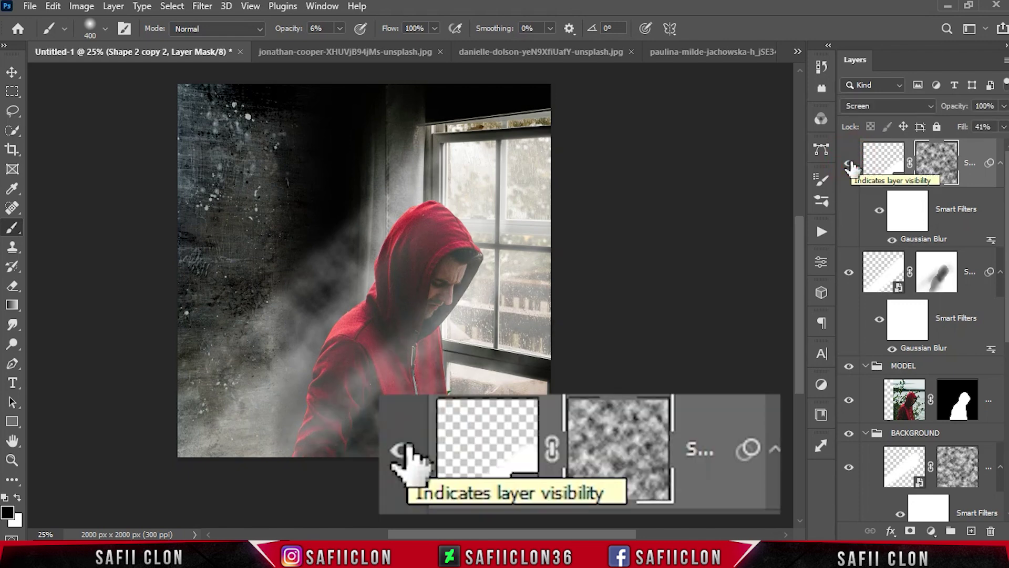
click(850, 165)
click(850, 165)
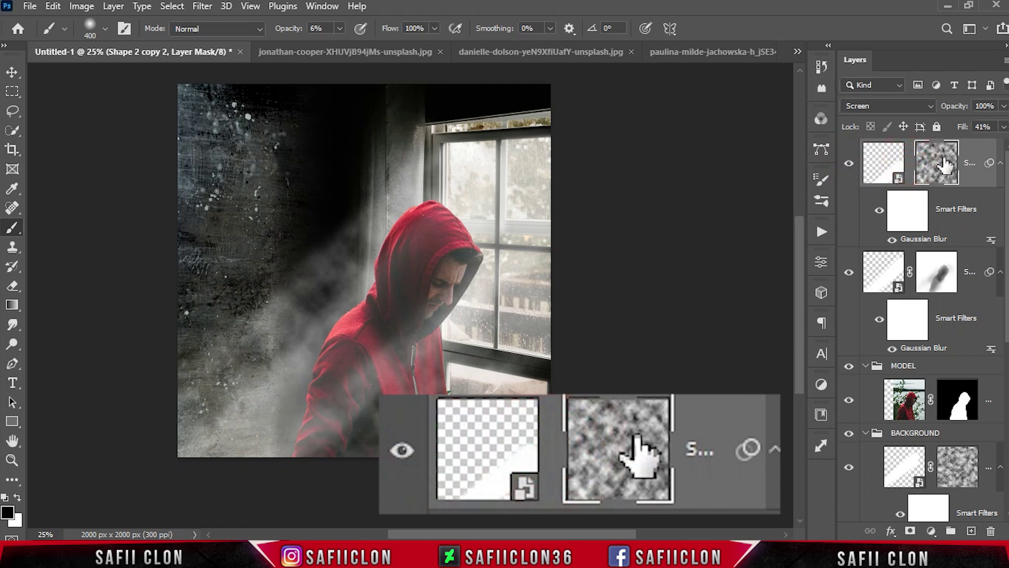
Step: Transform the cloud mask, shifting it right and widening it to 120.91%
key(ctrl+t)
mouse_move(463, 337)
mouse_down()
mouse_move(470, 347)
mouse_move(564, 345)
mouse_up()
mouse_move(664, 349)
mouse_down()
mouse_move(737, 365)
mouse_move(534, 412)
mouse_move(494, 465)
mouse_move(615, 428)
mouse_up()
click(736, 27)
key(b)
click(883, 163)
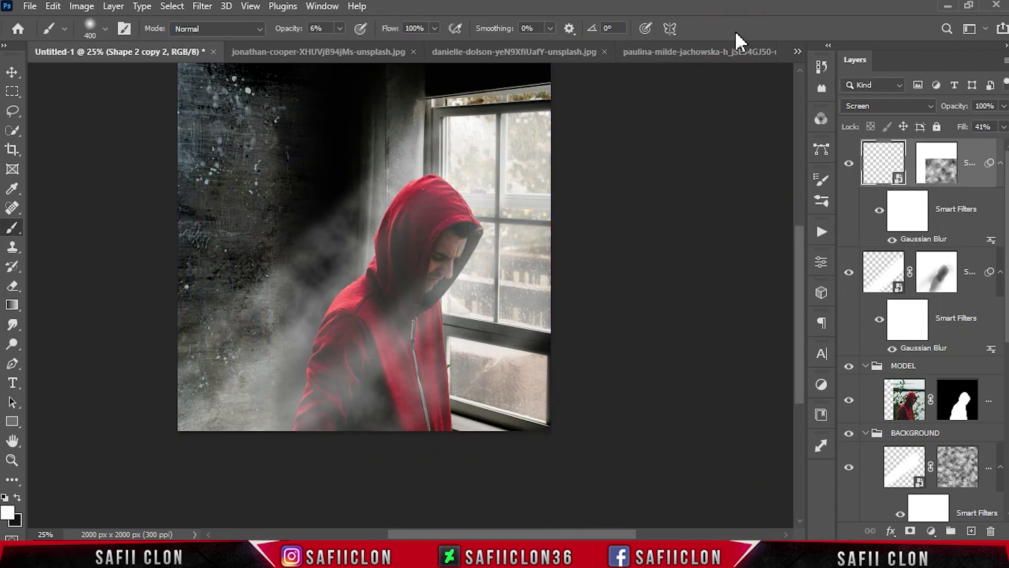
scroll(787, 392, up, 2)
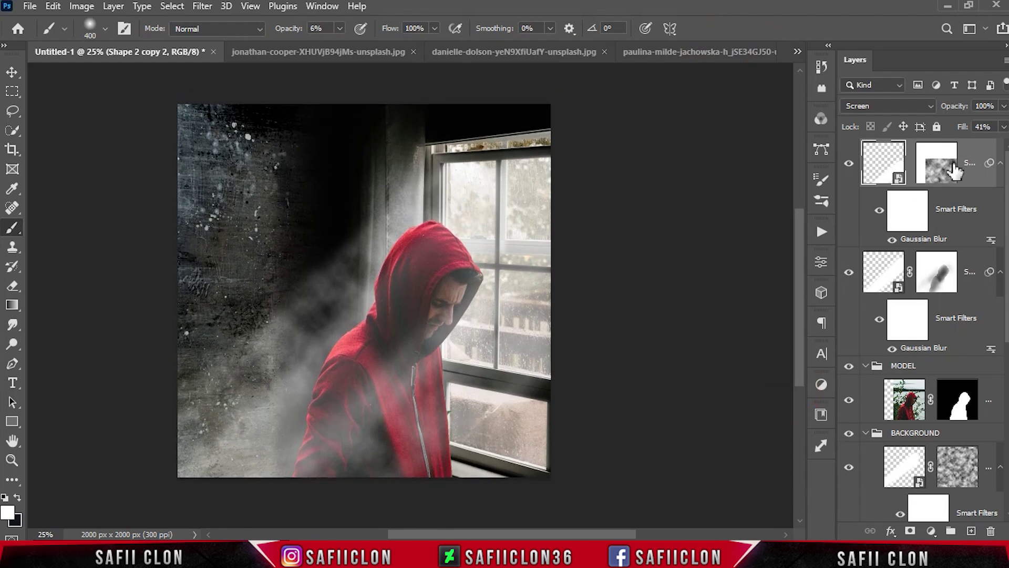
click(931, 533)
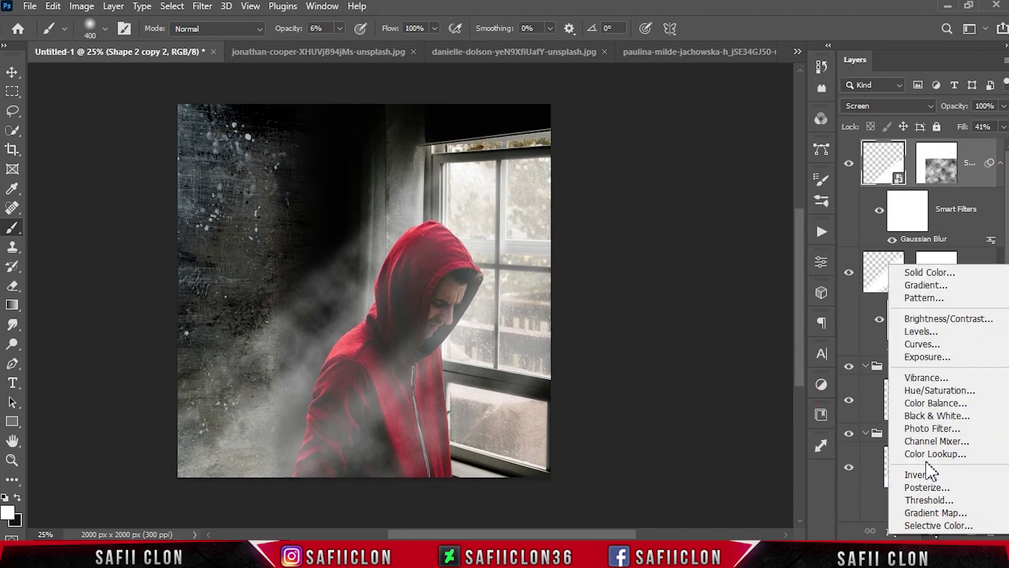
Step: Add a Color Lookup adjustment using the filmstock_50.3dl LUT
click(946, 453)
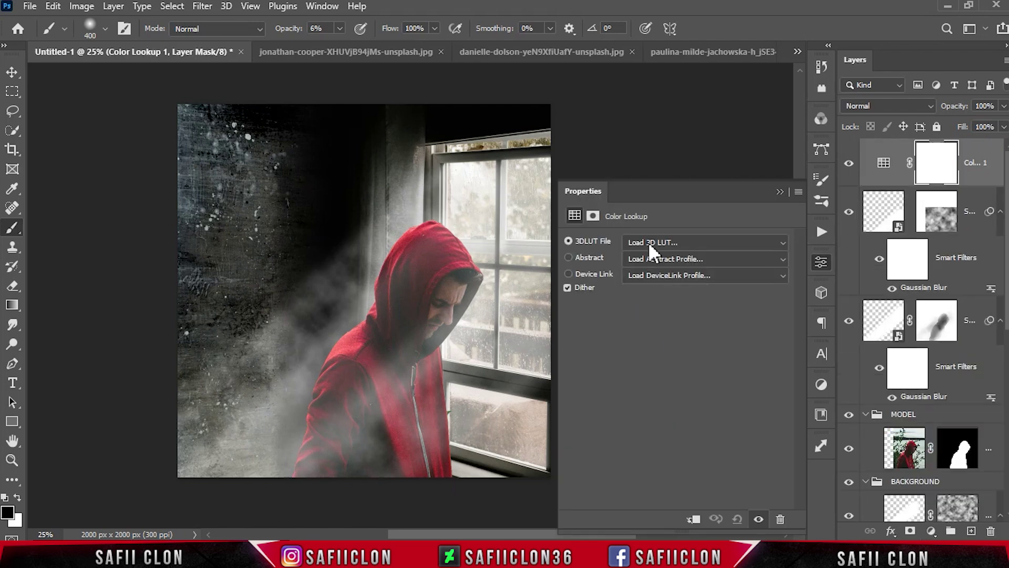
click(648, 241)
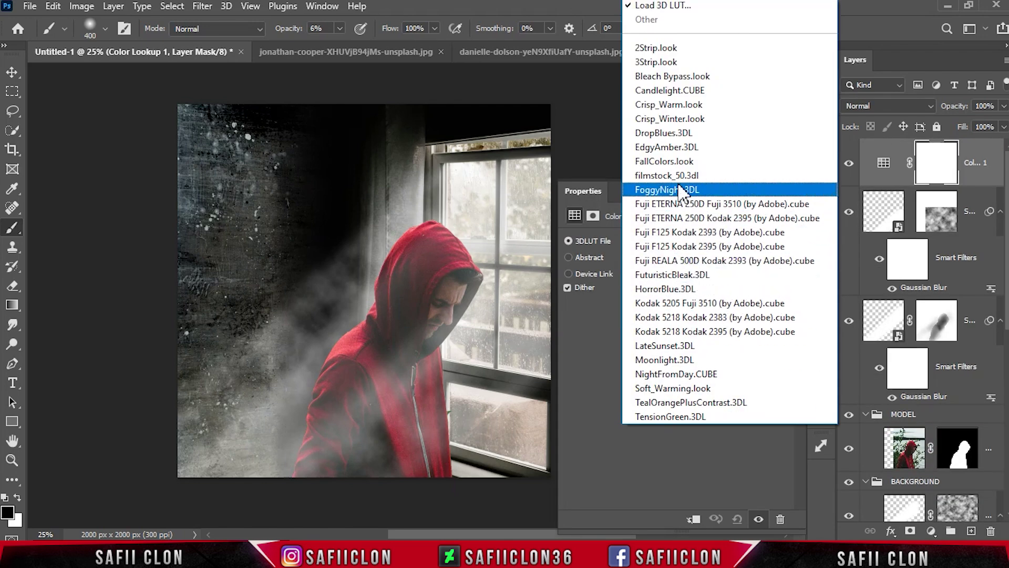
click(678, 175)
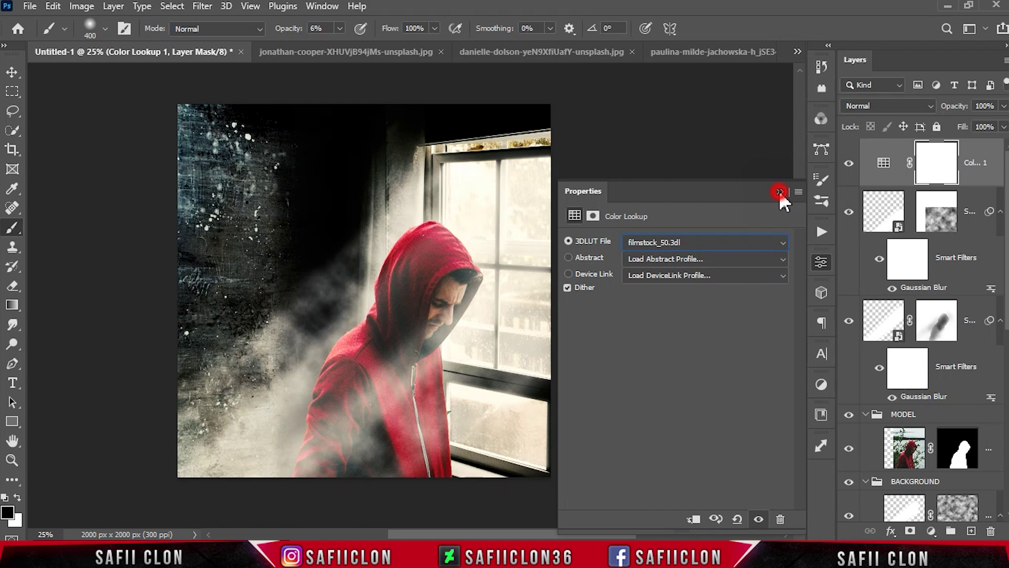
click(780, 192)
Step: Toggle the Color Lookup grade off and on to compare, leaving it visible
click(848, 164)
click(849, 163)
click(848, 164)
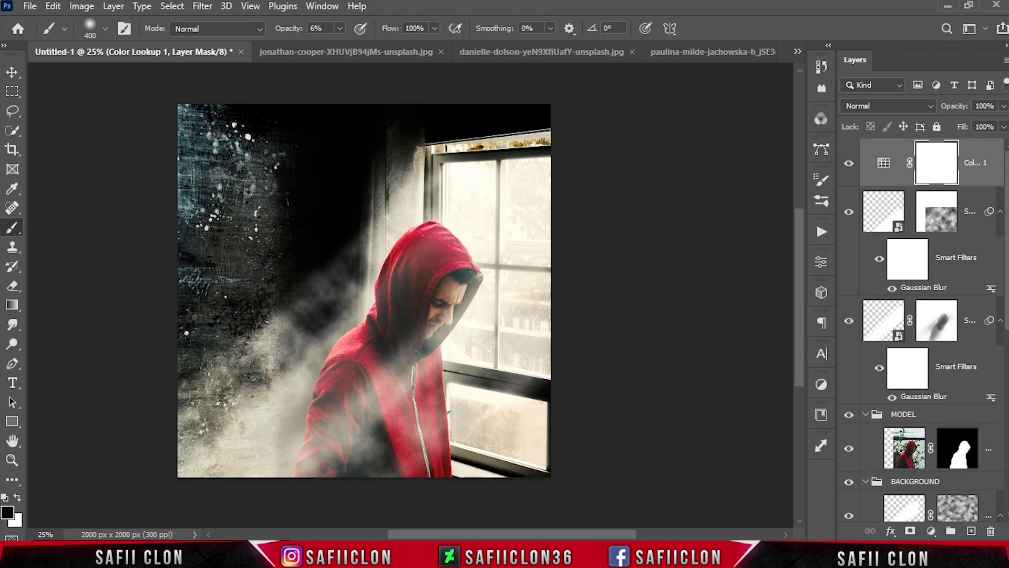
scroll(1007, 347, down, 2)
scroll(1008, 347, down, 2)
scroll(1007, 347, down, 2)
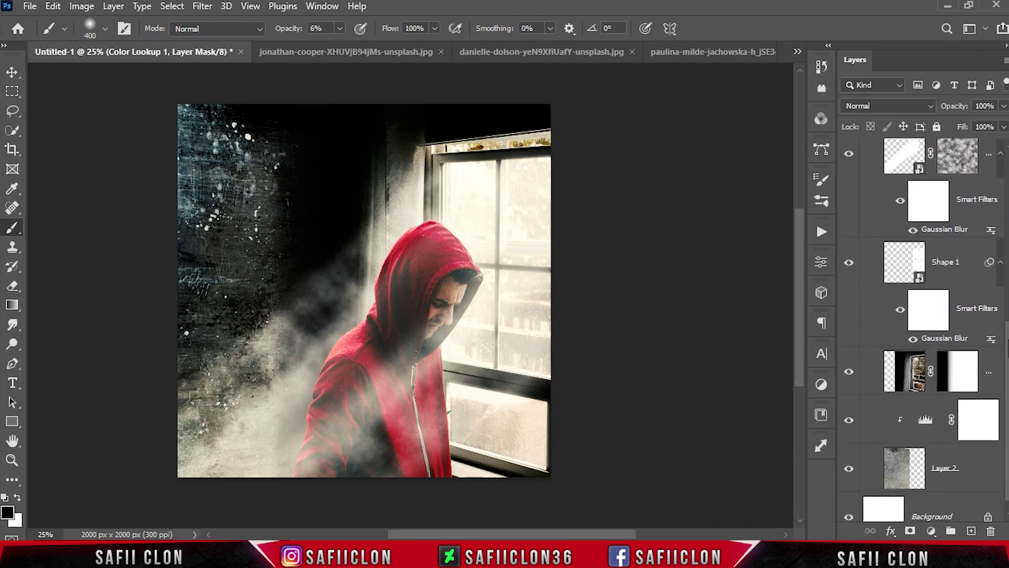
Step: Add a Curves adjustment above Layer 1 with a point mapping 150 to 41
click(984, 370)
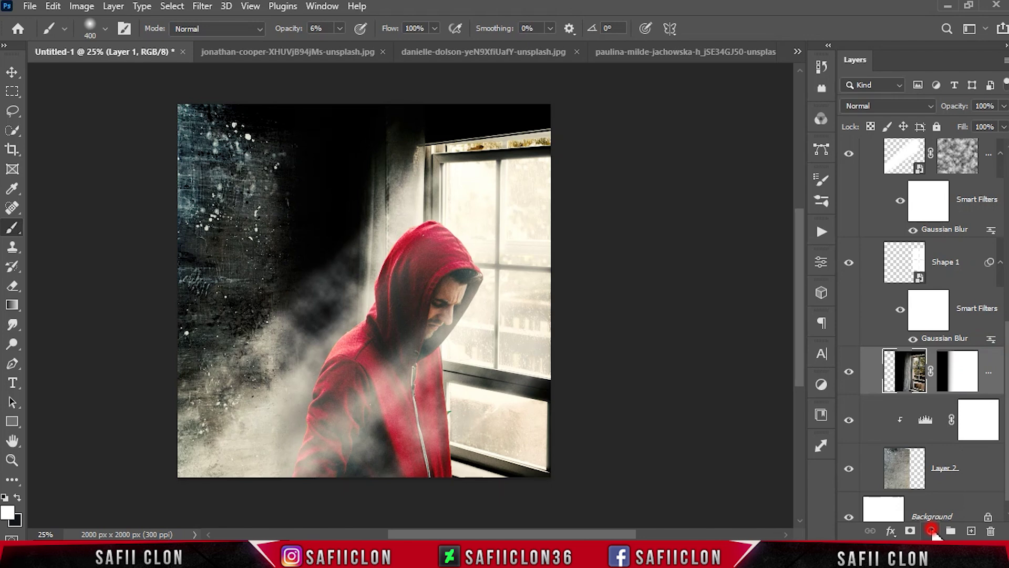
click(931, 531)
click(926, 337)
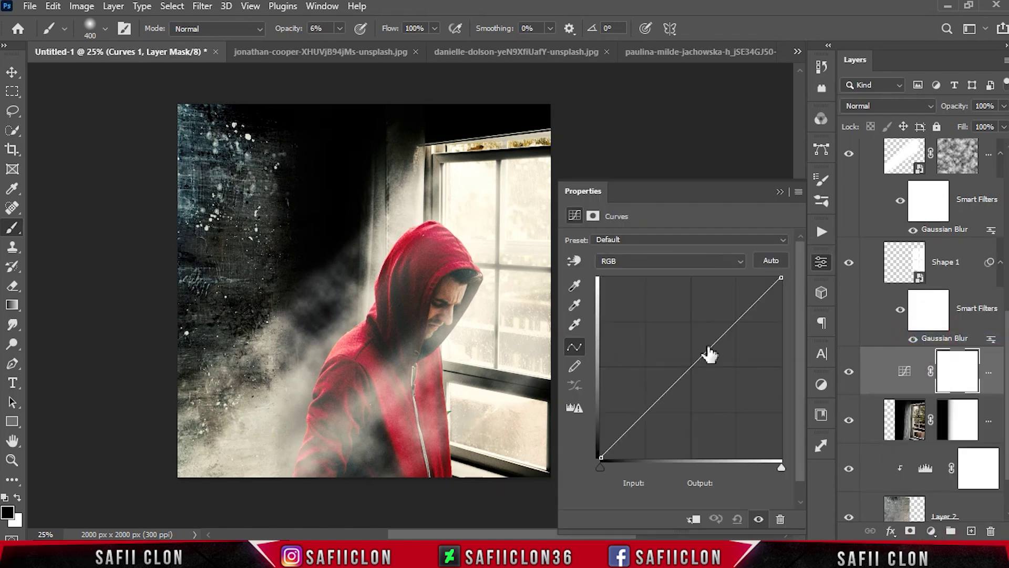
click(694, 368)
double_click(657, 482)
text(150)
key(Tab)
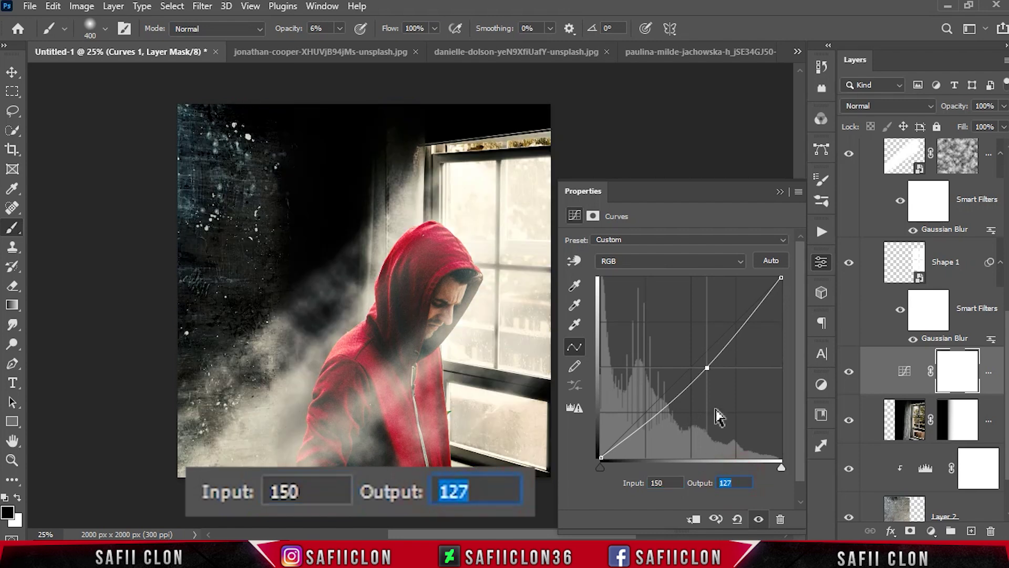
text(41)
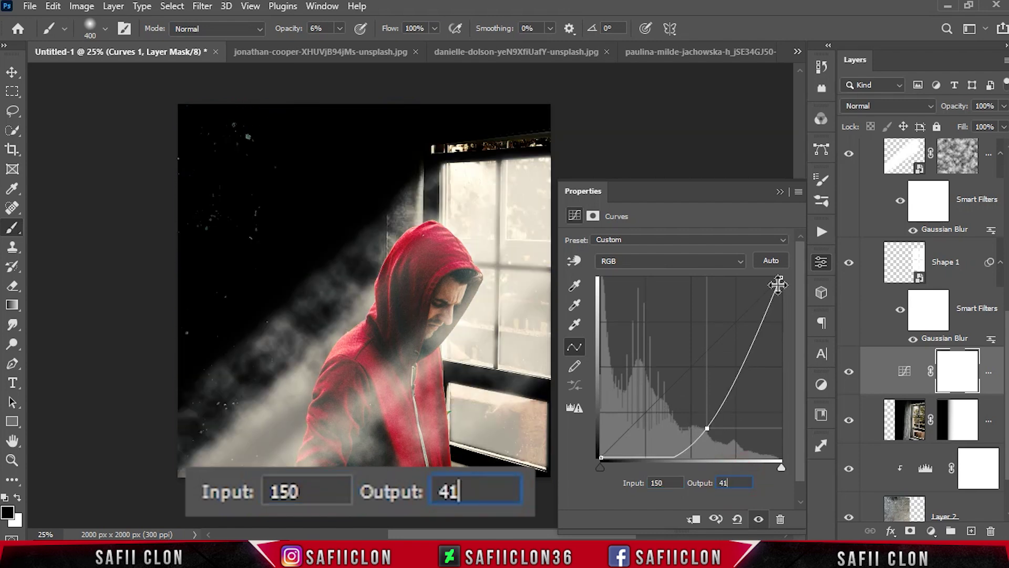
Step: Lower the white output to 88, add a 60→31 point and lift the black point's output
click(780, 278)
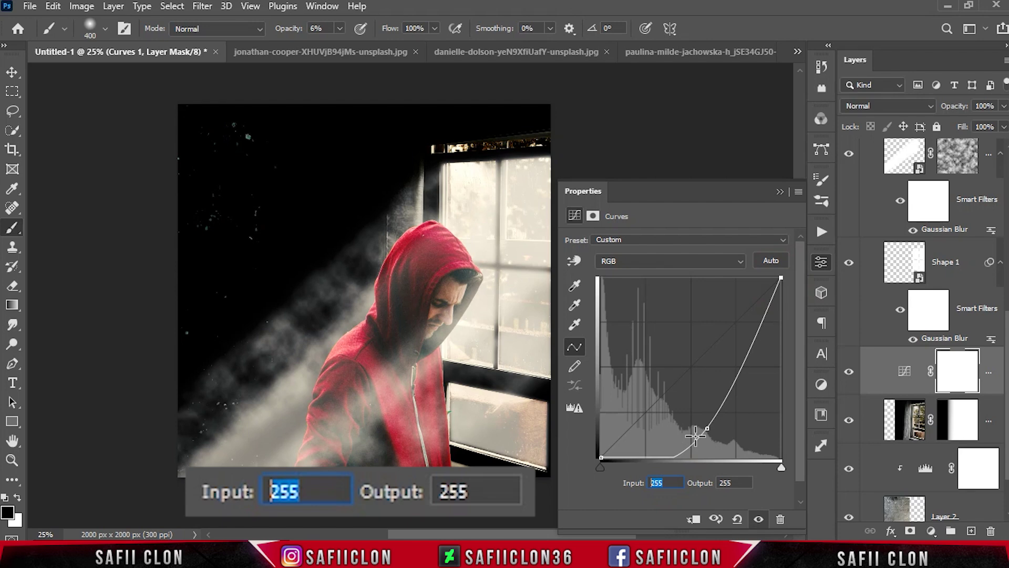
key(Tab)
text(88)
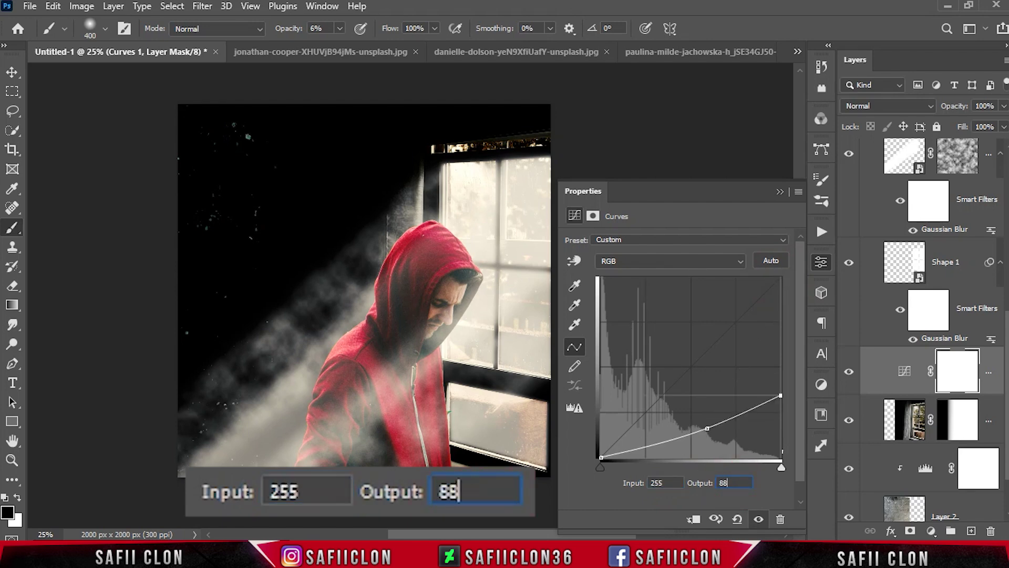
click(650, 445)
click(665, 483)
text(60)
click(733, 482)
text(31)
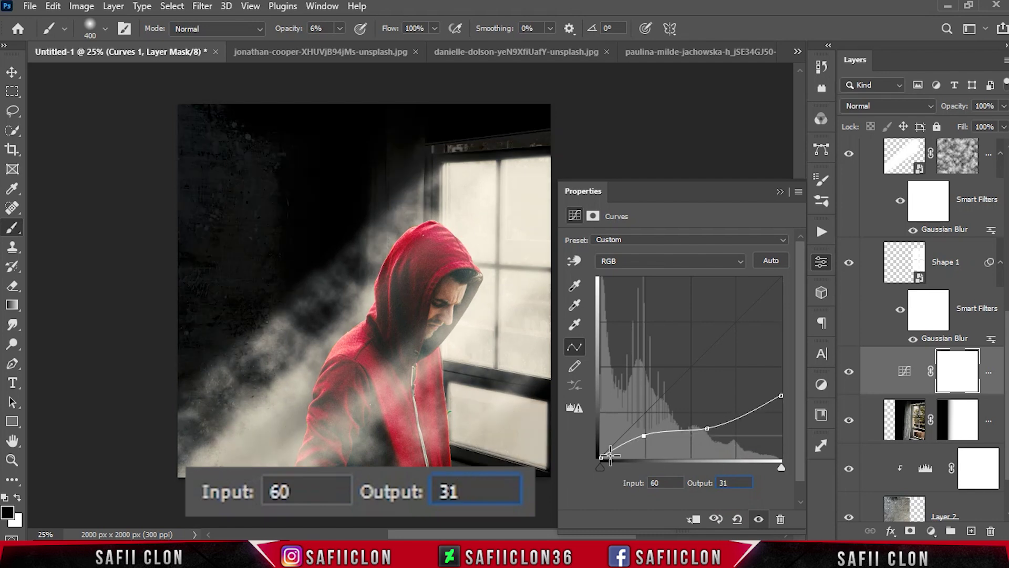
click(602, 458)
click(650, 482)
click(734, 483)
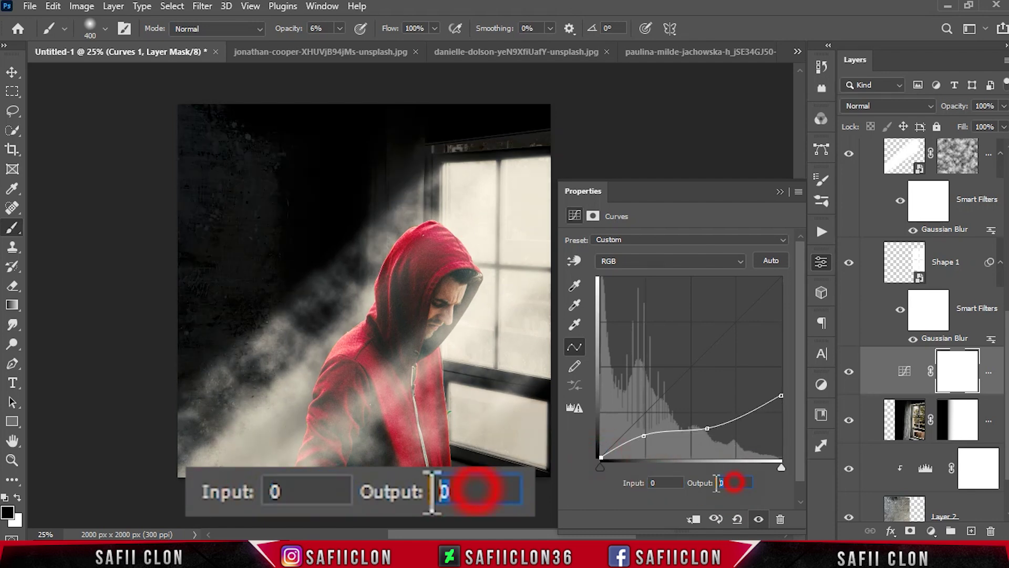
text(5)
click(779, 192)
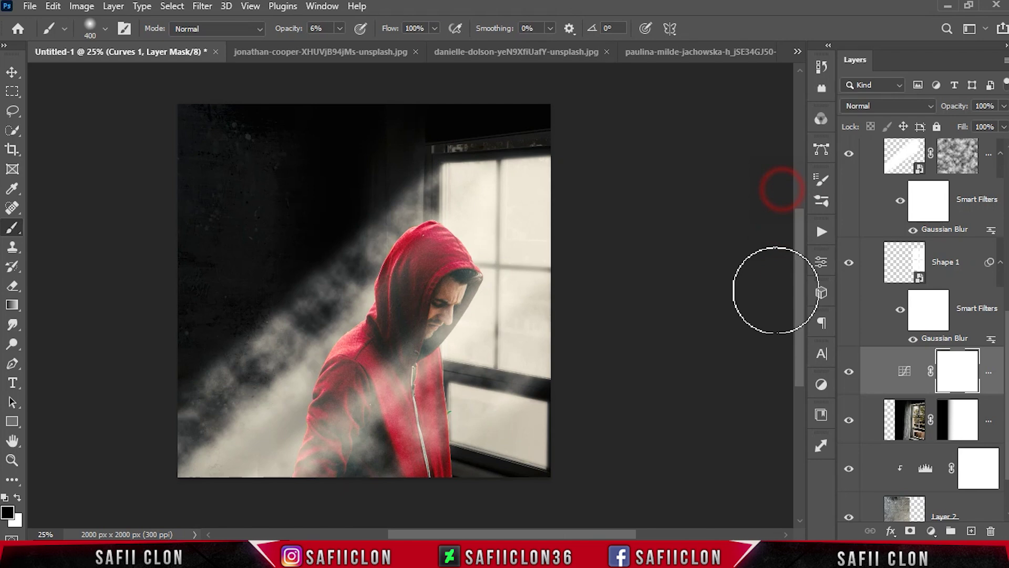
Step: Set up a soft black Brush at 8% opacity for painting the Curves 1 mask
click(848, 373)
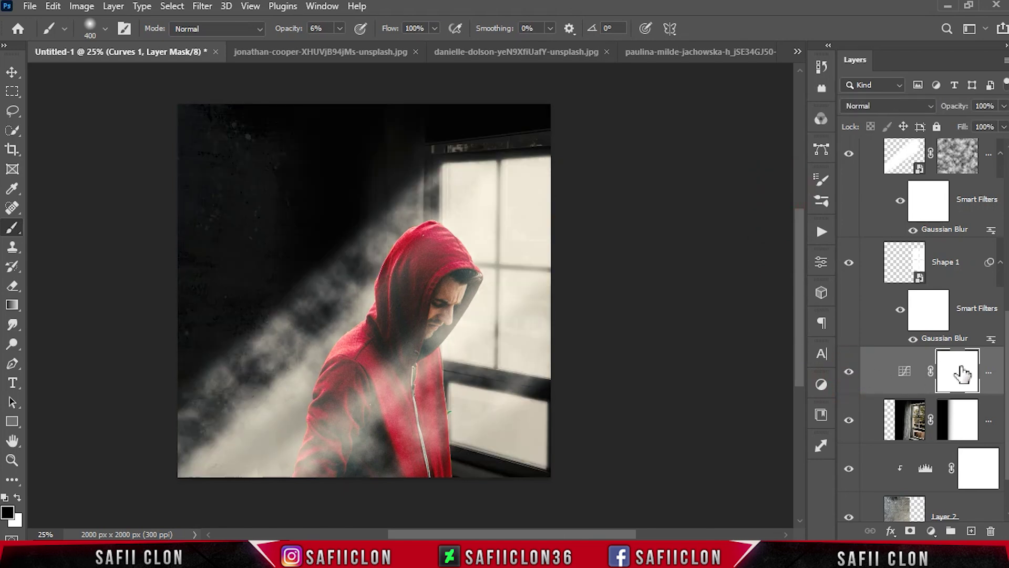
right_click(12, 227)
click(45, 228)
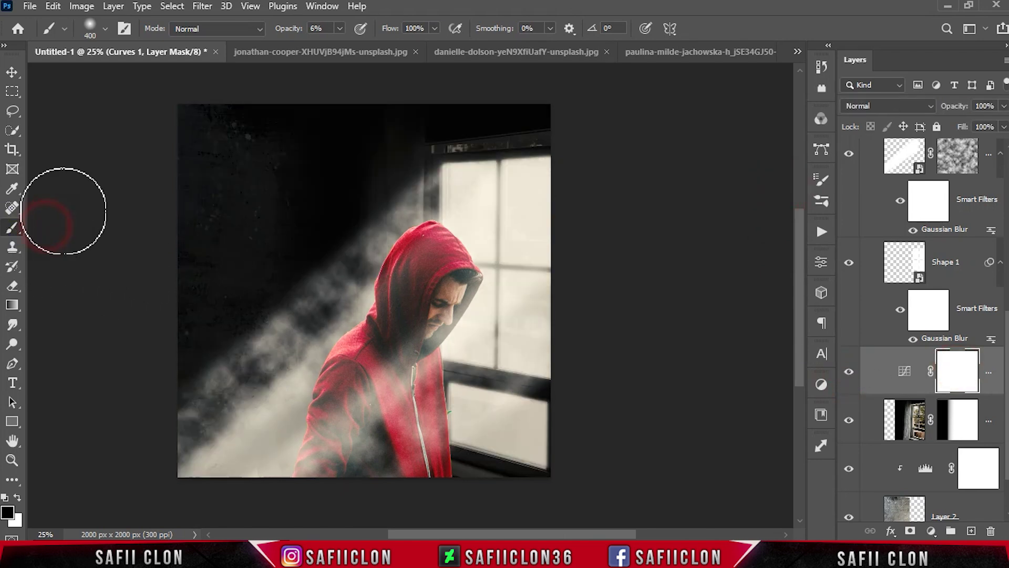
click(105, 30)
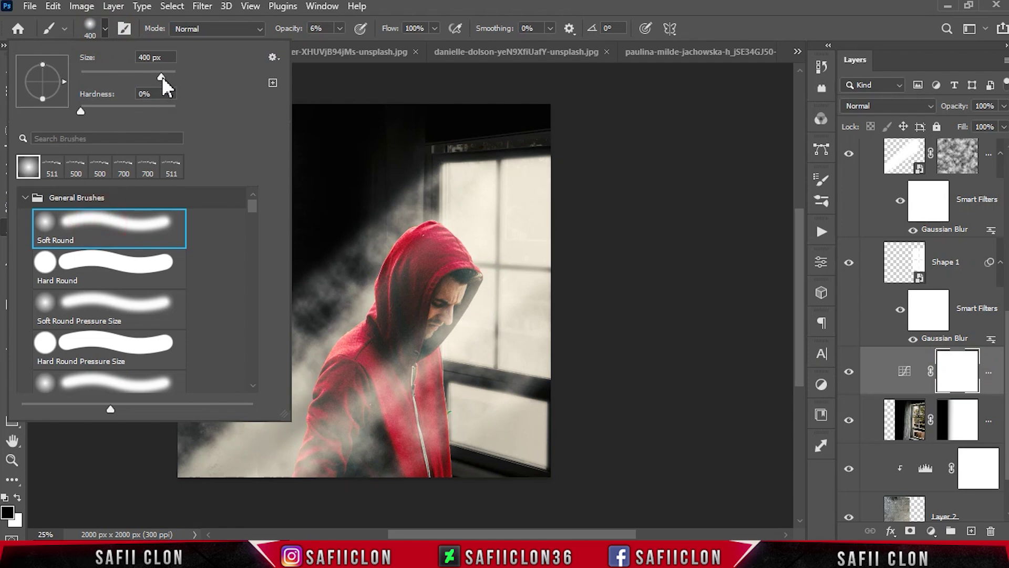
key(Return)
click(340, 29)
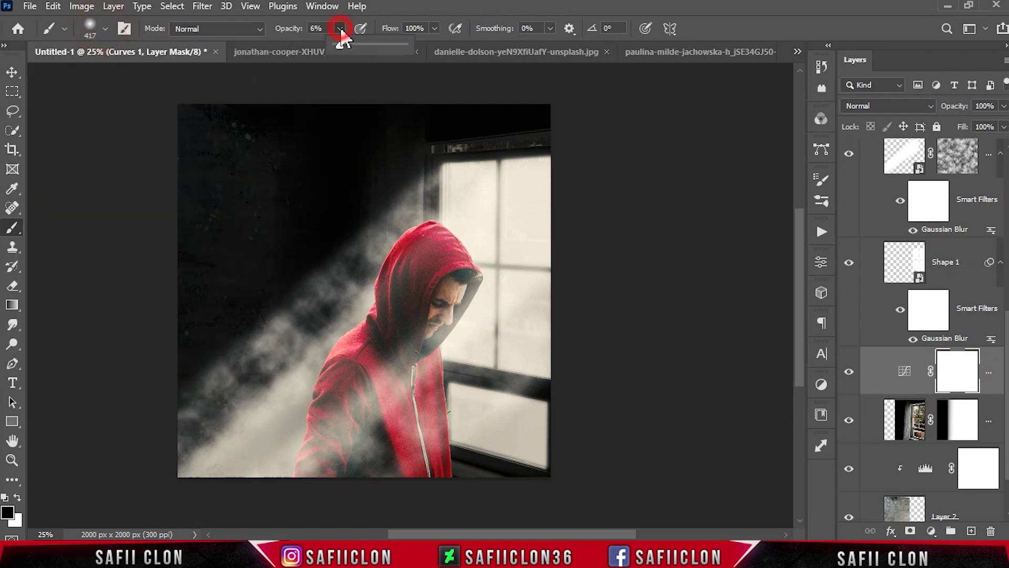
key(Return)
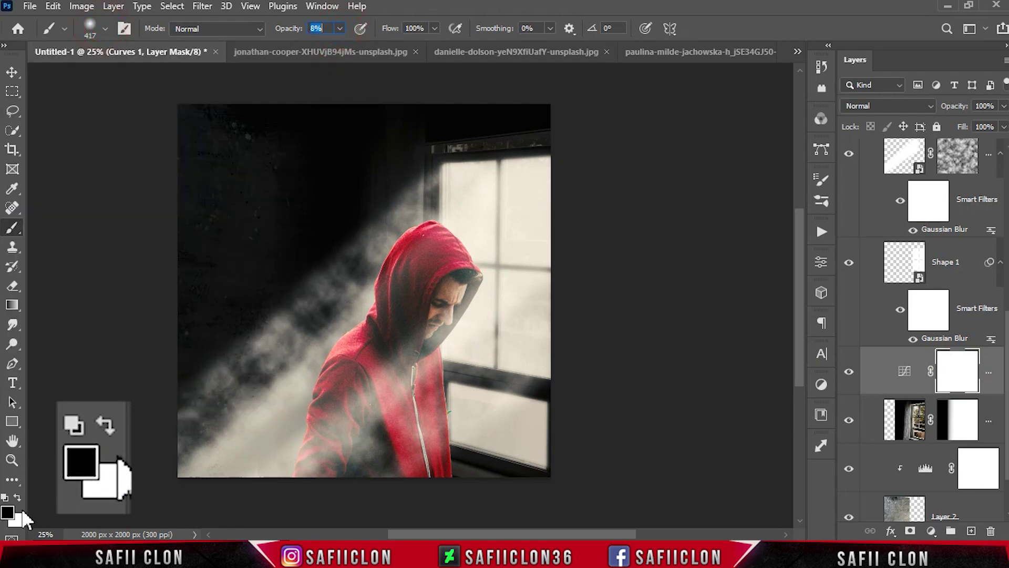
Step: Paint the Curves mask over the left wall, window area and light shaft
key(bracketright)
key(bracketright)
key(bracketright)
mouse_move(237, 270)
mouse_down()
mouse_move(254, 274)
mouse_move(237, 383)
mouse_move(243, 270)
mouse_move(225, 439)
mouse_up()
key(bracketleft)
key(bracketleft)
key(bracketleft)
mouse_move(431, 172)
mouse_down()
mouse_move(396, 368)
mouse_move(500, 416)
mouse_up()
key(bracketright)
key(bracketright)
key(bracketright)
mouse_move(263, 465)
mouse_down()
mouse_move(259, 163)
mouse_move(232, 410)
mouse_up()
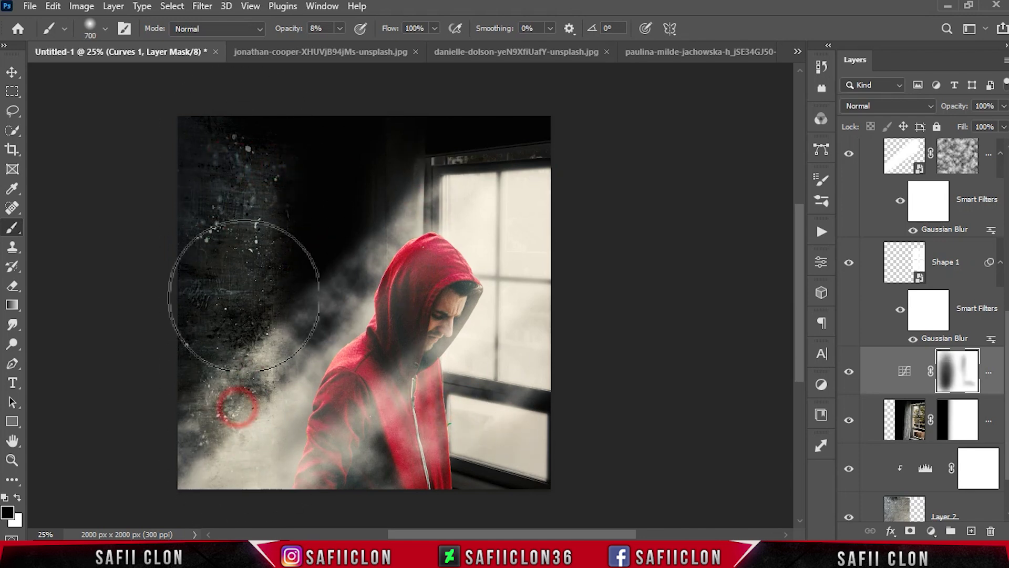
key(bracketleft)
key(bracketleft)
mouse_move(399, 186)
mouse_down()
mouse_move(522, 214)
mouse_move(457, 419)
mouse_up()
key(bracketleft)
key(bracketleft)
key(bracketleft)
key(bracketright)
key(bracketright)
key(bracketright)
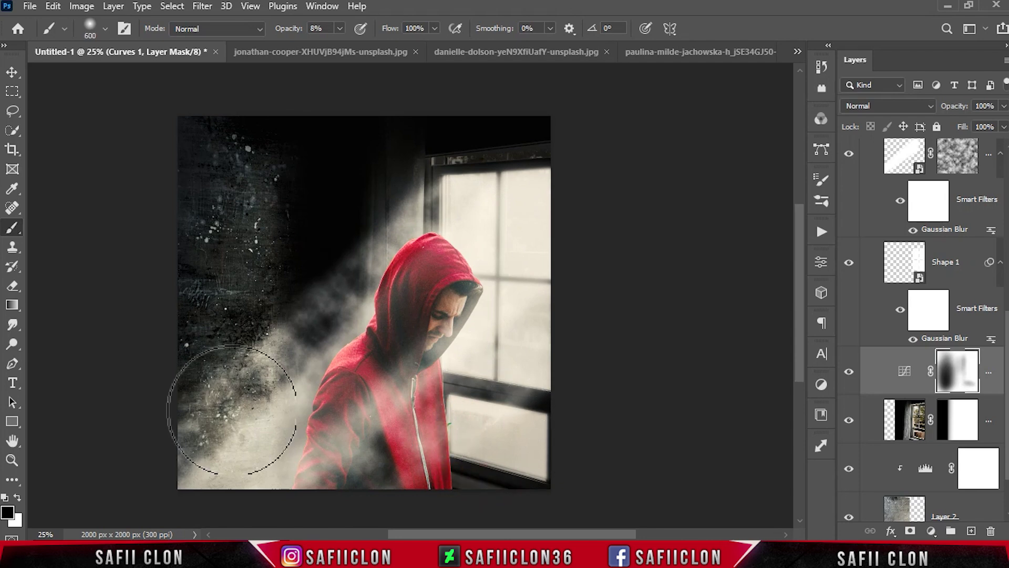
Step: Compare the Curves darkening on and off, then paint the mask along the hood's left edge
click(847, 380)
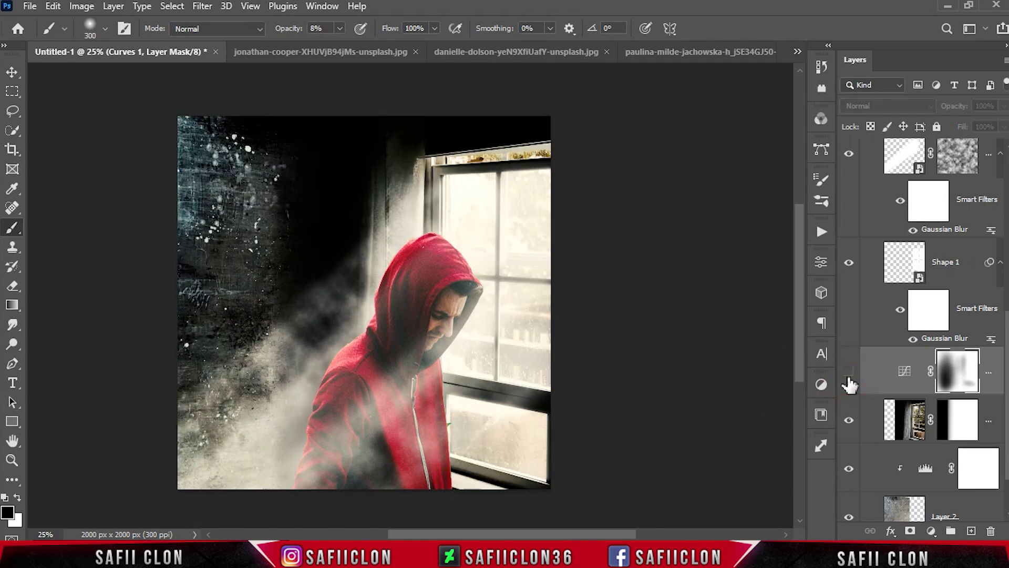
click(849, 379)
click(848, 378)
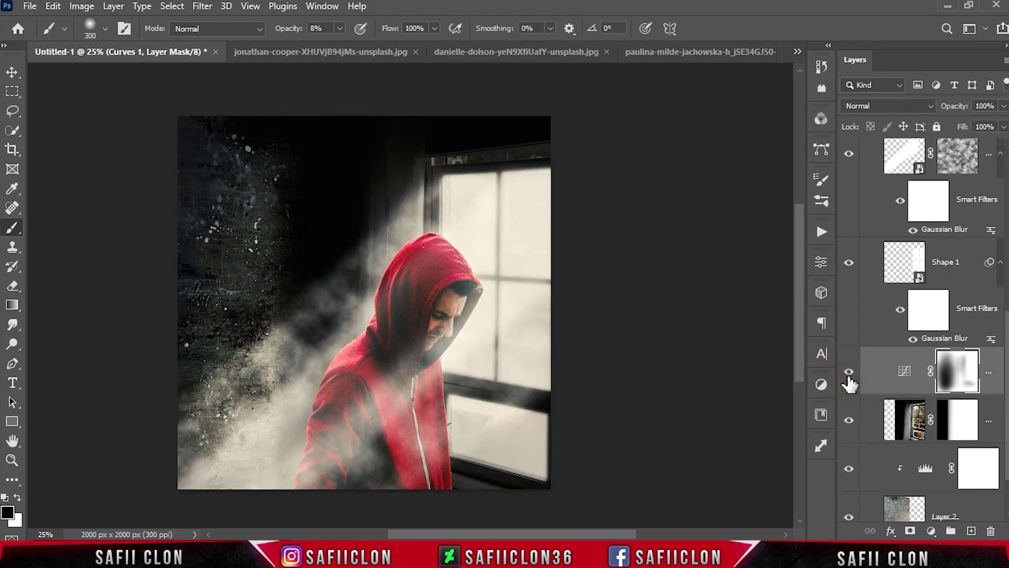
click(849, 377)
key(bracketleft)
mouse_move(406, 200)
mouse_down()
mouse_move(383, 226)
mouse_move(375, 313)
mouse_up()
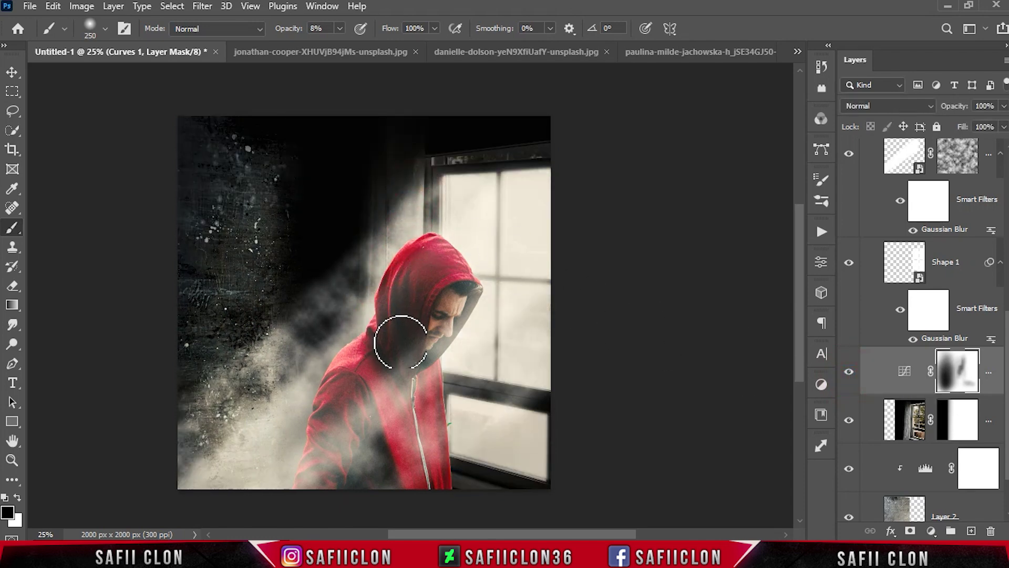
Step: Paint the Curves mask over the lower-left smoke to restore its haze
click(849, 371)
click(849, 372)
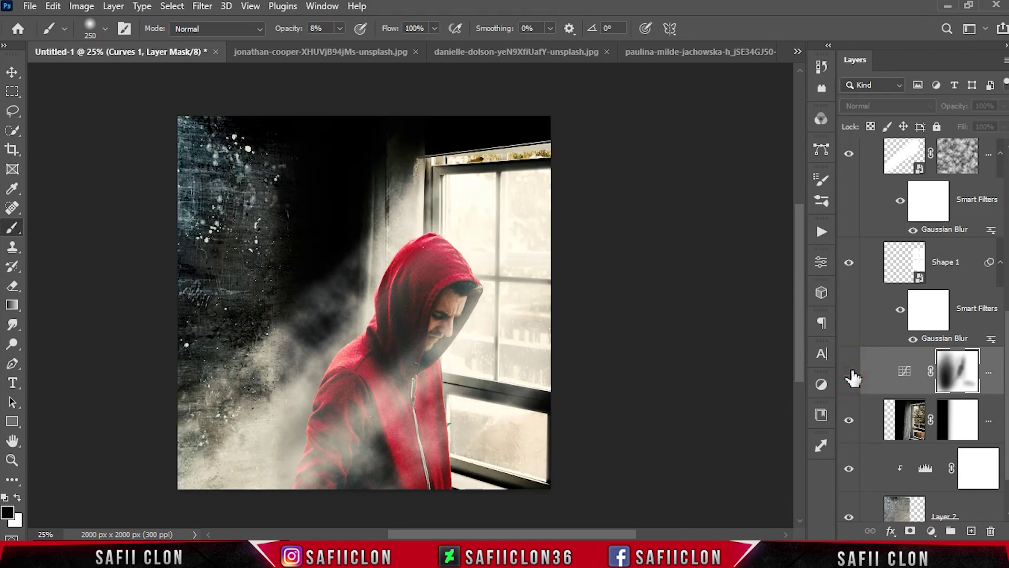
key(bracketright)
key(bracketright)
key(bracketright)
drag(219, 282, 237, 389)
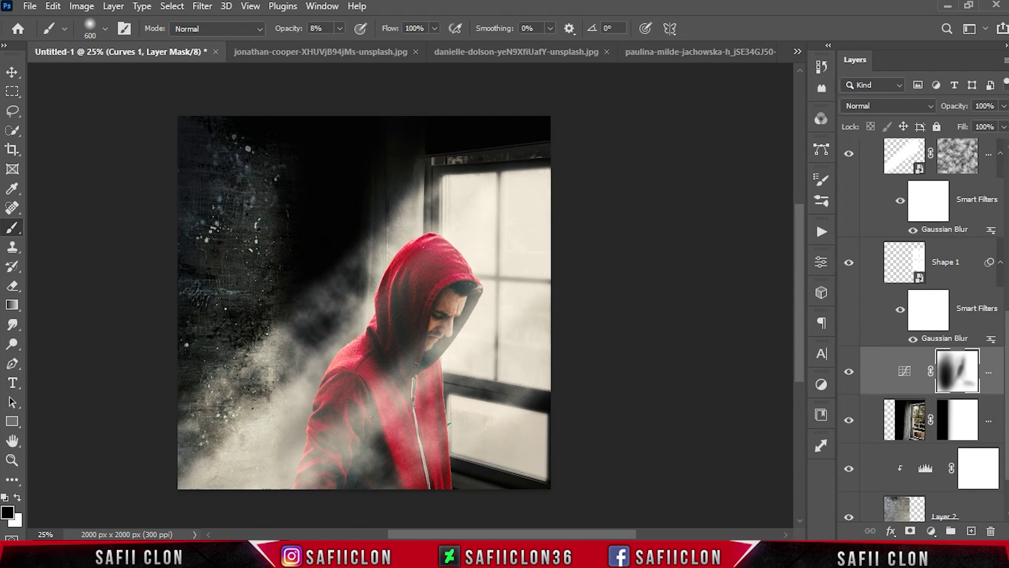
scroll(865, 331, up, 5)
click(940, 327)
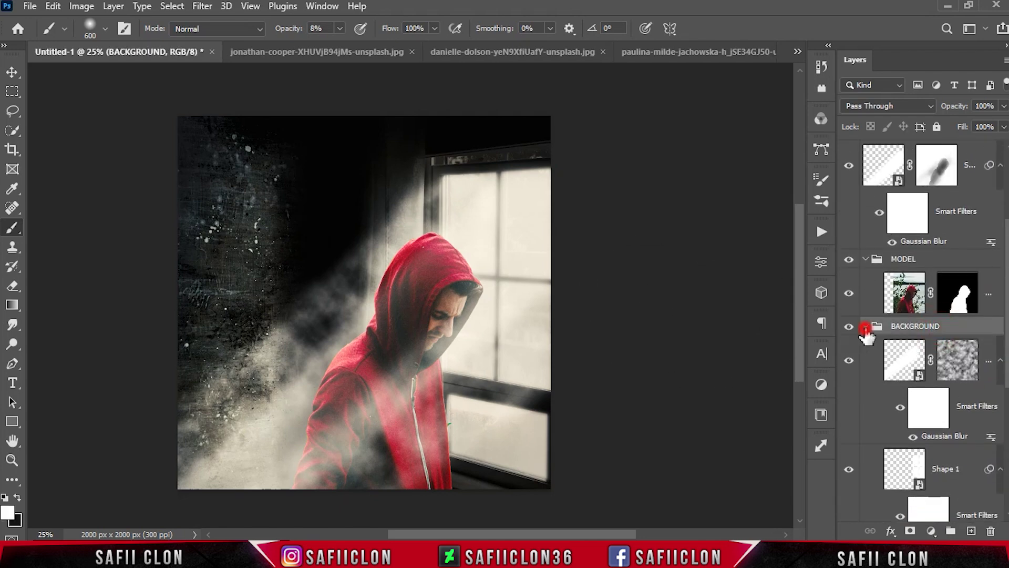
Step: Select the model and add a clipped Hue/Saturation adjustment that slightly desaturates and darkens it
click(865, 326)
click(868, 437)
click(849, 431)
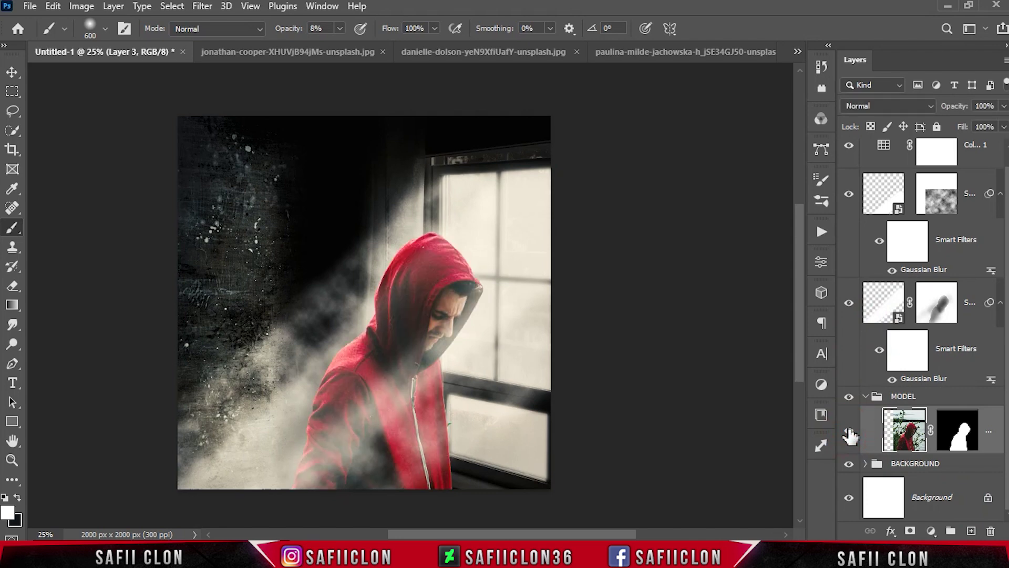
click(932, 530)
click(938, 383)
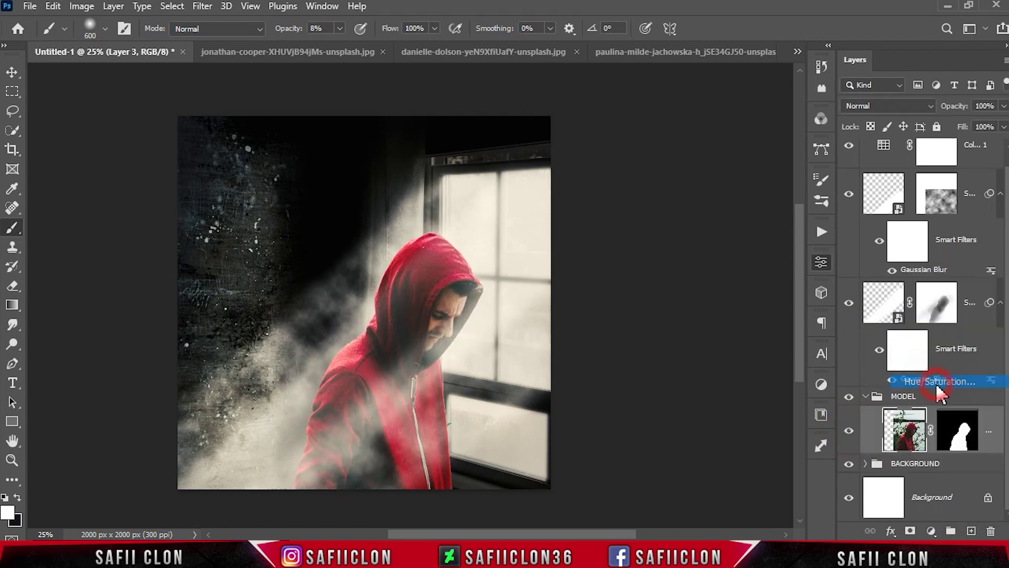
click(694, 521)
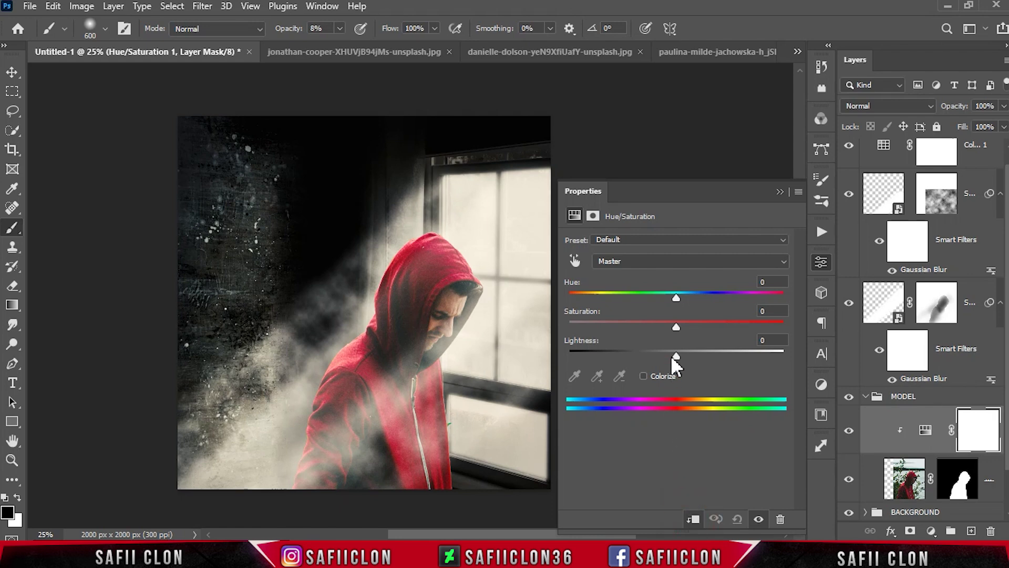
drag(677, 326, 659, 329)
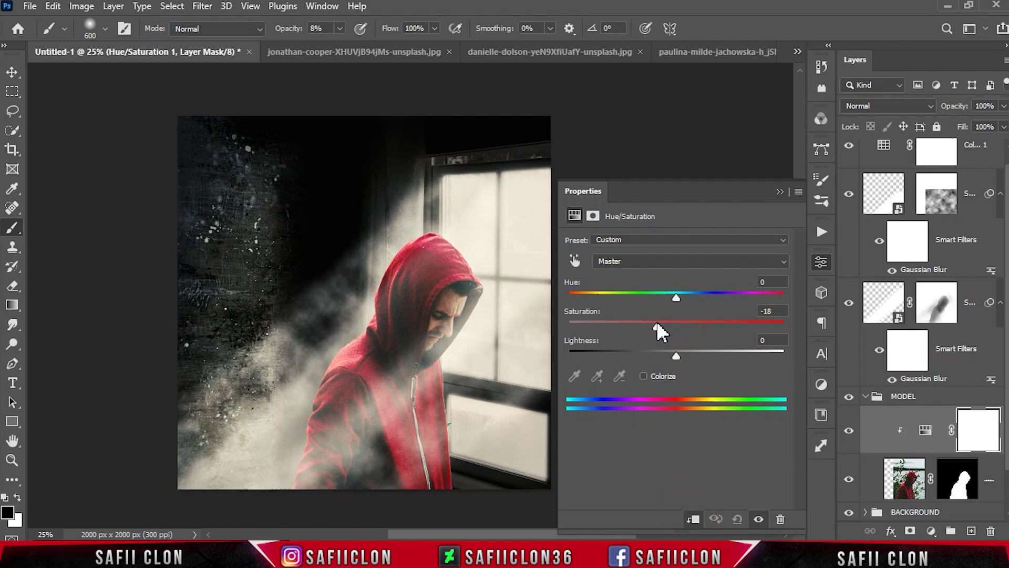
click(674, 355)
click(780, 192)
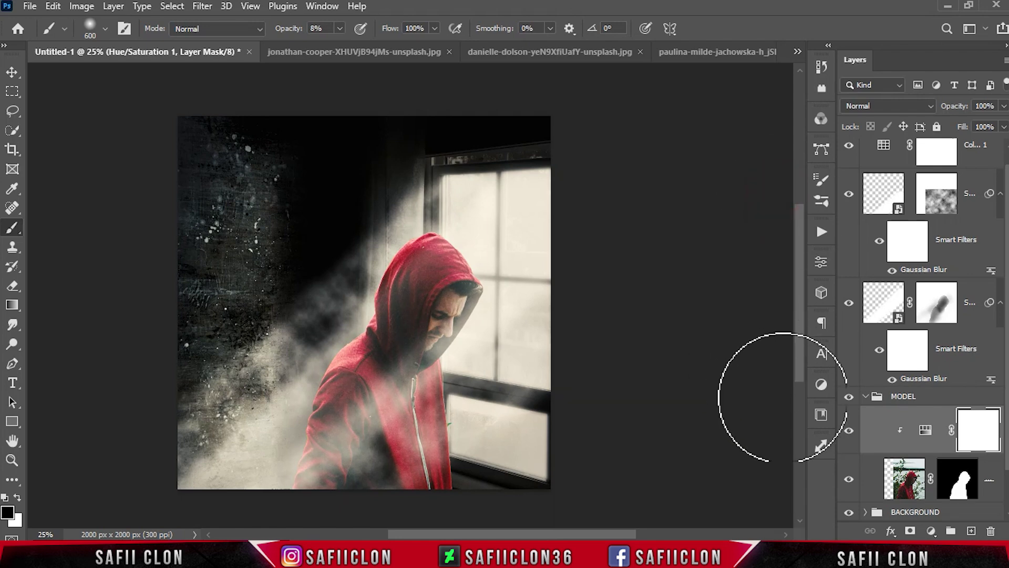
click(849, 431)
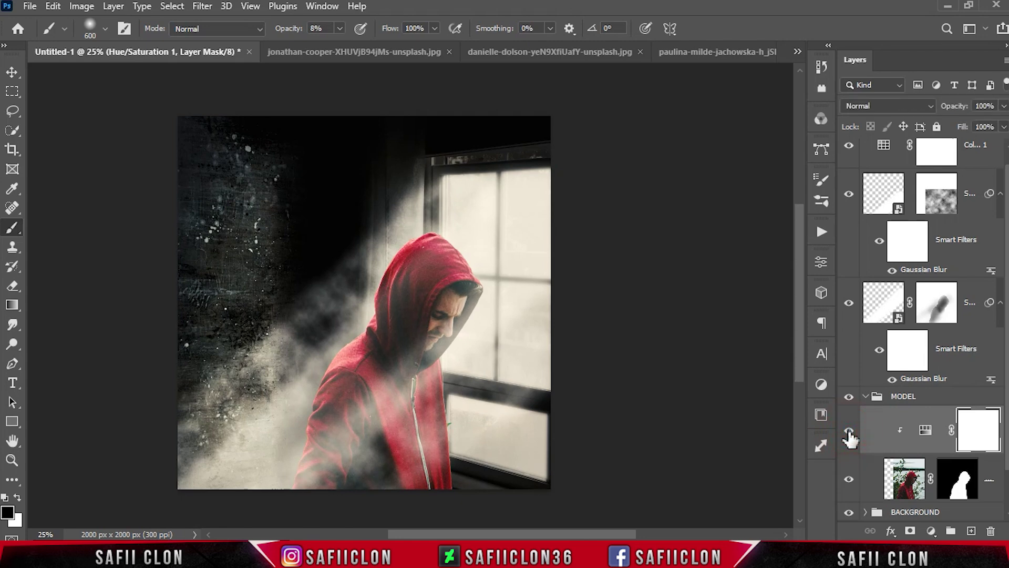
Step: Add a Color Balance adjustment clipped to the model, with midtones shifted +3 toward green
click(931, 531)
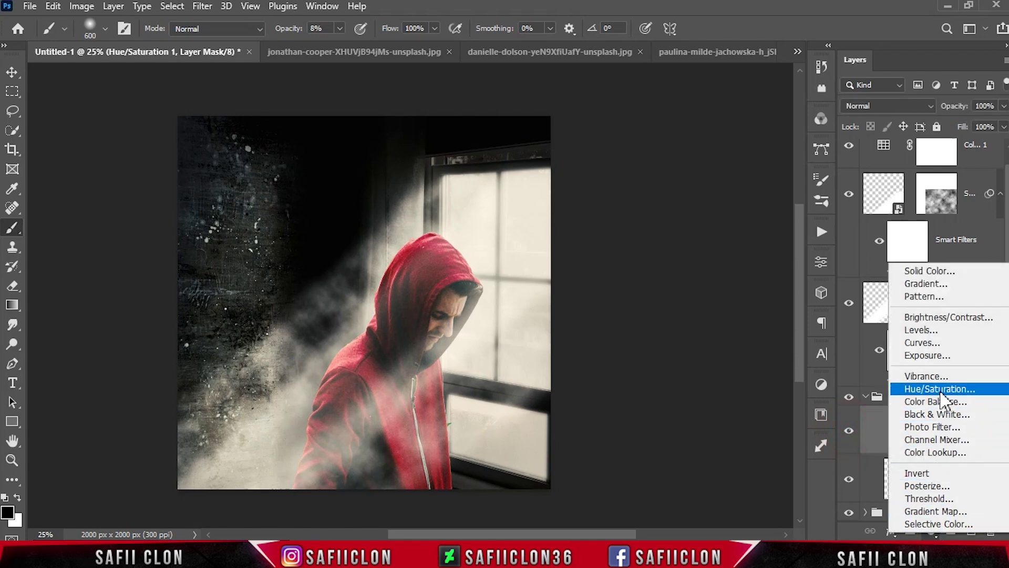
click(936, 401)
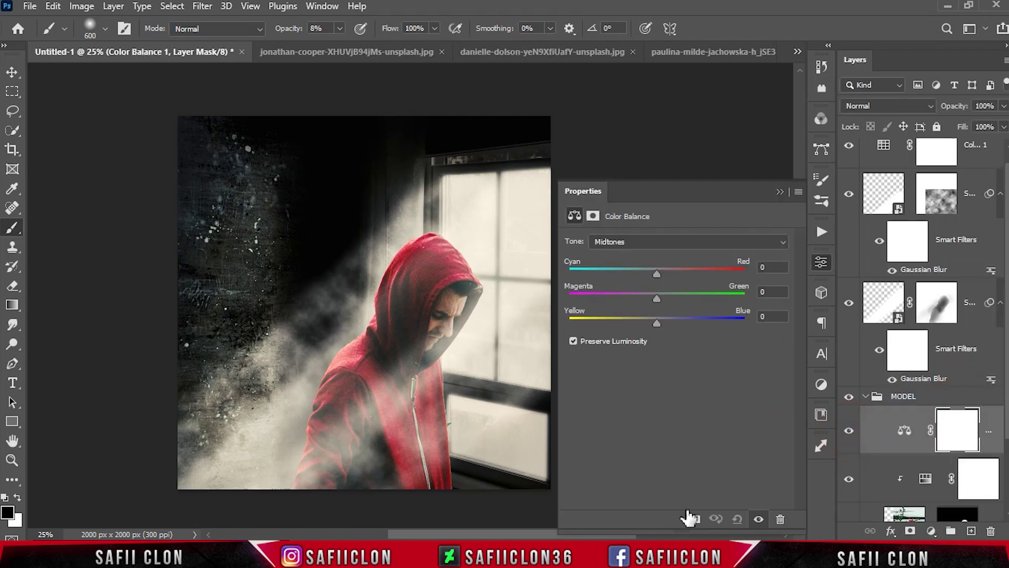
click(695, 520)
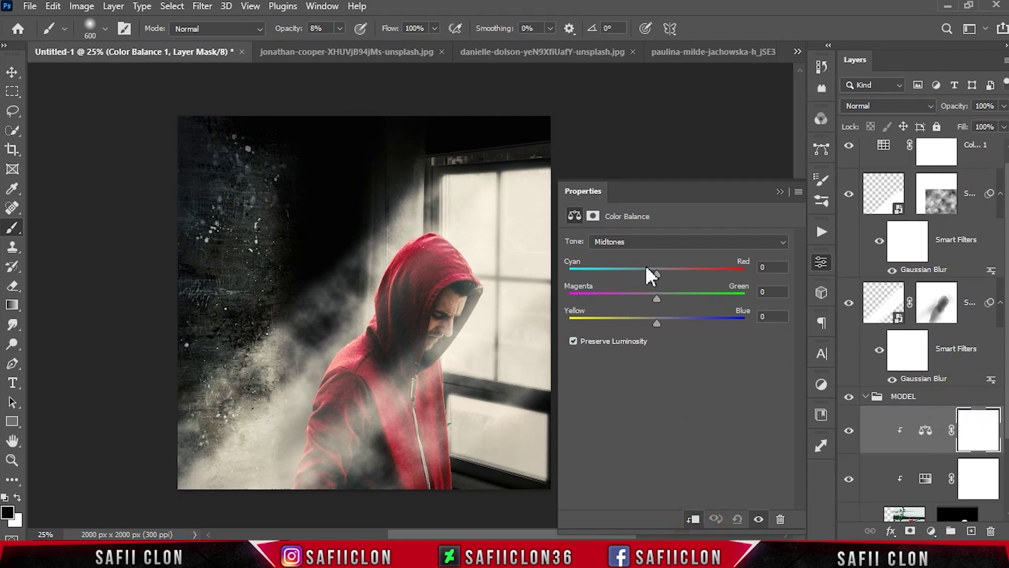
click(646, 241)
click(639, 254)
click(652, 241)
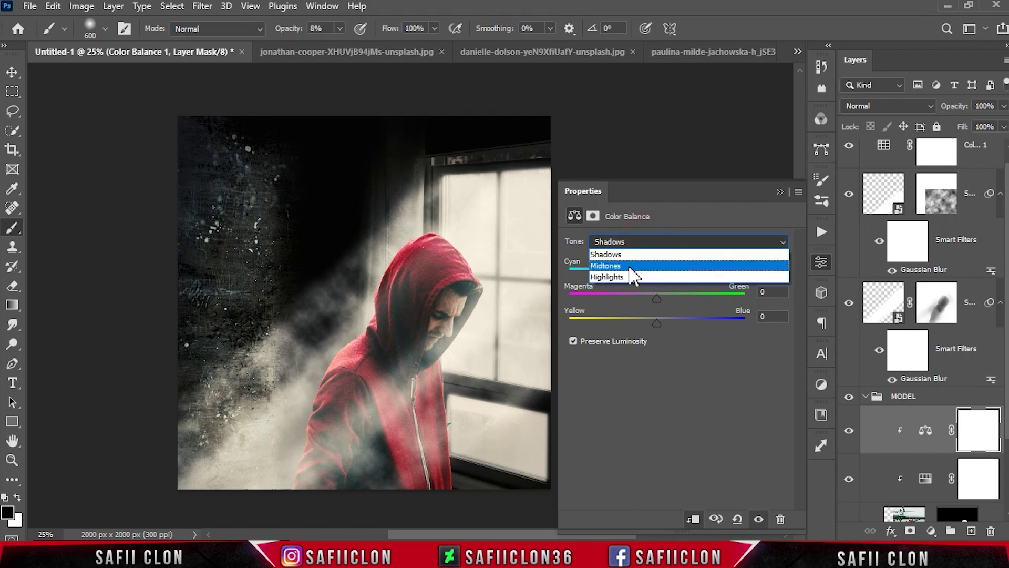
click(630, 263)
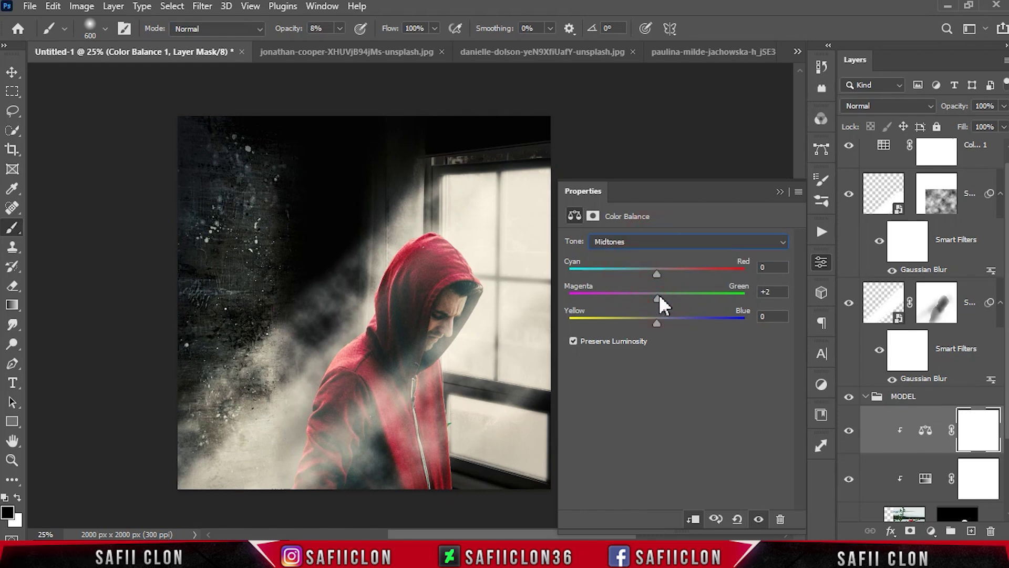
drag(660, 294, 658, 292)
Step: Set the Color Balance highlights to Cyan-Red -6 and Yellow-Blue -1
click(670, 238)
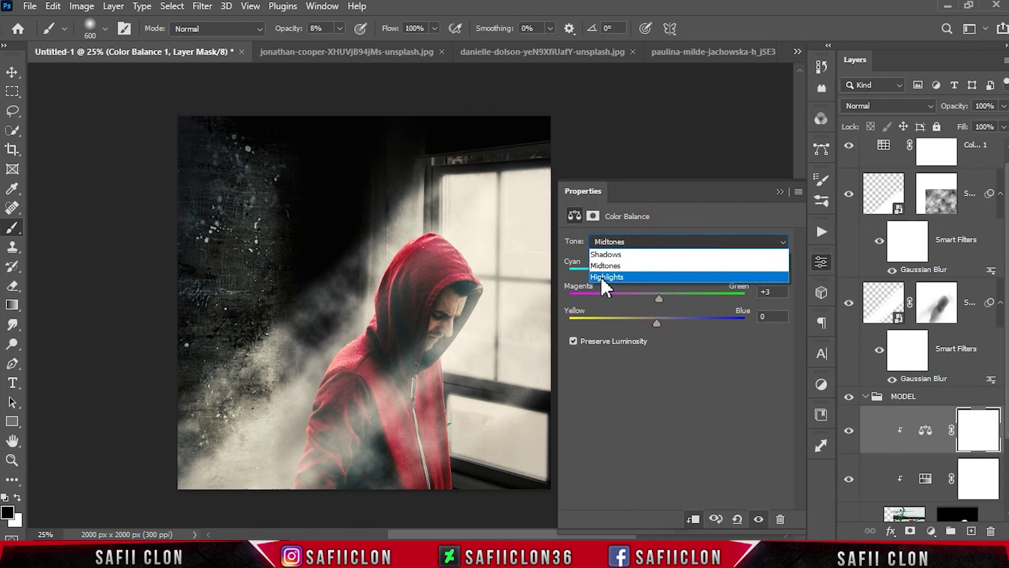
click(614, 277)
drag(657, 274, 654, 273)
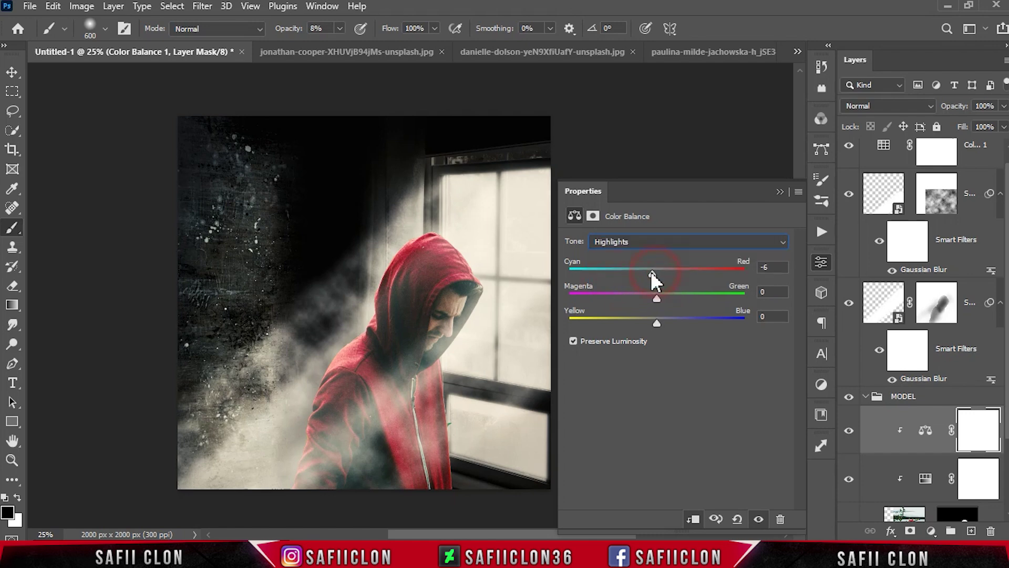
drag(657, 323, 655, 323)
click(779, 192)
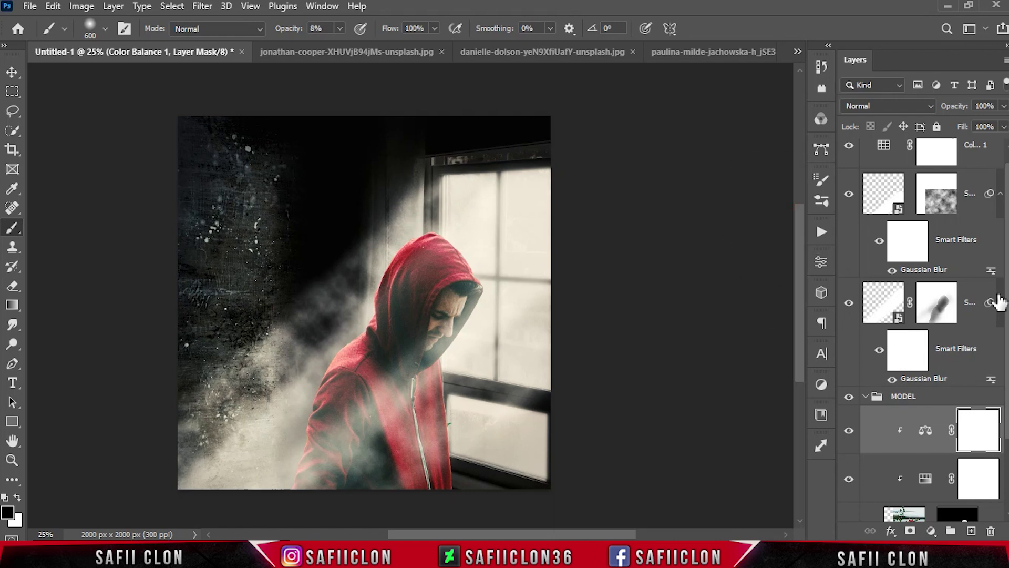
scroll(926, 315, down, 3)
scroll(925, 315, down, 1)
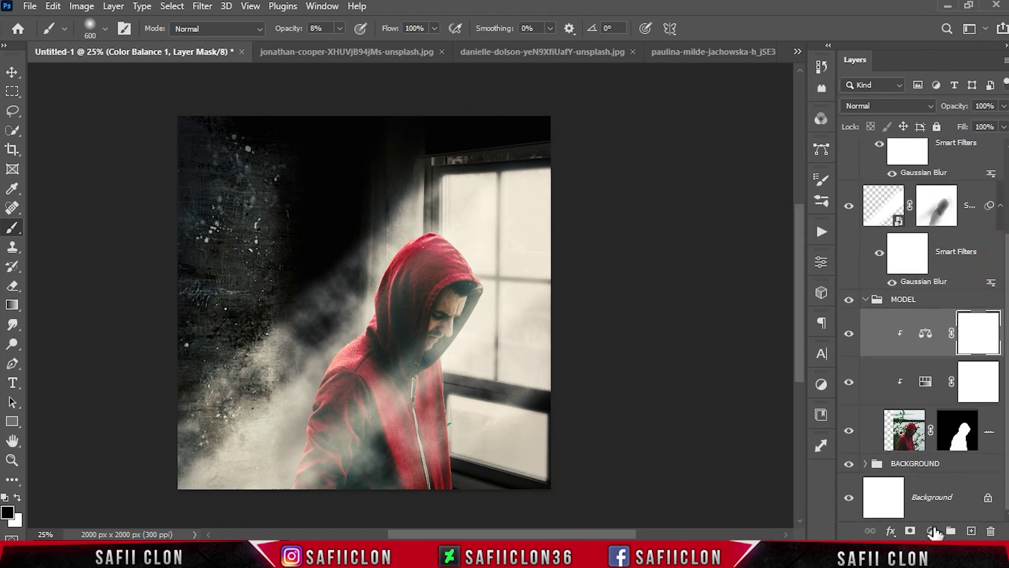
Step: Add a Vibrance layer clipped to the model at Vibrance -20 and Saturation -6, comparing it off and on
click(931, 531)
click(870, 368)
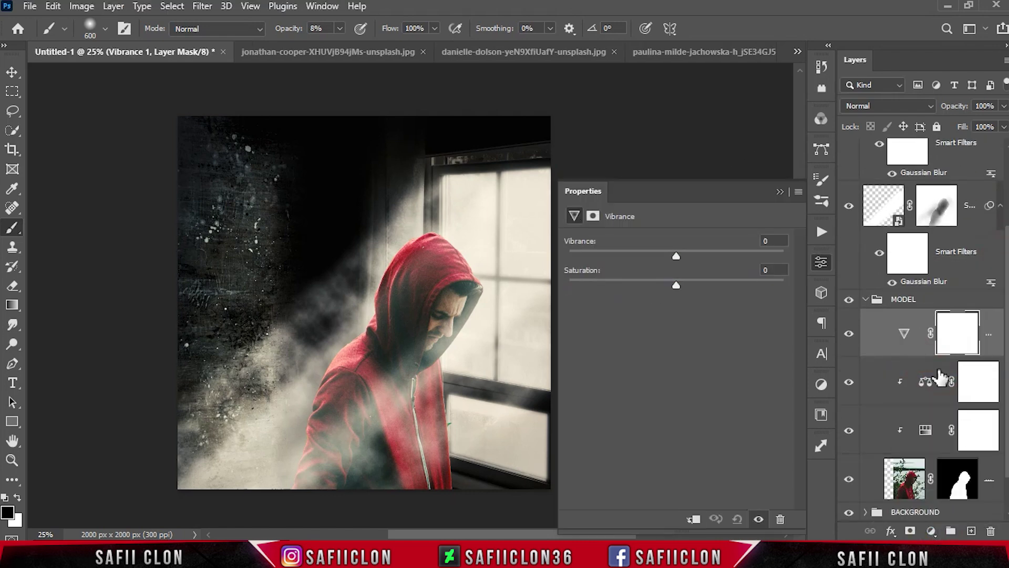
click(694, 519)
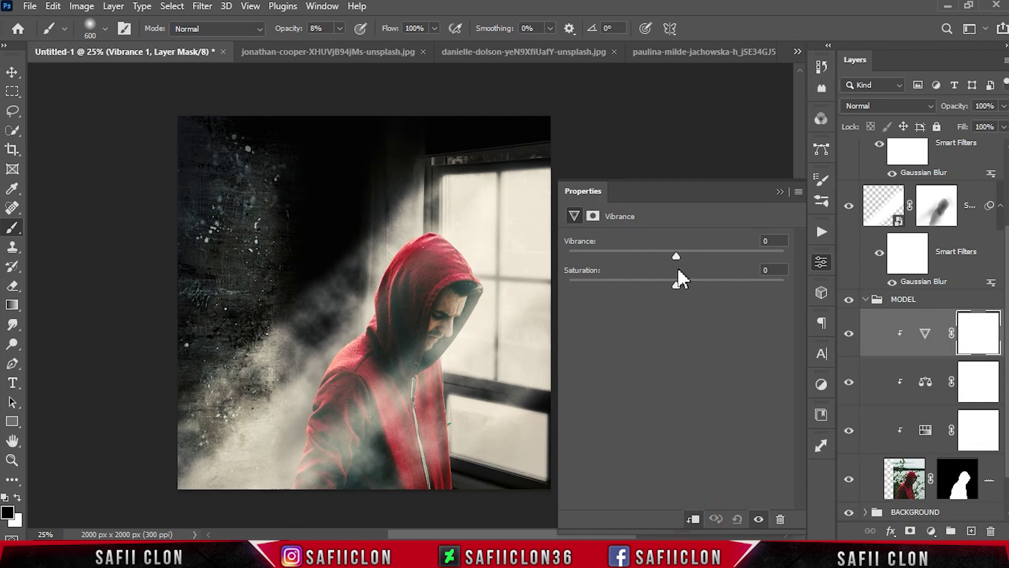
mouse_move(669, 257)
mouse_down()
mouse_move(654, 255)
mouse_move(674, 284)
mouse_up()
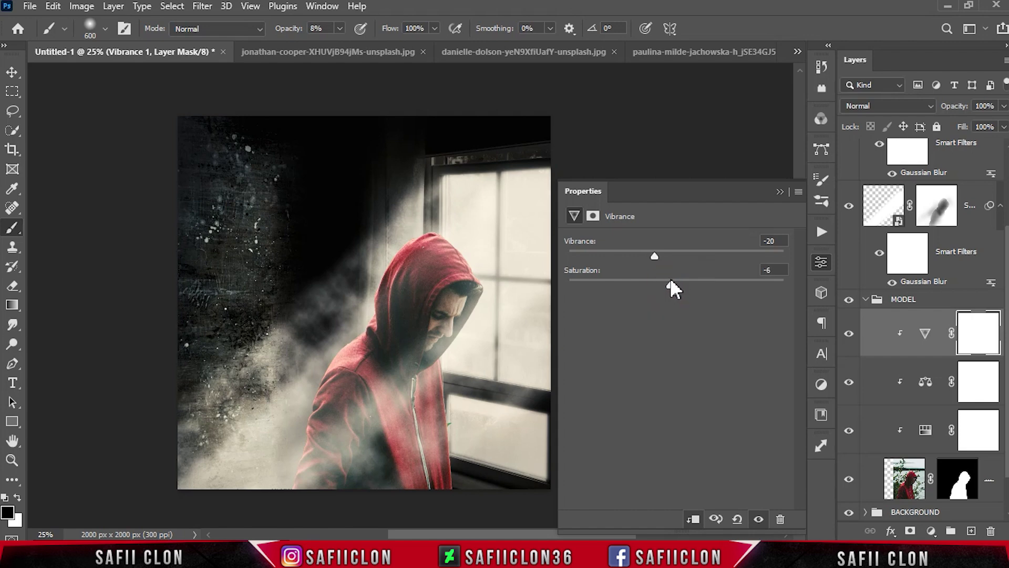
click(780, 193)
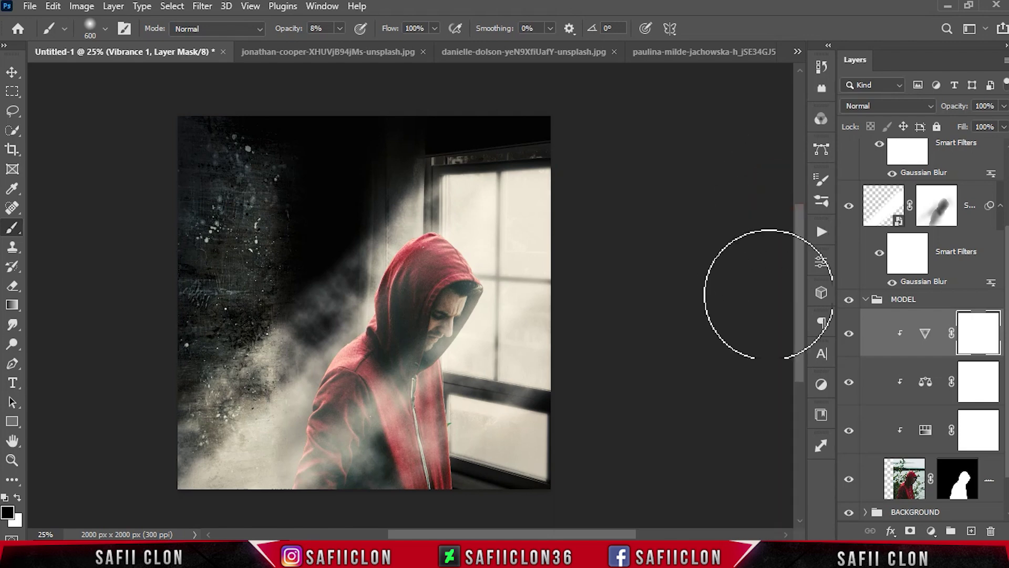
click(848, 333)
click(849, 334)
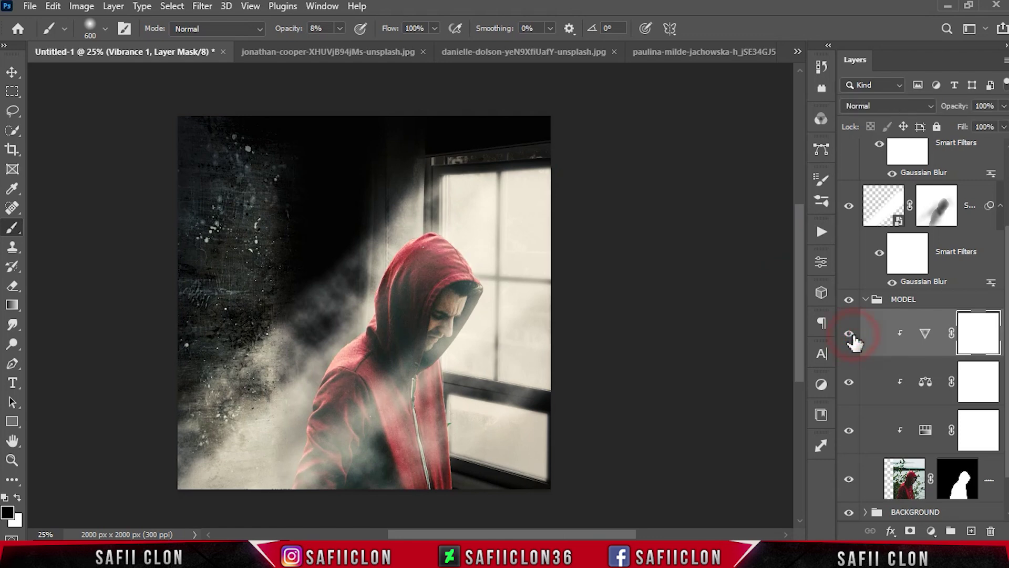
click(931, 531)
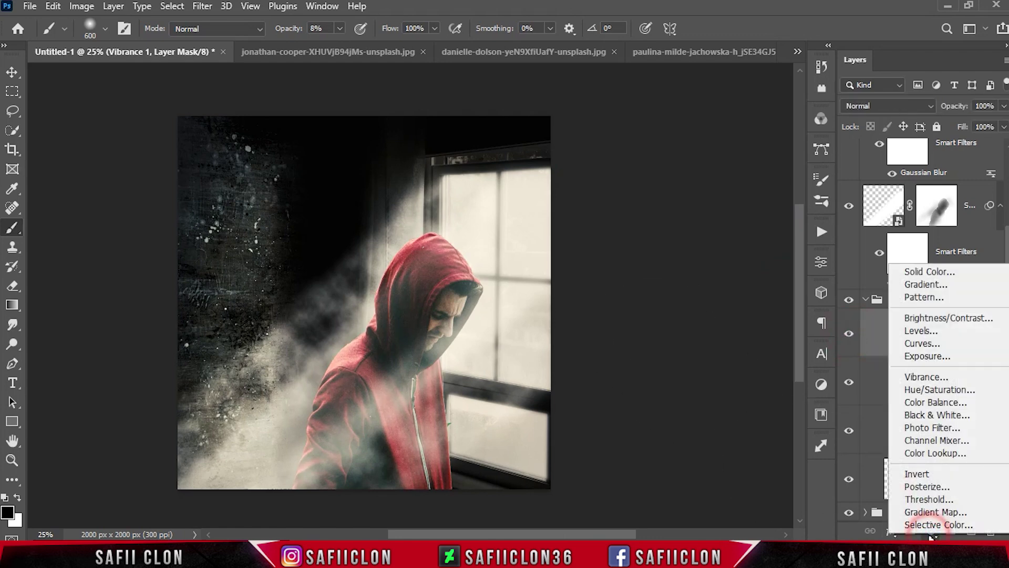
Step: Add an Exposure adjustment raised to about +1.81 and compare the boost
click(928, 356)
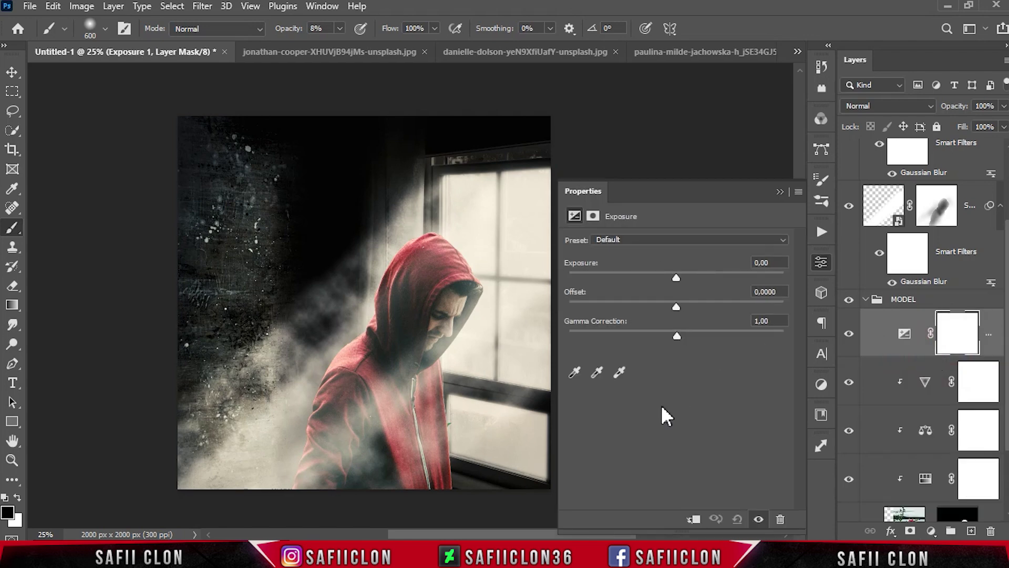
drag(677, 275, 693, 276)
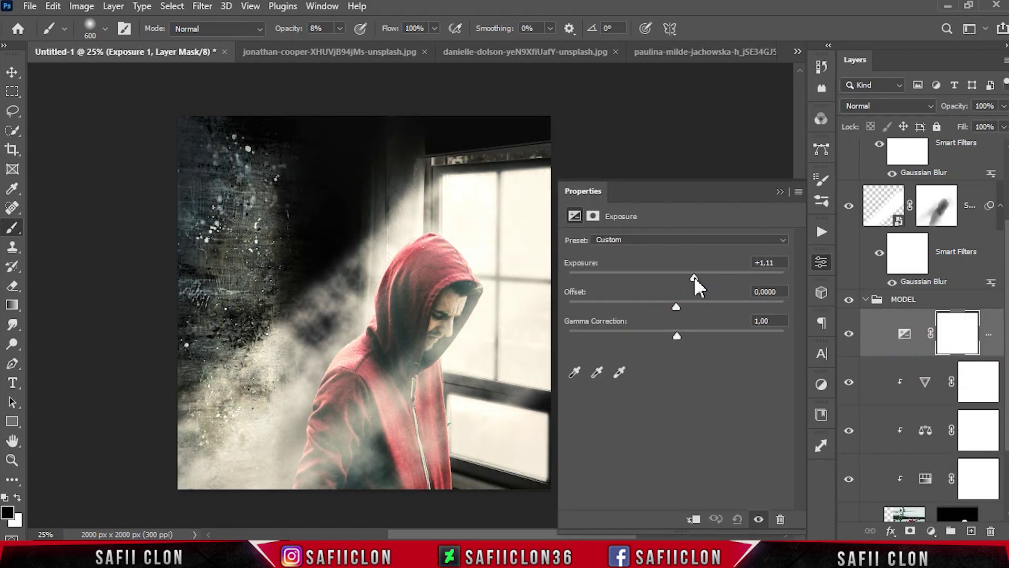
drag(695, 275, 706, 274)
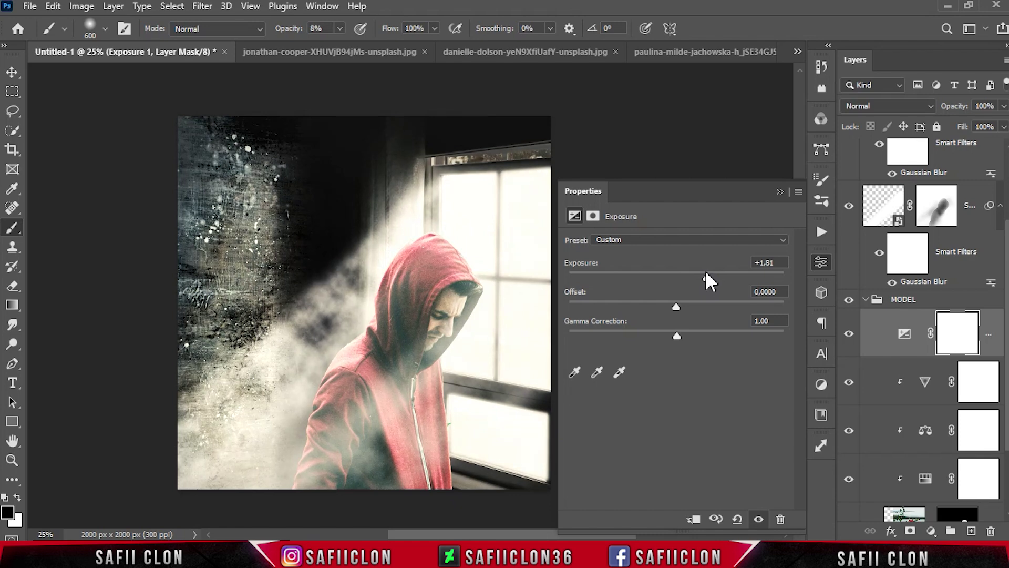
drag(676, 306, 677, 305)
click(779, 192)
click(850, 334)
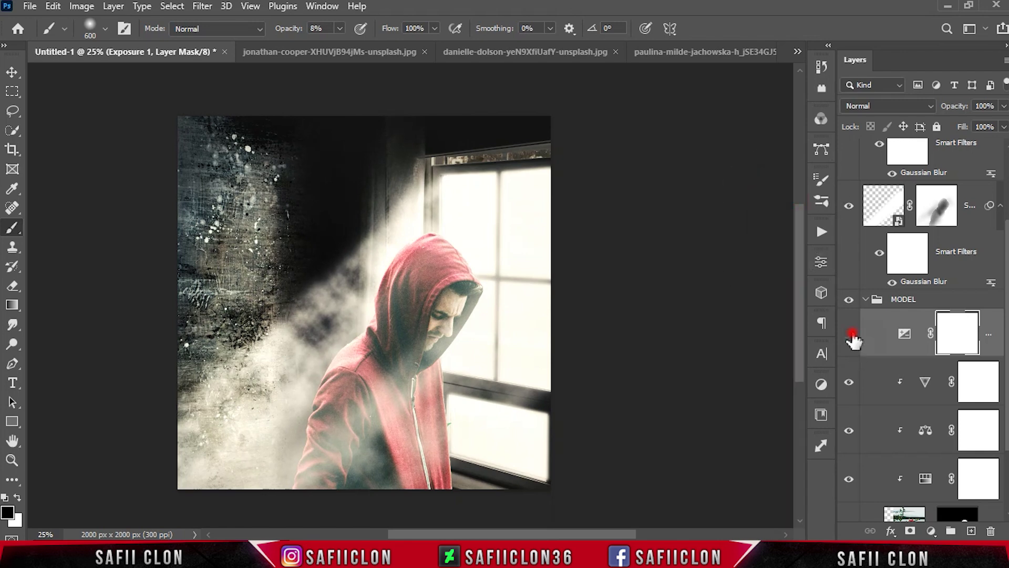
Step: Clip the Exposure layer to the model and invert its mask to hide the boost
right_click(885, 323)
click(725, 284)
click(975, 332)
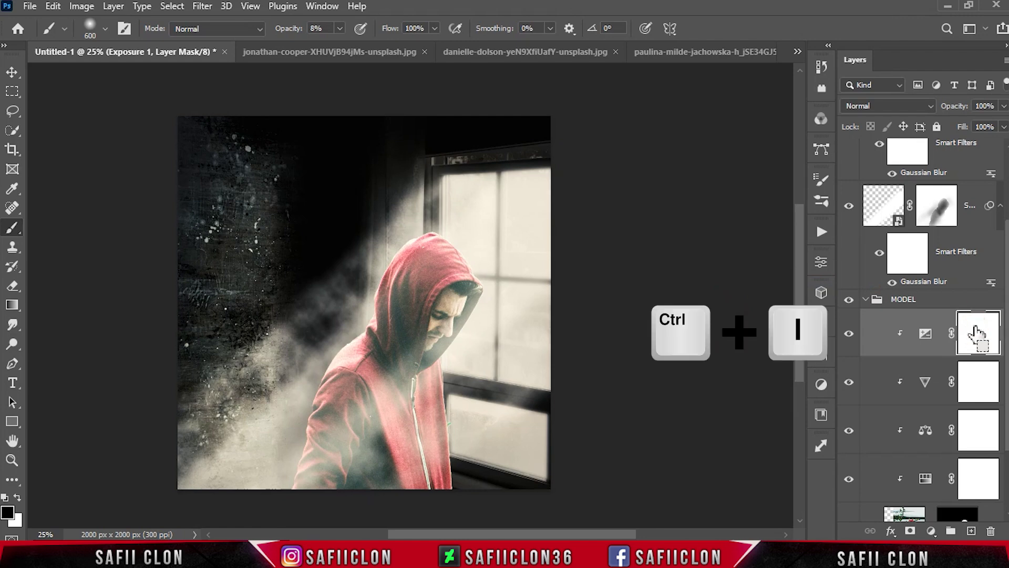
key(ctrl+i)
Step: Set up a Soft Round brush at about 108 px and adjust its opacity
right_click(12, 228)
click(63, 225)
click(105, 29)
click(137, 223)
drag(165, 73, 122, 79)
click(106, 28)
click(340, 28)
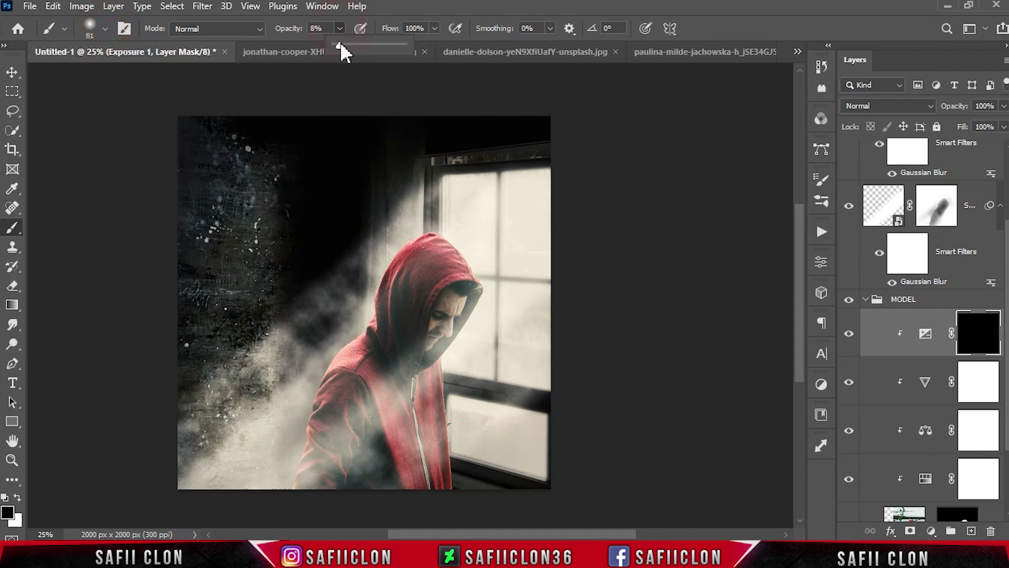
Step: Paint white on the Exposure mask to bring the boost back over the hood edge and zipper
key(x)
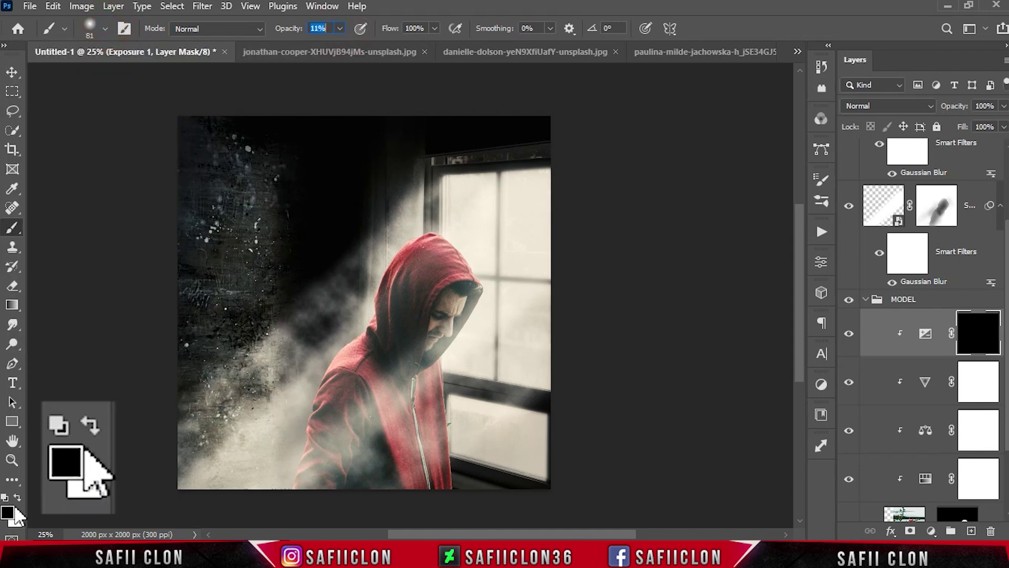
key(ctrl+plus)
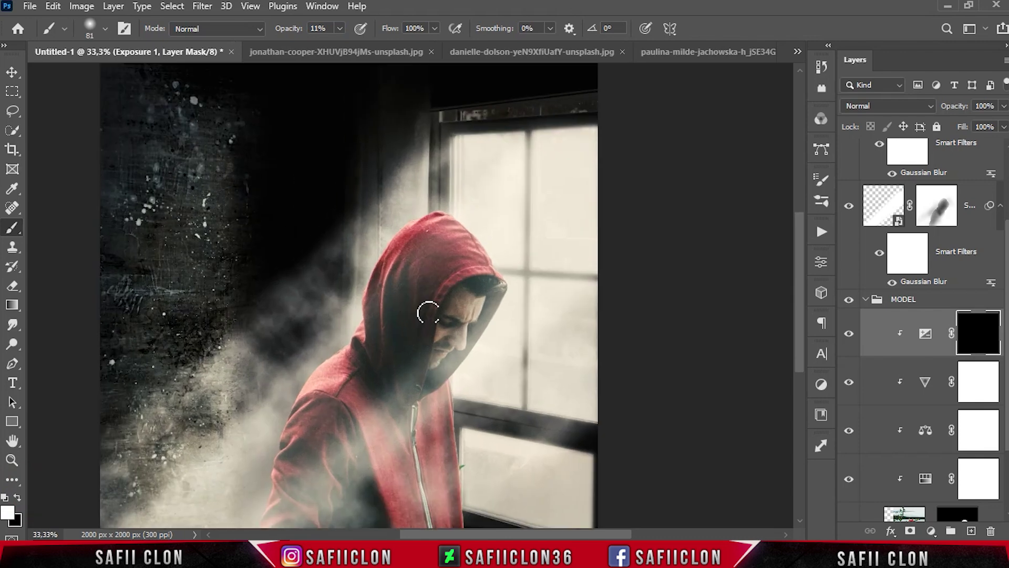
key(bracketright)
mouse_move(486, 260)
mouse_down()
mouse_move(472, 256)
mouse_move(513, 263)
mouse_up()
scroll(513, 263, down, 1)
key(bracketright)
key(bracketright)
scroll(491, 374, down, 1)
drag(472, 400, 471, 326)
key(bracketleft)
drag(498, 146, 486, 133)
drag(270, 361, 263, 405)
key(bracketleft)
key(bracketleft)
key(bracketleft)
Step: Compare the exposure boost off and on, then add a Brightness/Contrast adjustment
click(849, 334)
click(848, 334)
click(849, 337)
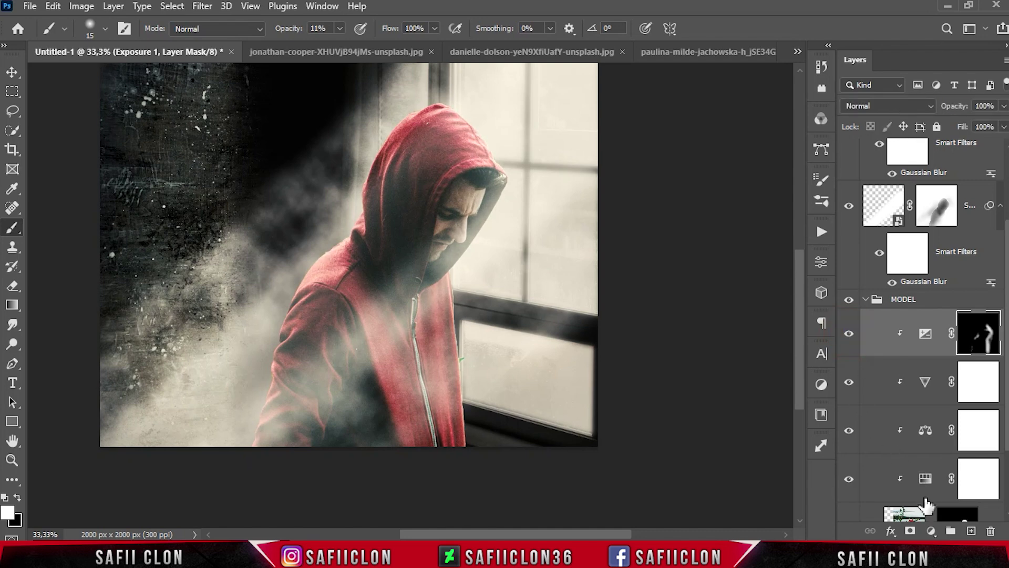
click(931, 531)
click(944, 320)
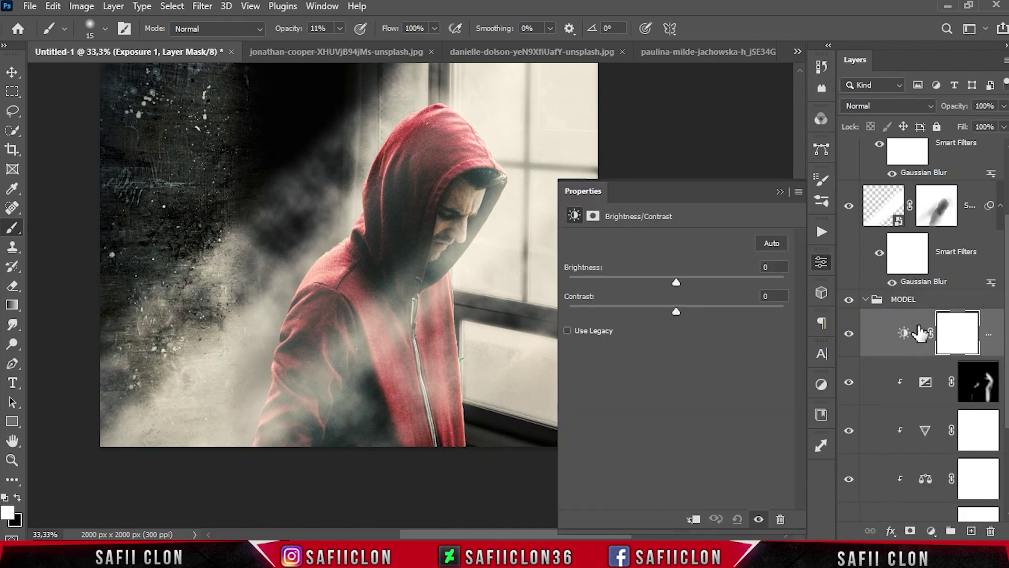
Step: Clip Brightness/Contrast to the model at brightness -119, contrast 10, and move it below Exposure
click(694, 519)
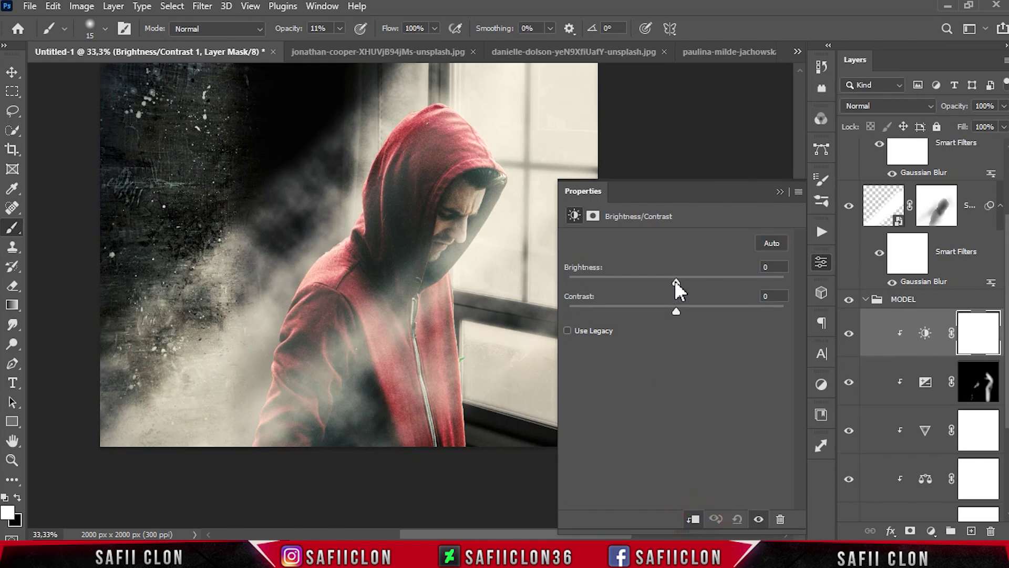
drag(675, 281, 591, 284)
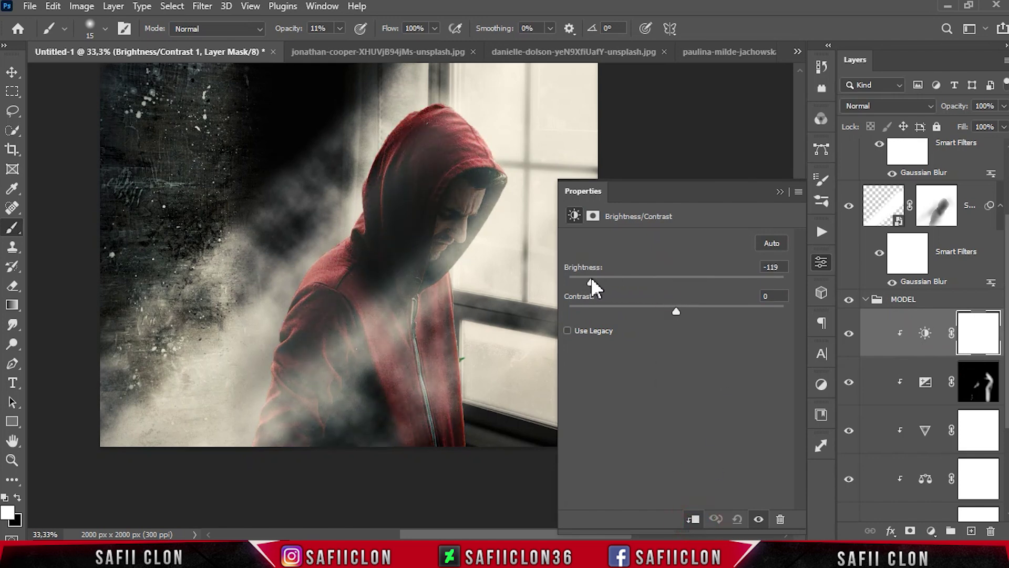
drag(675, 311, 695, 311)
click(780, 192)
click(849, 333)
drag(904, 342, 877, 400)
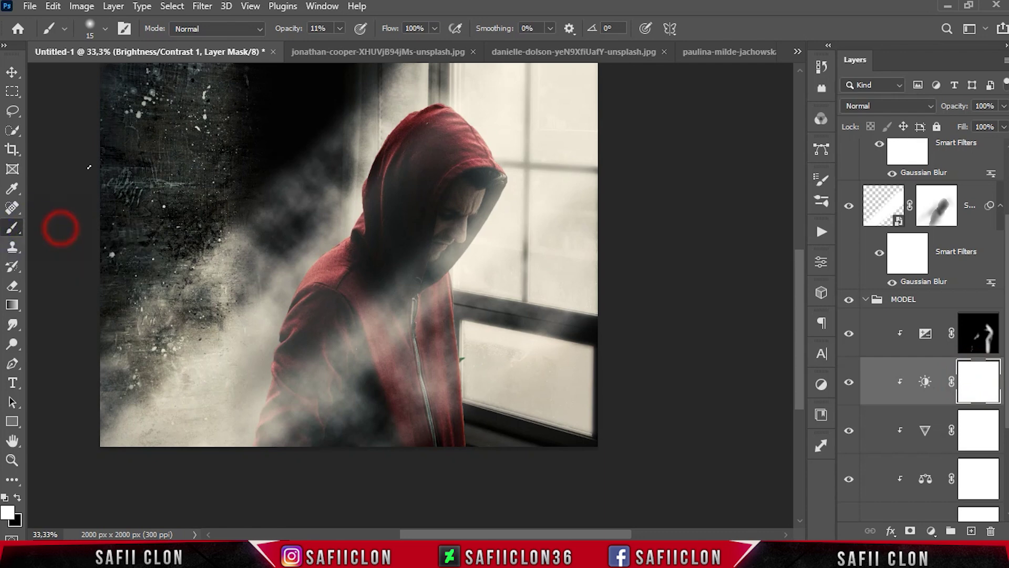
Step: Choose a Soft Round brush at about 94 px with black as the paint colour
click(105, 28)
click(107, 223)
drag(89, 78, 122, 78)
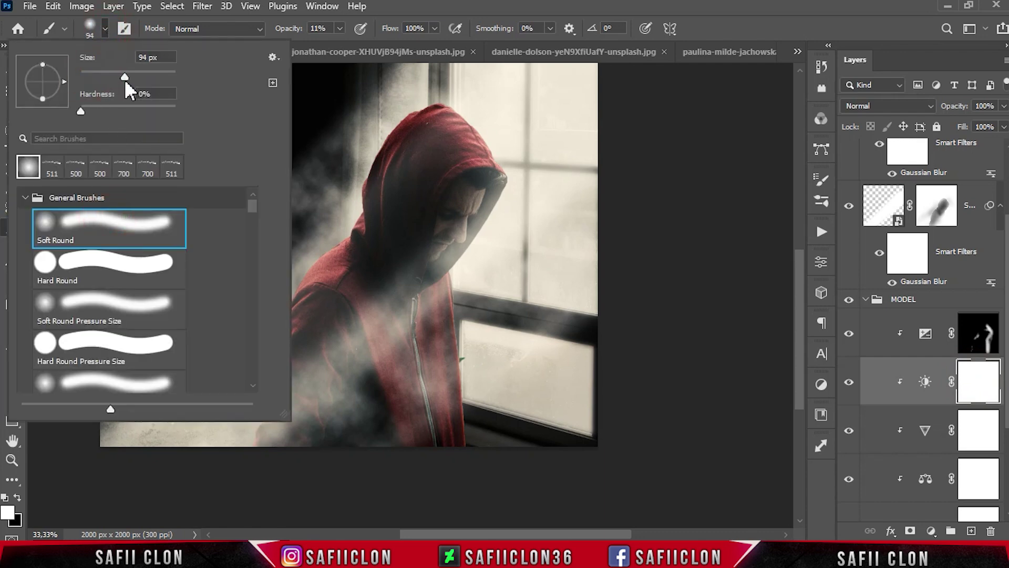
click(105, 30)
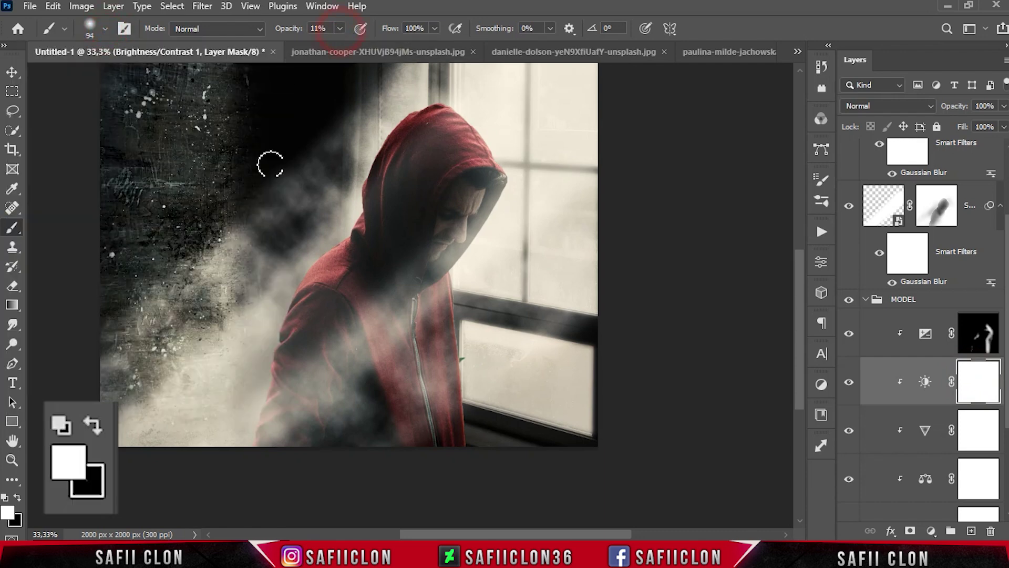
click(18, 498)
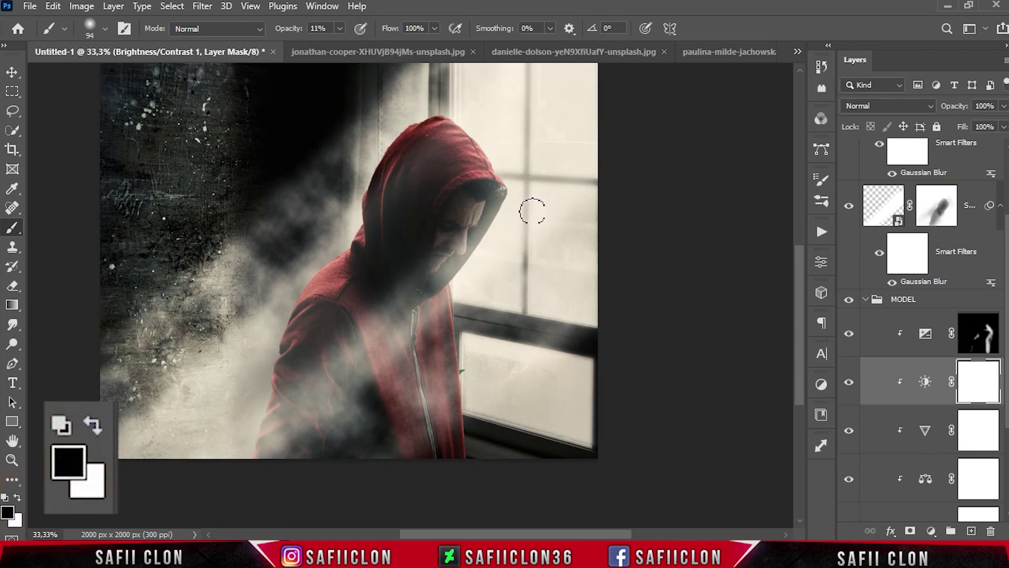
Step: Paint the darkening out along the hood edge, the body's right edge and the smoke
key(bracketright)
key(bracketright)
key(bracketright)
mouse_move(486, 142)
mouse_down()
mouse_move(518, 169)
mouse_move(480, 101)
mouse_move(518, 214)
mouse_move(527, 192)
mouse_up()
key(bracketleft)
key(bracketleft)
key(bracketleft)
mouse_move(480, 329)
mouse_down()
mouse_move(453, 295)
mouse_move(470, 415)
mouse_up()
key(bracketright)
mouse_move(461, 379)
mouse_down()
mouse_move(334, 234)
mouse_move(255, 387)
mouse_move(401, 108)
mouse_move(342, 200)
mouse_up()
Step: Drop the brush opacity to 9%, compare the darkening off and on, and select the MODEL group
scroll(342, 200, up, 1)
key(bracketleft)
key(0)
key(9)
scroll(468, 239, up, 1)
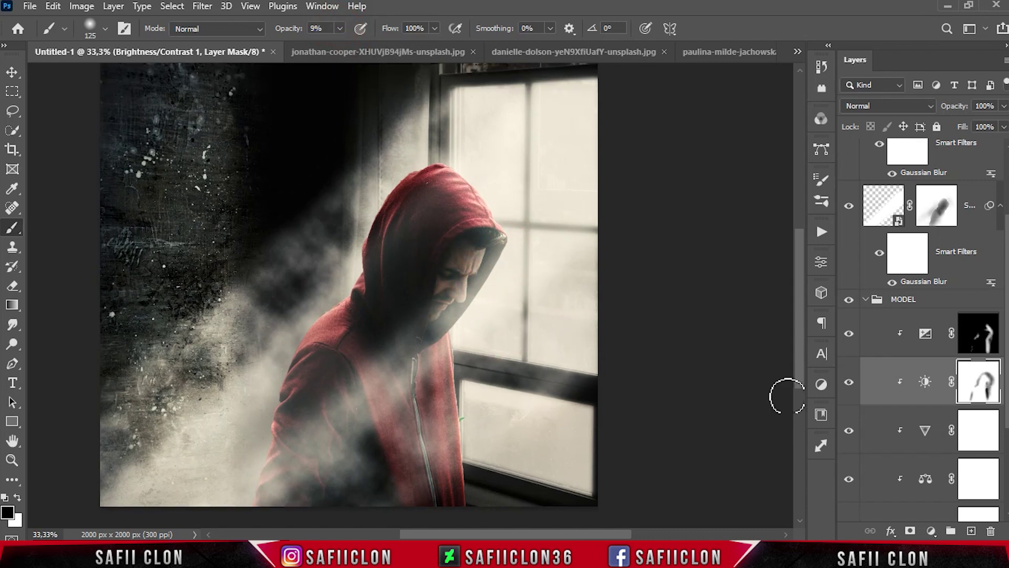
click(849, 382)
click(848, 382)
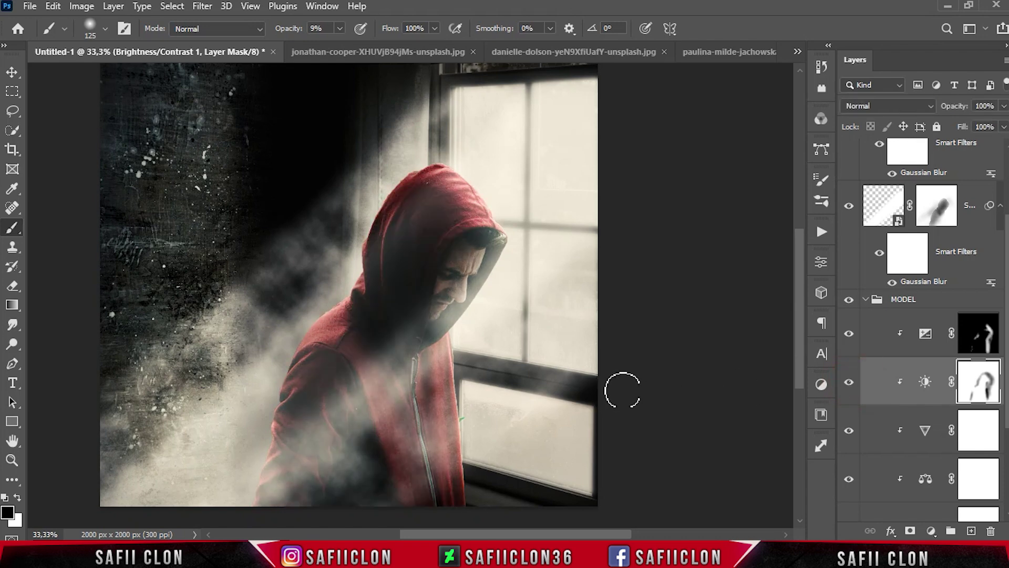
click(944, 299)
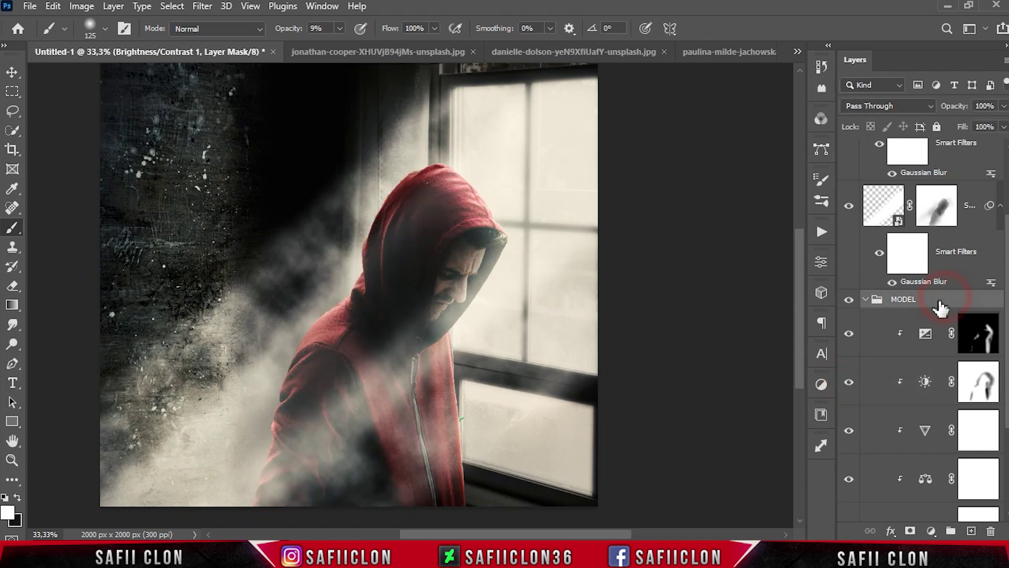
Step: Fold MODEL closed and add a Color Lookup layer above Color Lookup 1 using EdgyAmber.3DL
click(866, 299)
click(977, 173)
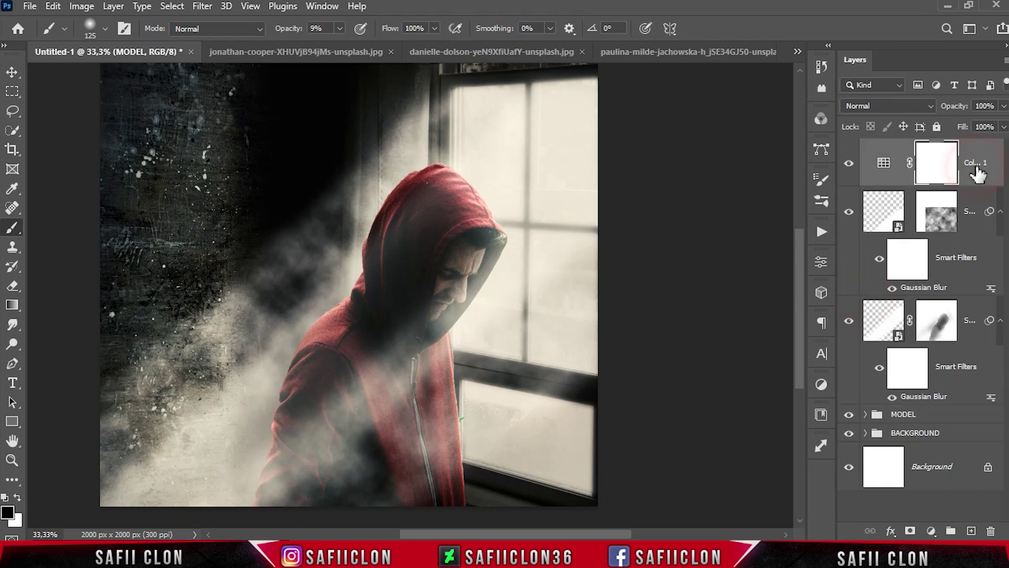
click(931, 531)
click(932, 448)
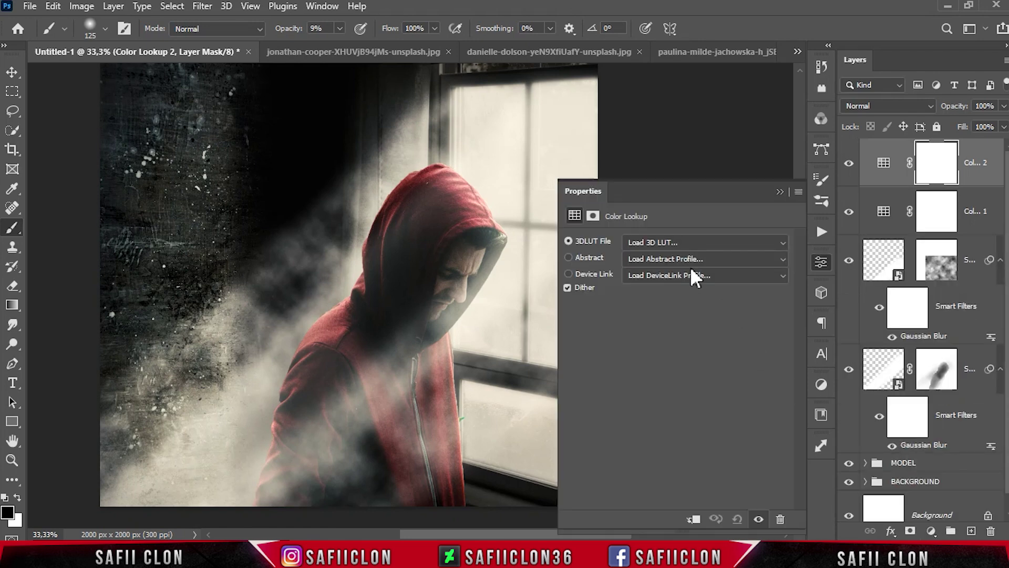
click(683, 243)
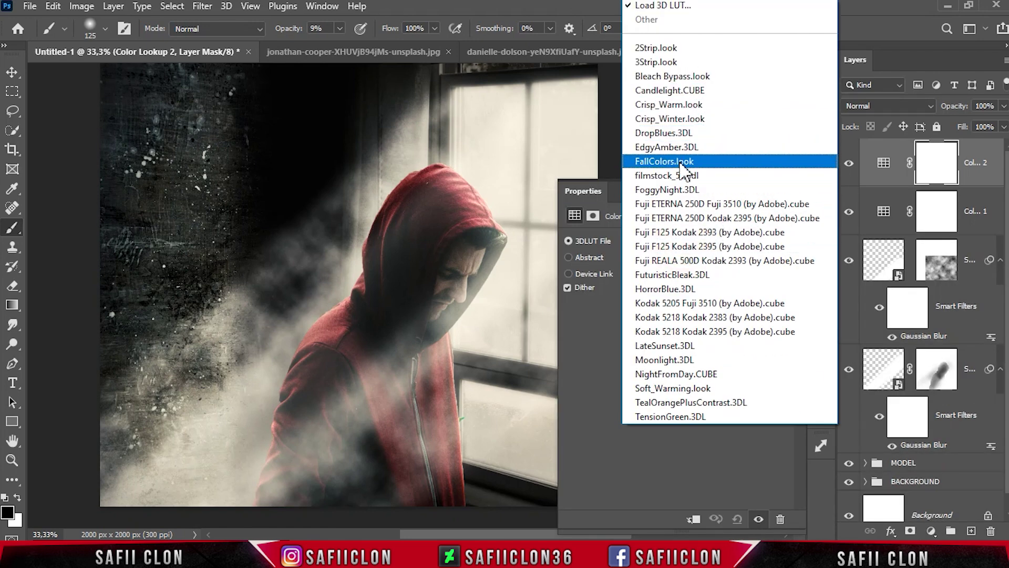
click(667, 148)
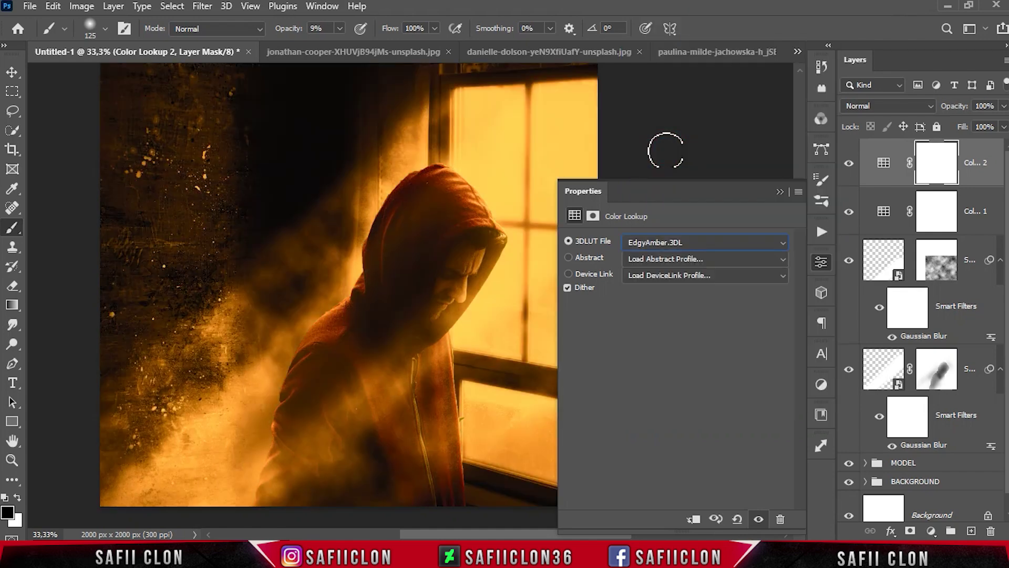
click(780, 192)
click(849, 163)
right_click(973, 154)
click(830, 20)
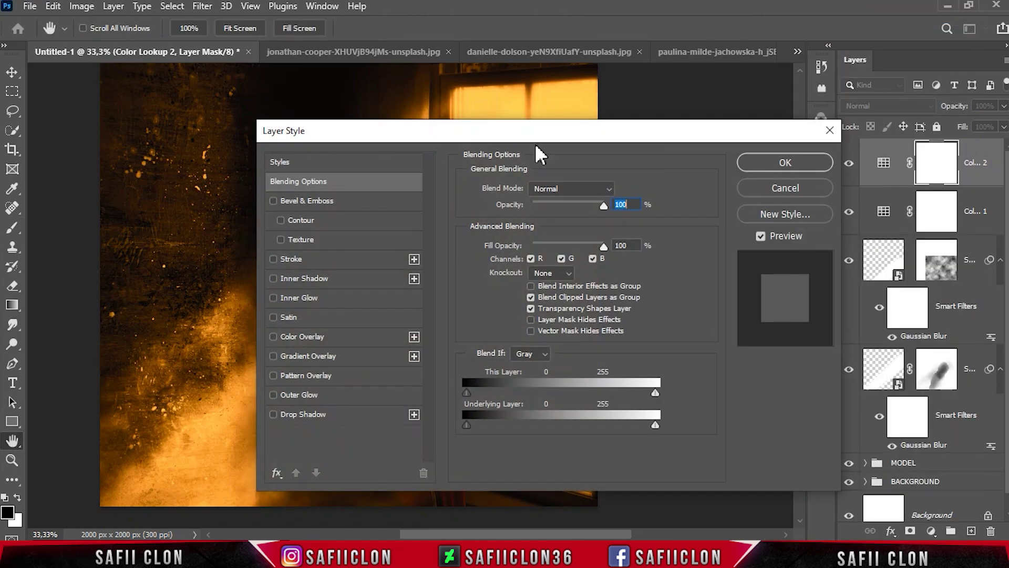
Step: Split the Blend If sliders to This Layer 0/23–193/240 and Underlying Layer 0/53–177/255
mouse_move(535, 139)
mouse_down()
mouse_move(810, 126)
mouse_move(751, 100)
mouse_up()
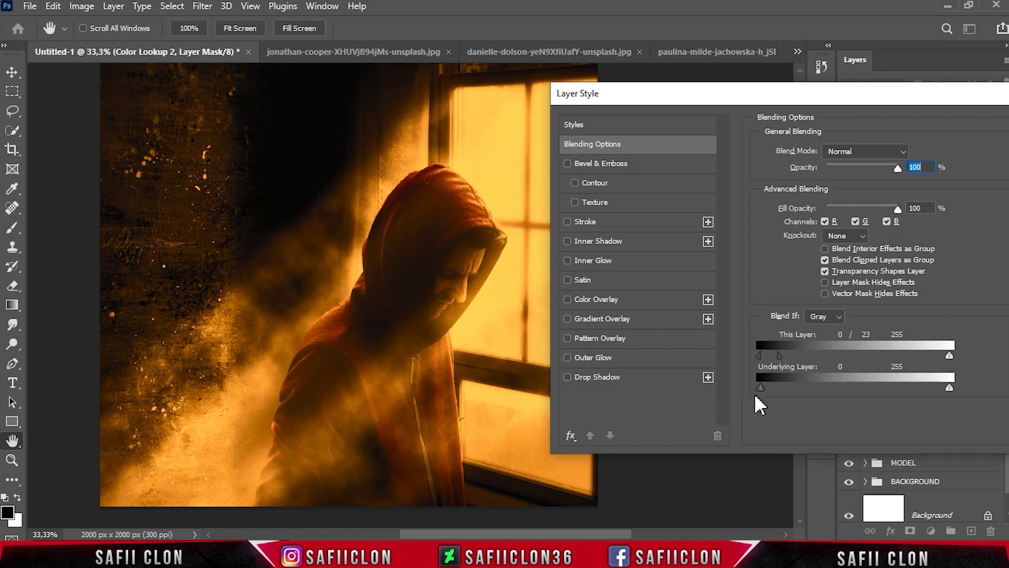
drag(761, 388, 801, 388)
drag(949, 356, 911, 356)
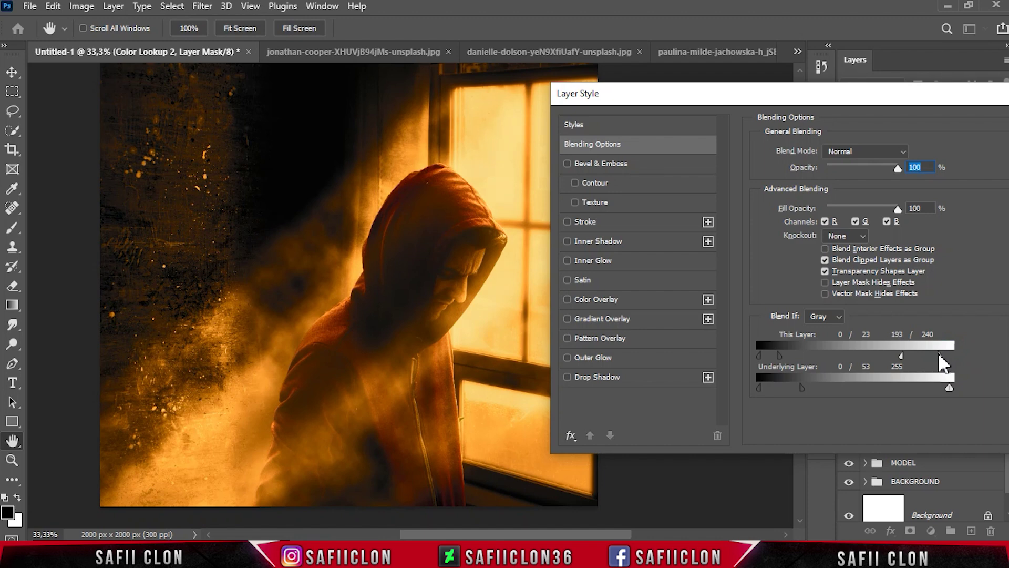
drag(949, 388, 899, 387)
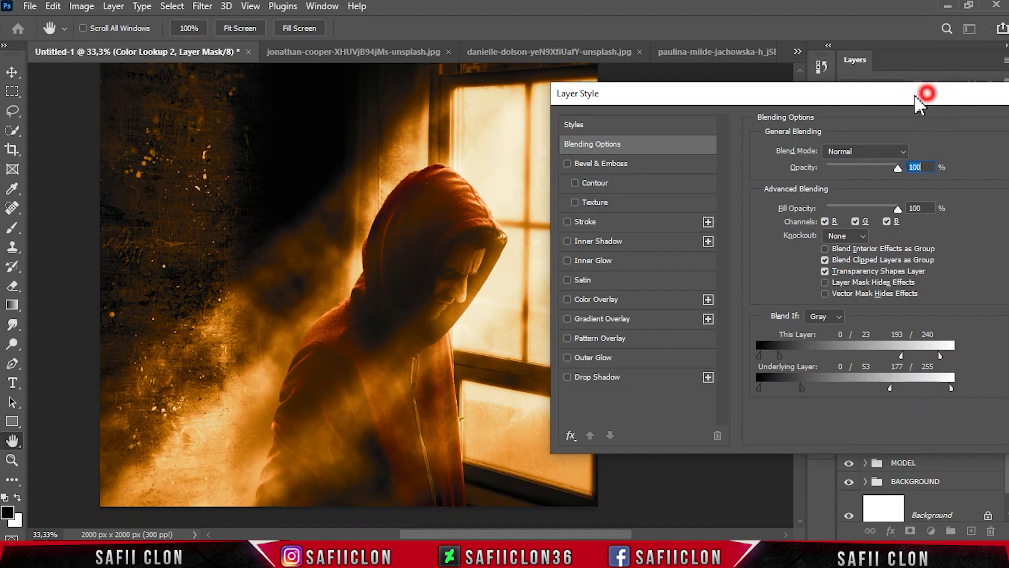
drag(915, 97, 558, 120)
click(719, 160)
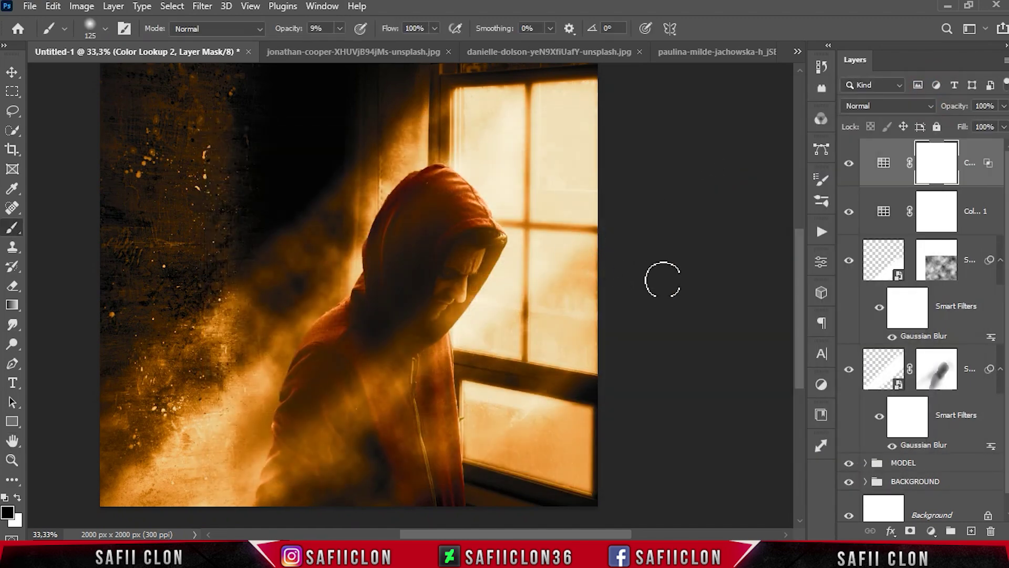
Step: Zoom out, compare the grade, and unlink the lower light beam's mask from its layer
key(ctrl+minus)
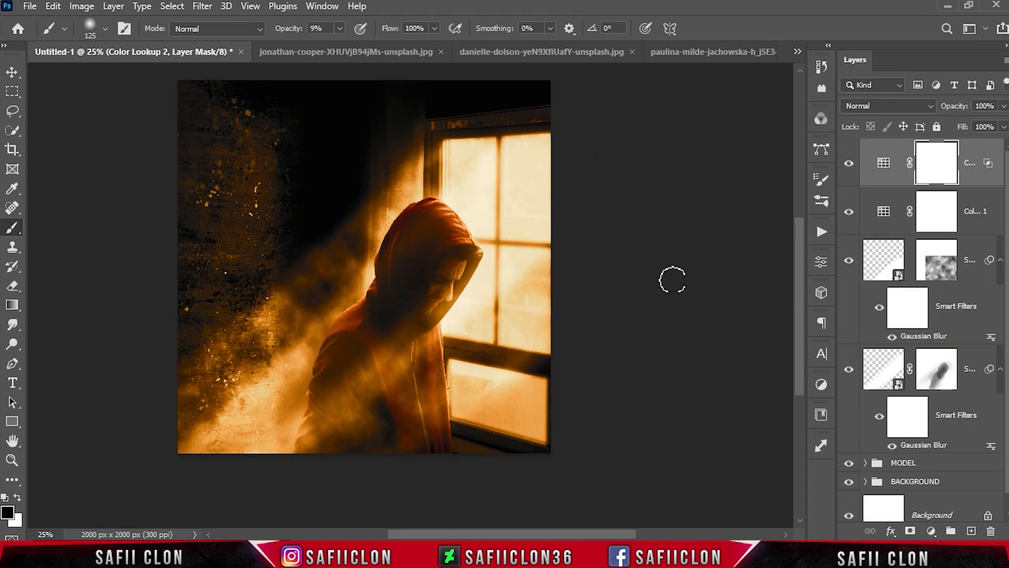
click(849, 165)
click(849, 165)
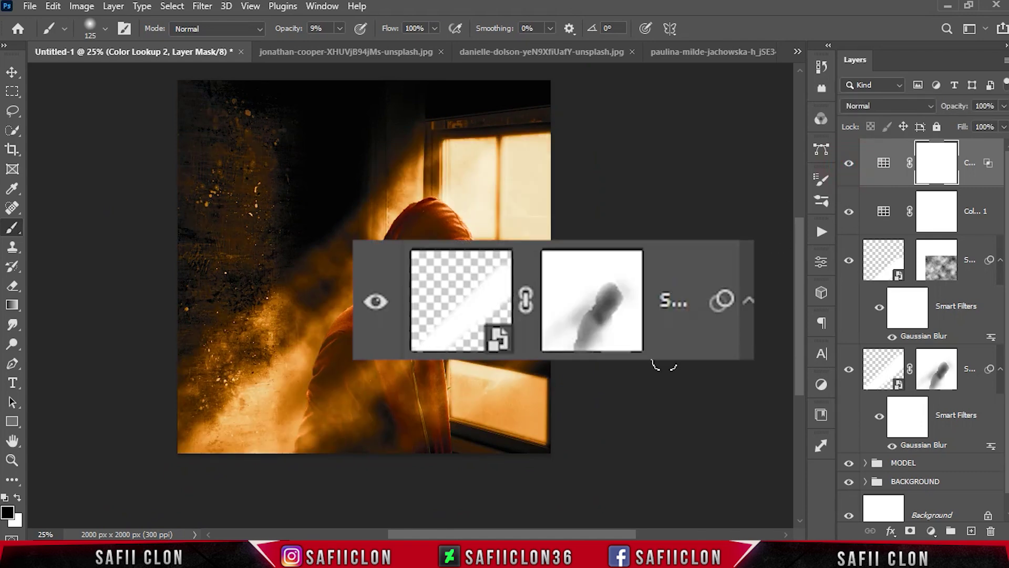
click(910, 368)
click(884, 367)
Step: Skew the lower light beam to a steeper slant and commit the transform
key(ctrl+t)
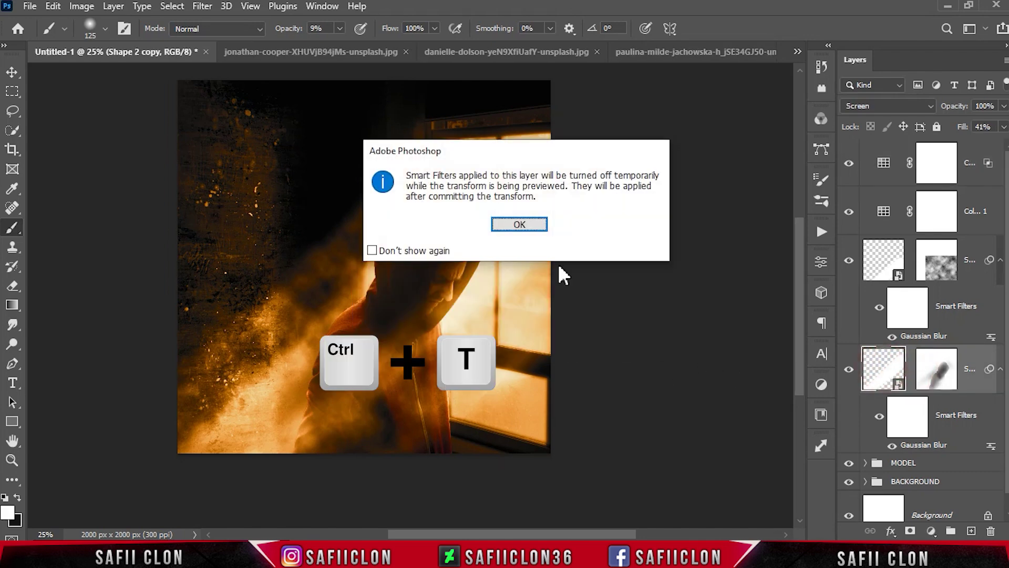
click(526, 225)
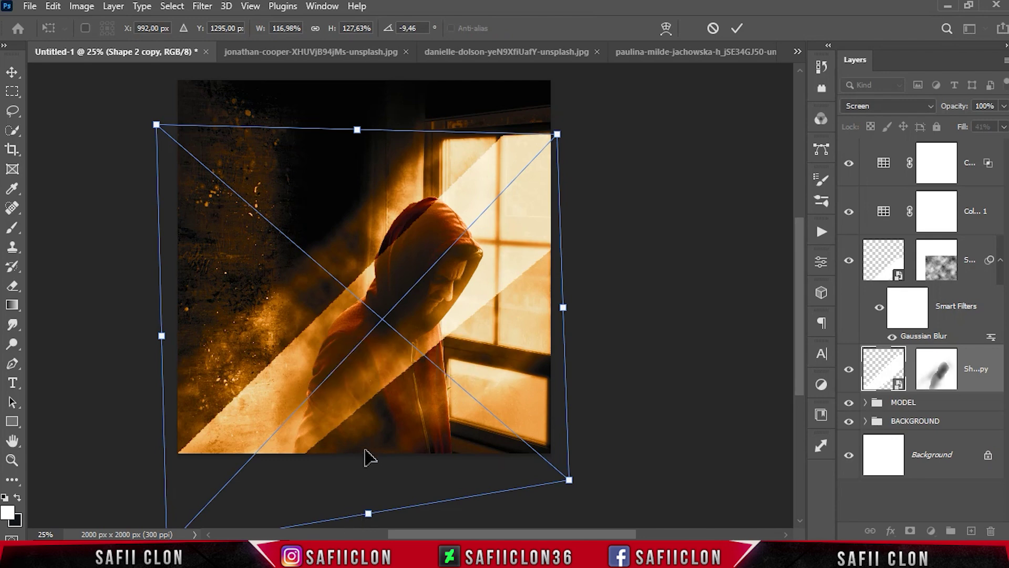
drag(160, 341, 156, 381)
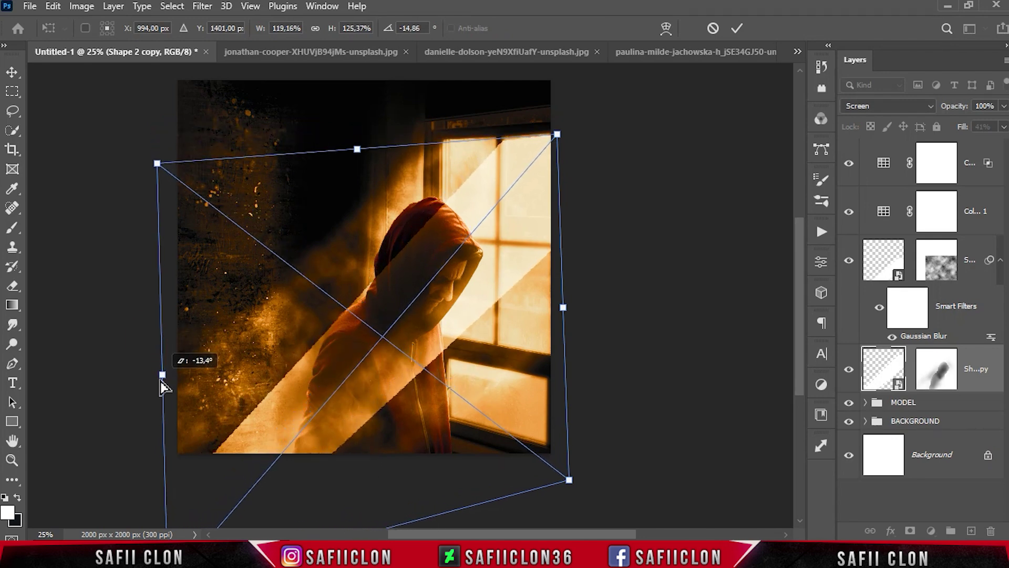
drag(355, 150, 357, 145)
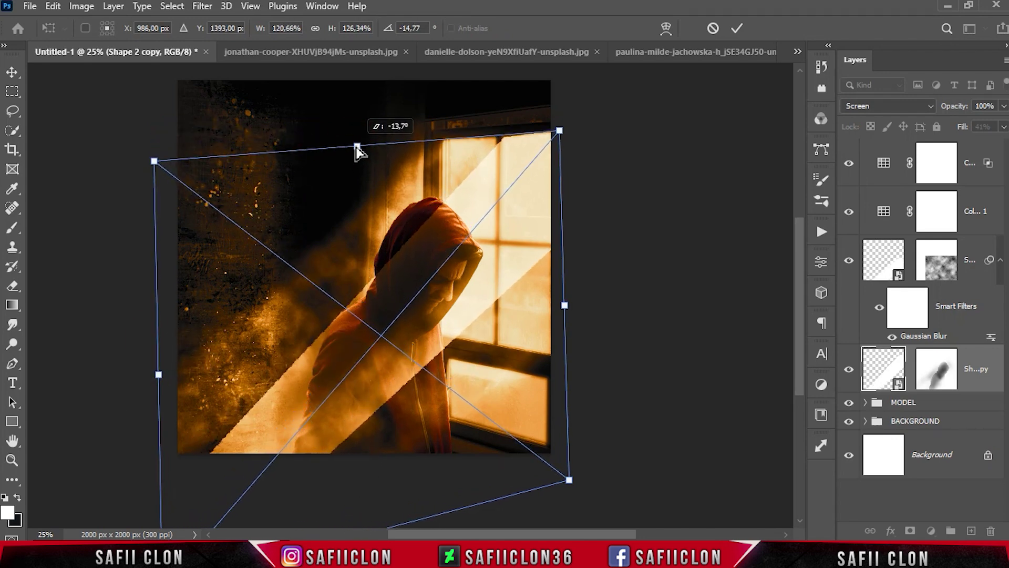
drag(159, 377, 159, 379)
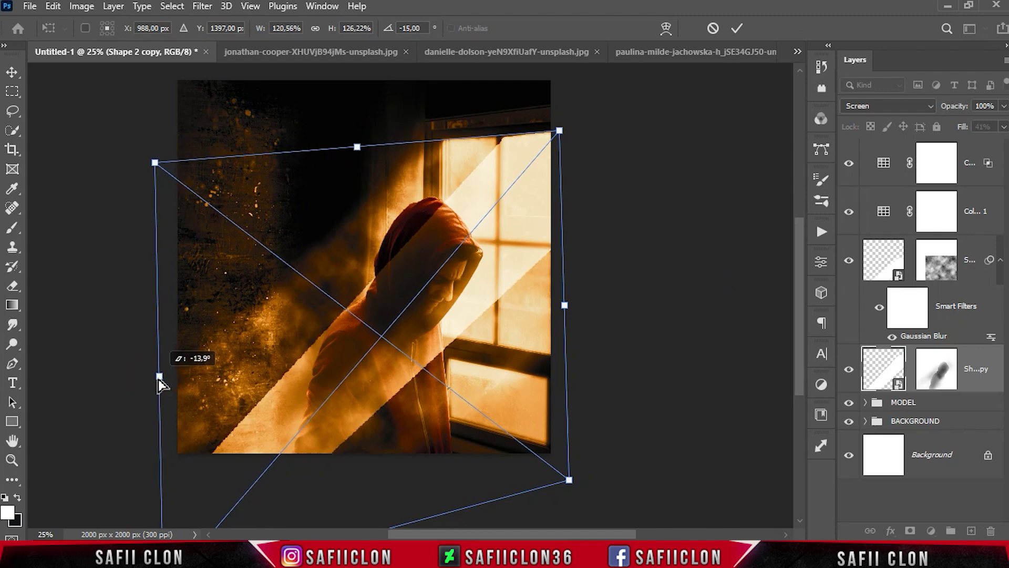
click(738, 27)
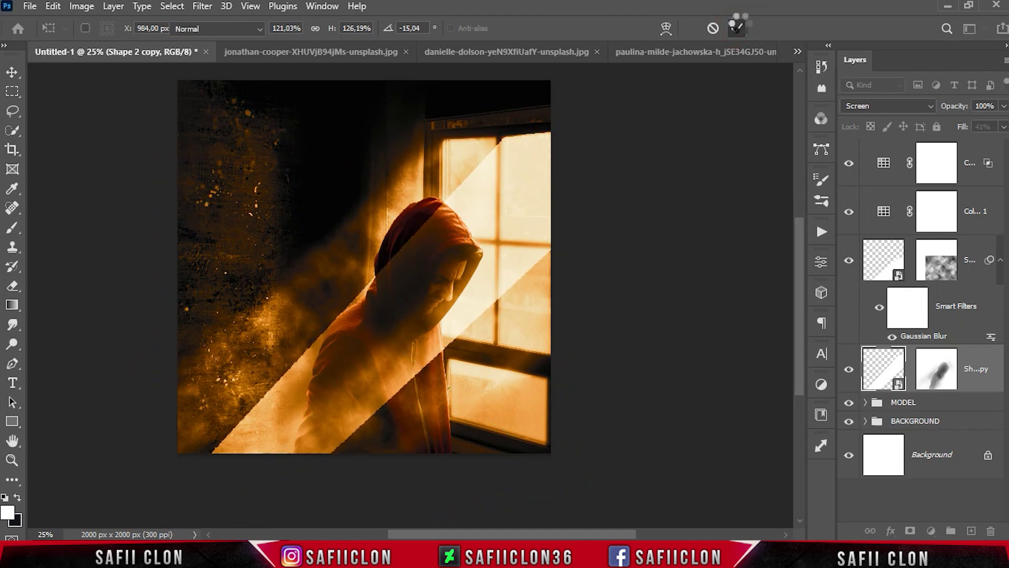
key(ctrl+f)
key(b)
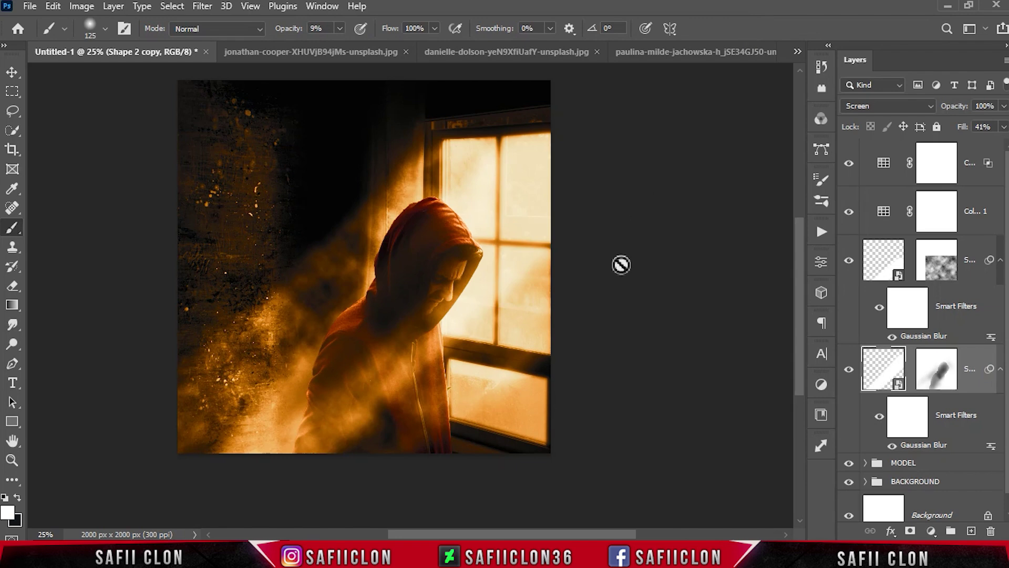
click(849, 369)
click(849, 369)
Step: Rotate and skew the upper beam to about 124% × 126% at −6.27° and commit
click(882, 271)
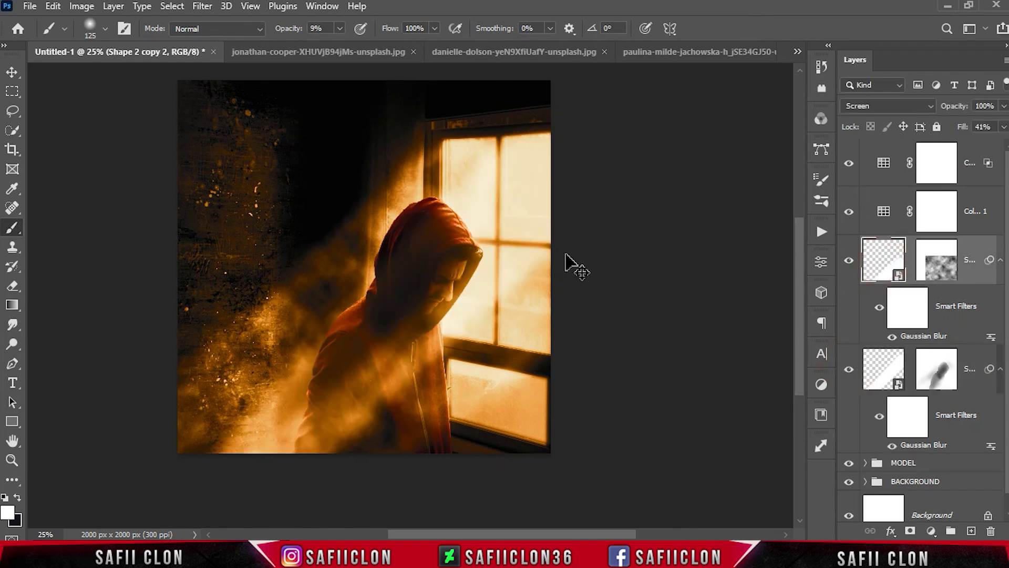
key(ctrl+t)
click(519, 224)
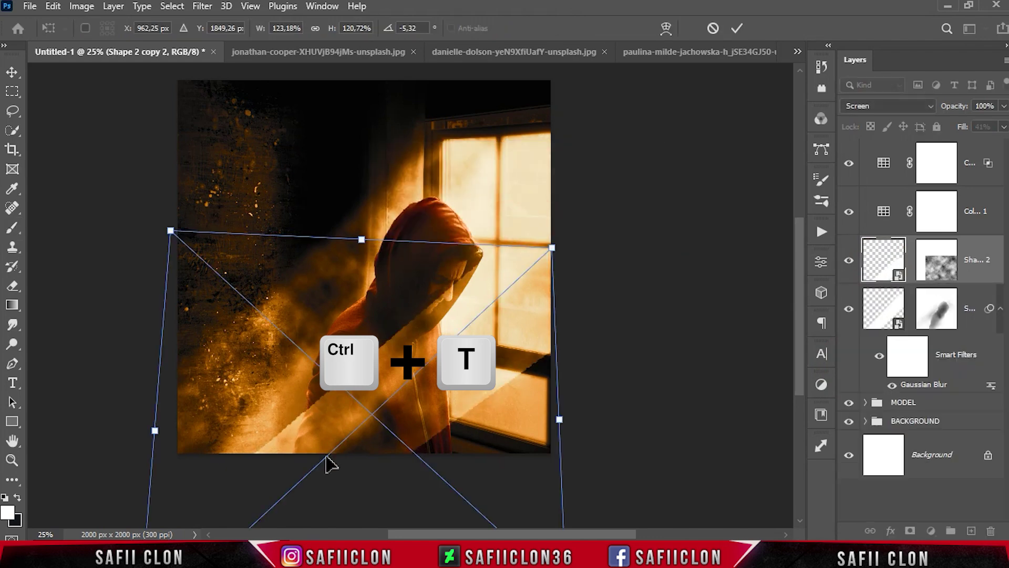
drag(158, 445, 154, 446)
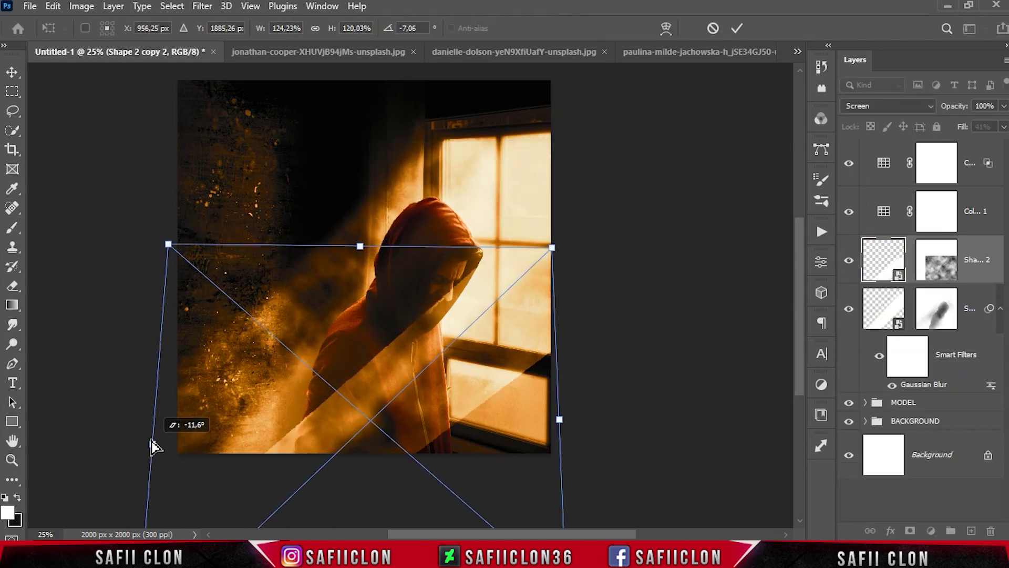
scroll(608, 342, down, 5)
drag(358, 457, 366, 465)
scroll(160, 331, up, 1)
scroll(589, 269, up, 1)
click(737, 27)
key(b)
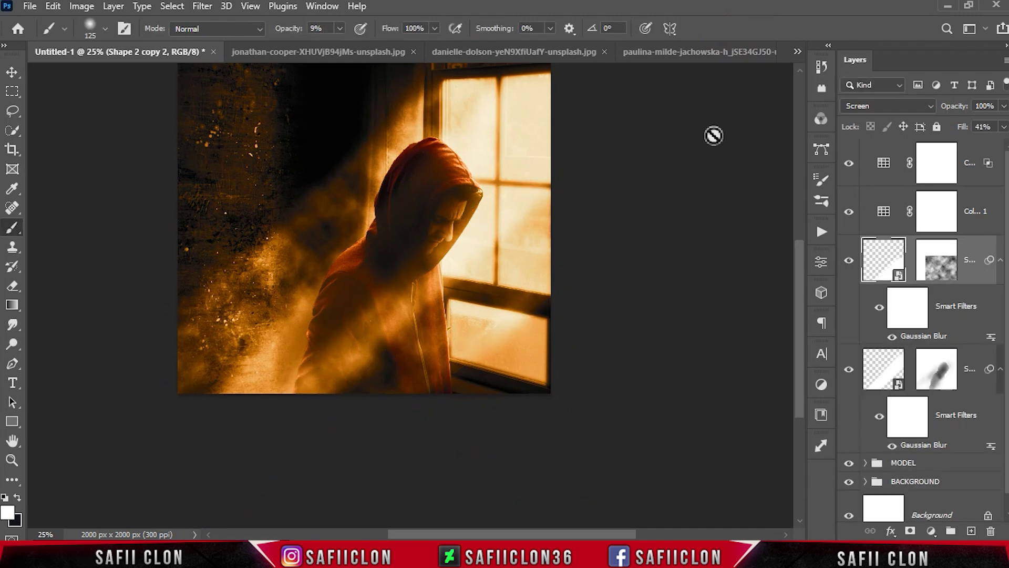
scroll(713, 135, up, 1)
scroll(675, 294, up, 1)
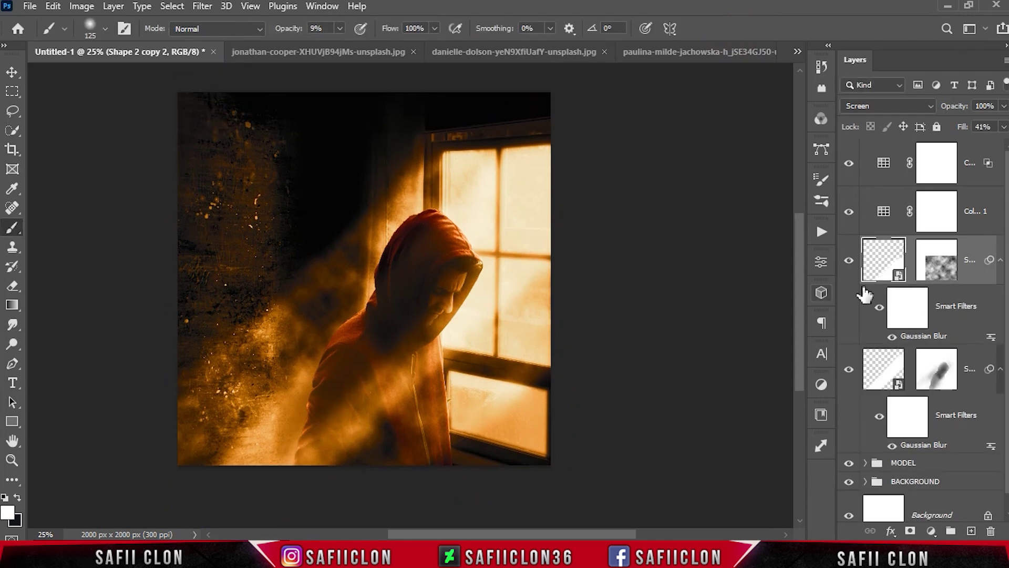
click(974, 162)
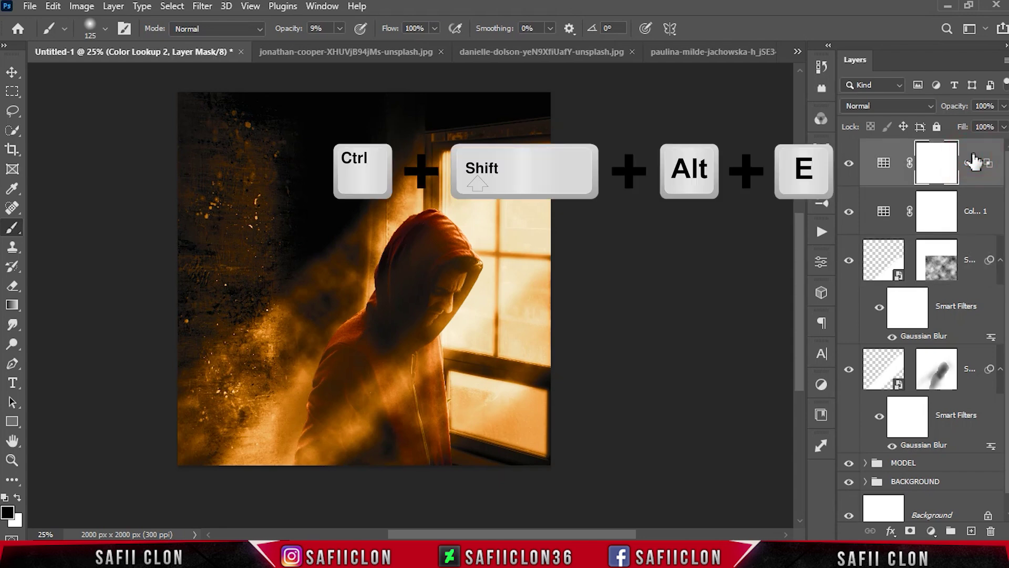
Step: Stamp all visible layers into a merged layer, convert it to a smart object, and open Camera Raw
key(ctrl+shift+alt+e)
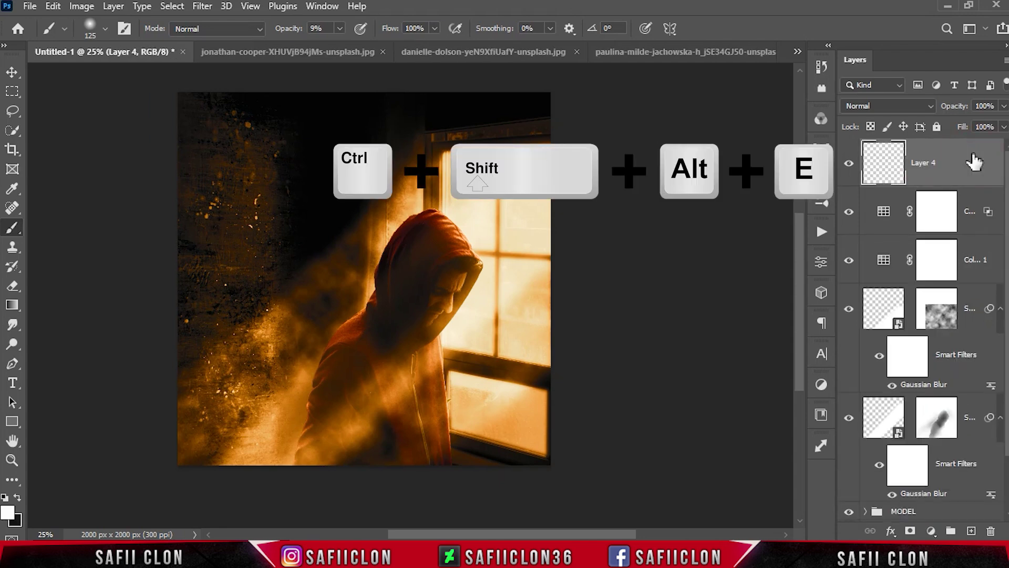
right_click(960, 160)
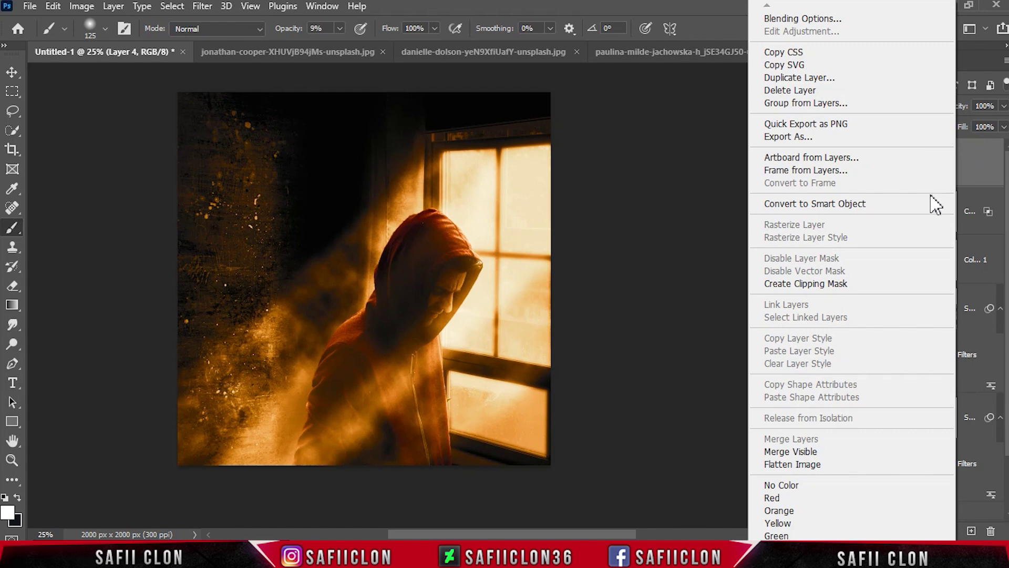
click(818, 204)
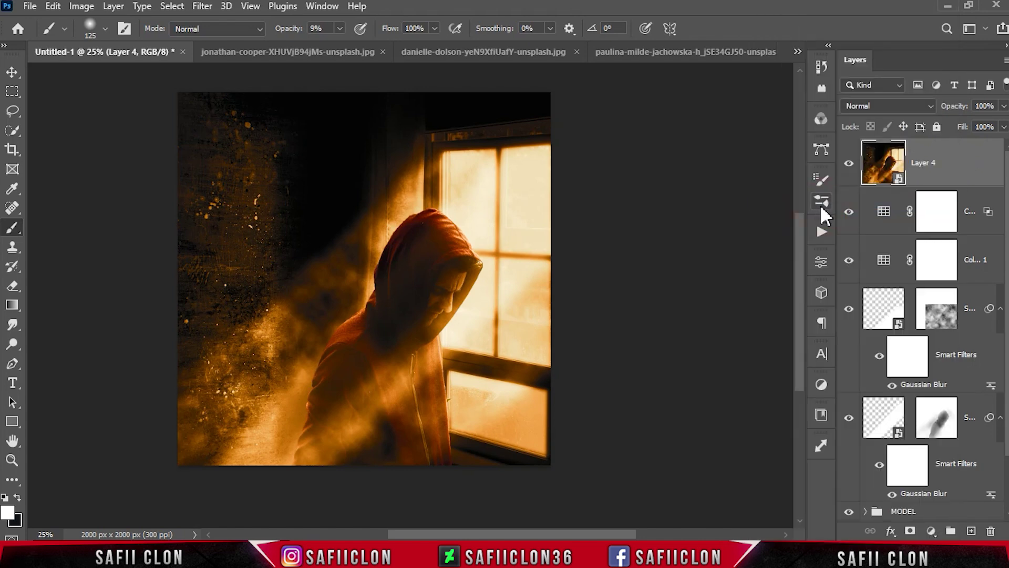
click(202, 6)
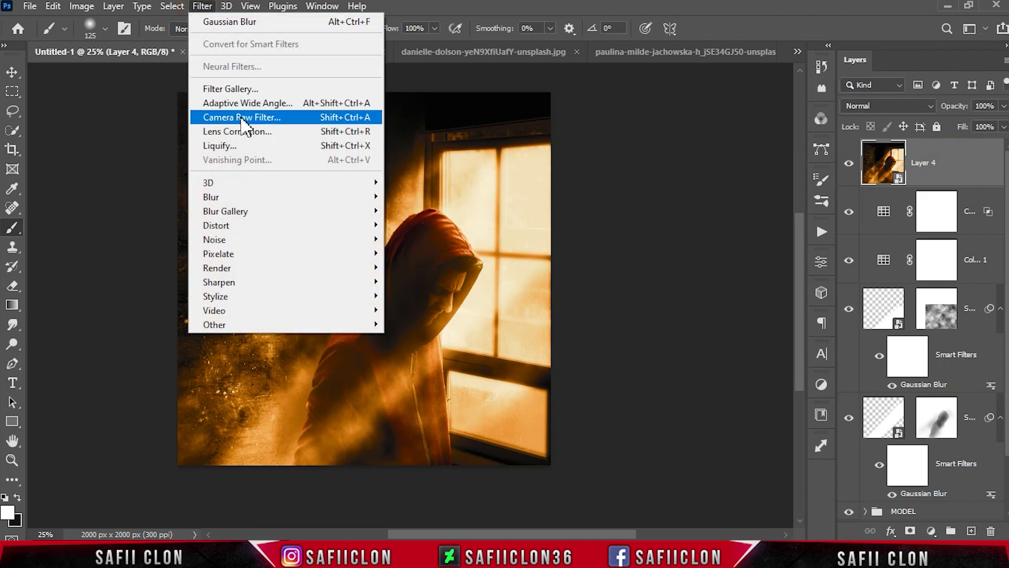
click(243, 124)
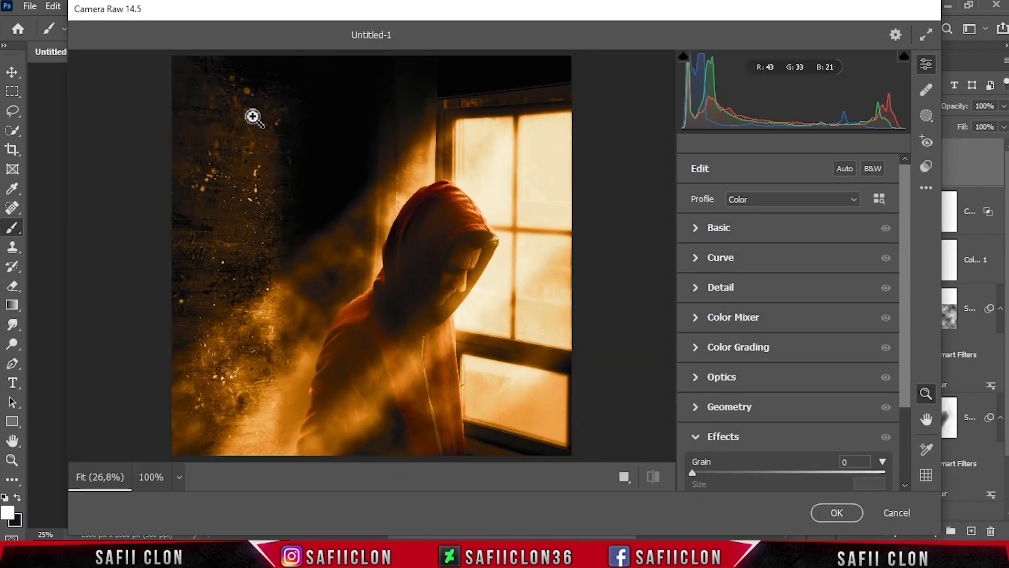
Step: Set Basic Exposure +0.35, Contrast −13, Highlights +15, Whites +34, Texture −3, Clarity +5
click(732, 230)
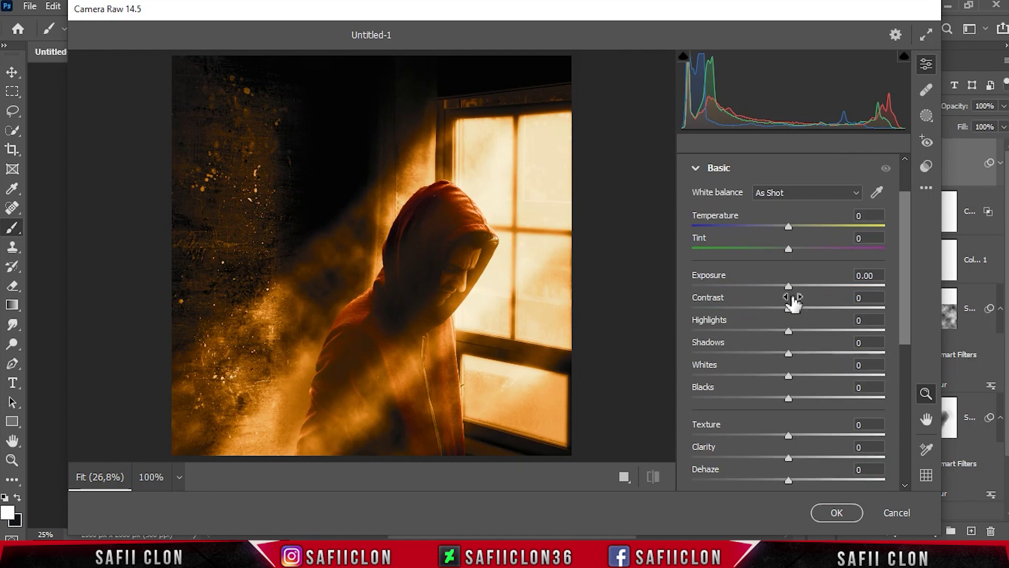
drag(792, 287, 779, 312)
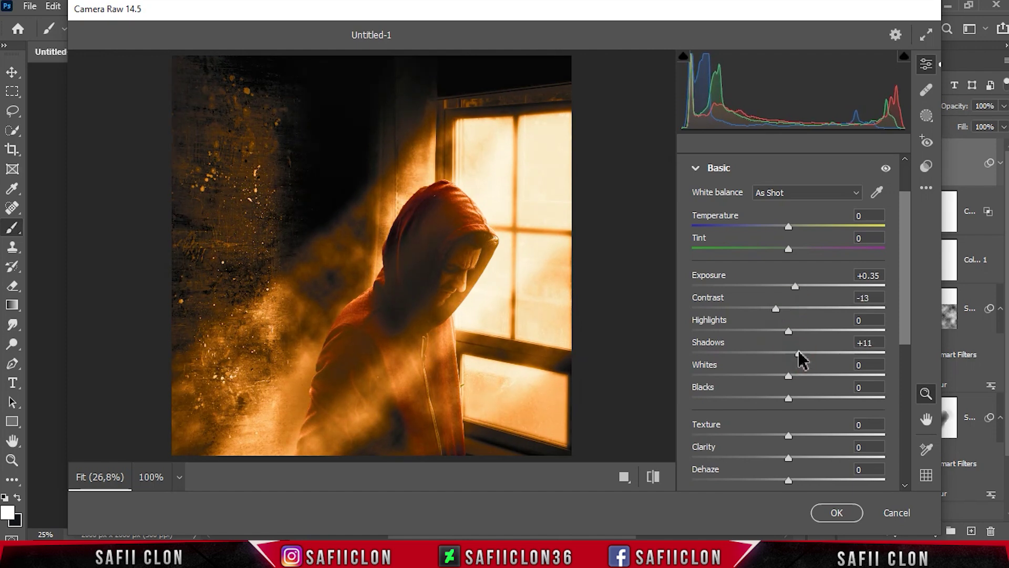
drag(798, 359, 791, 359)
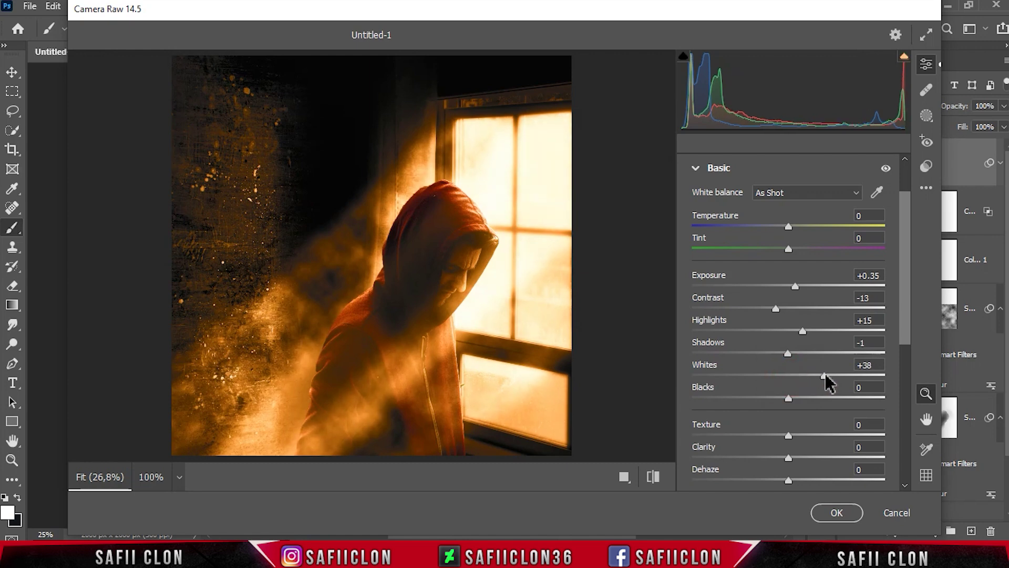
drag(823, 374, 821, 375)
drag(907, 308, 906, 342)
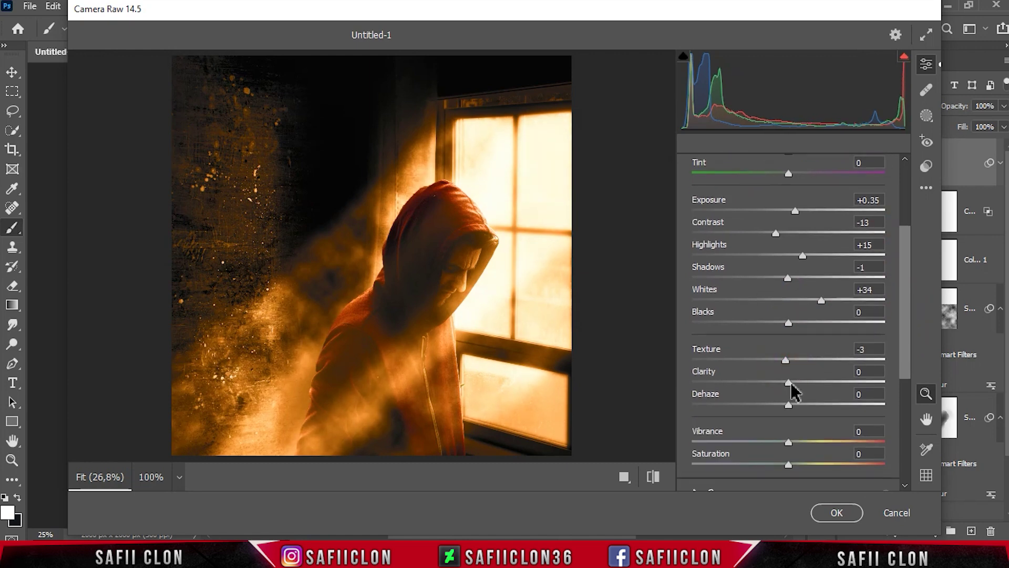
scroll(903, 349, down, 5)
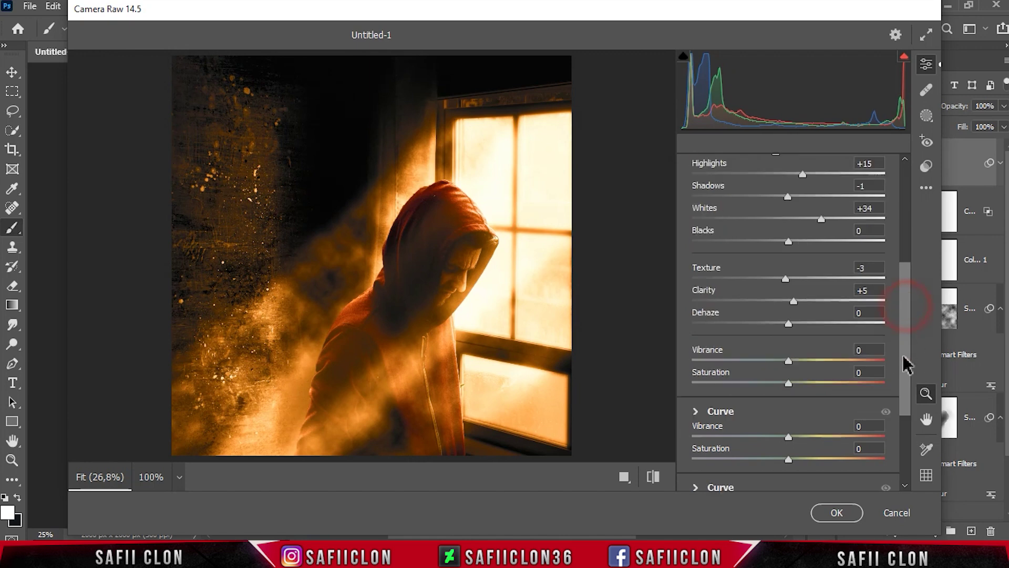
Step: Add RGB tone curve points at input 184 → output 187 and input 132 → output 137
click(722, 309)
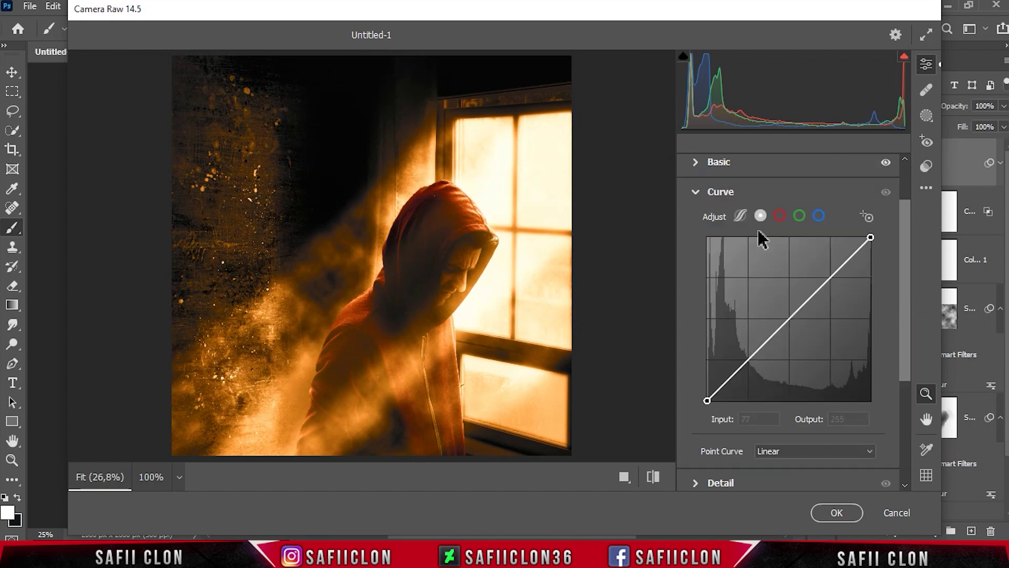
click(789, 321)
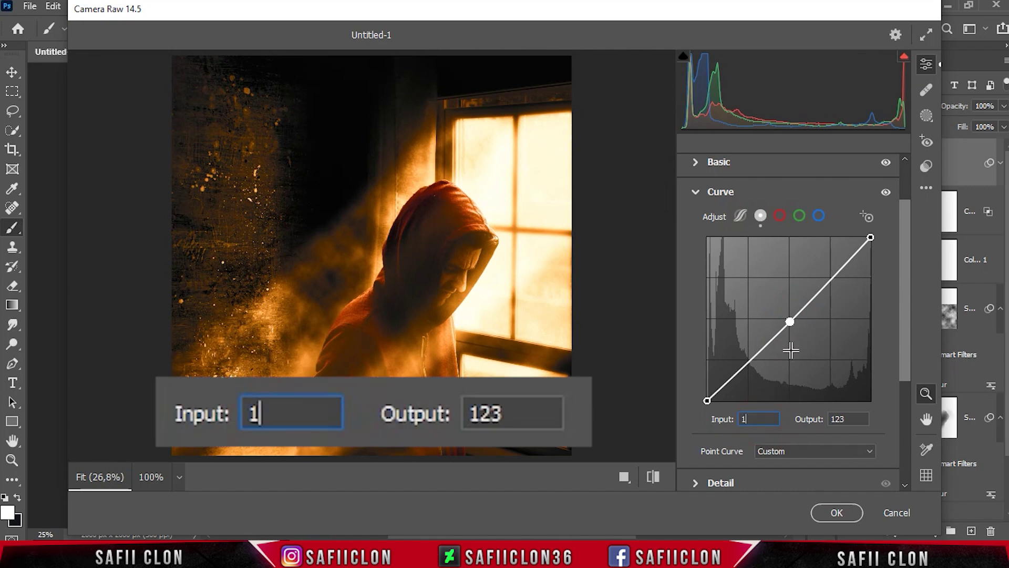
text(184)
click(849, 418)
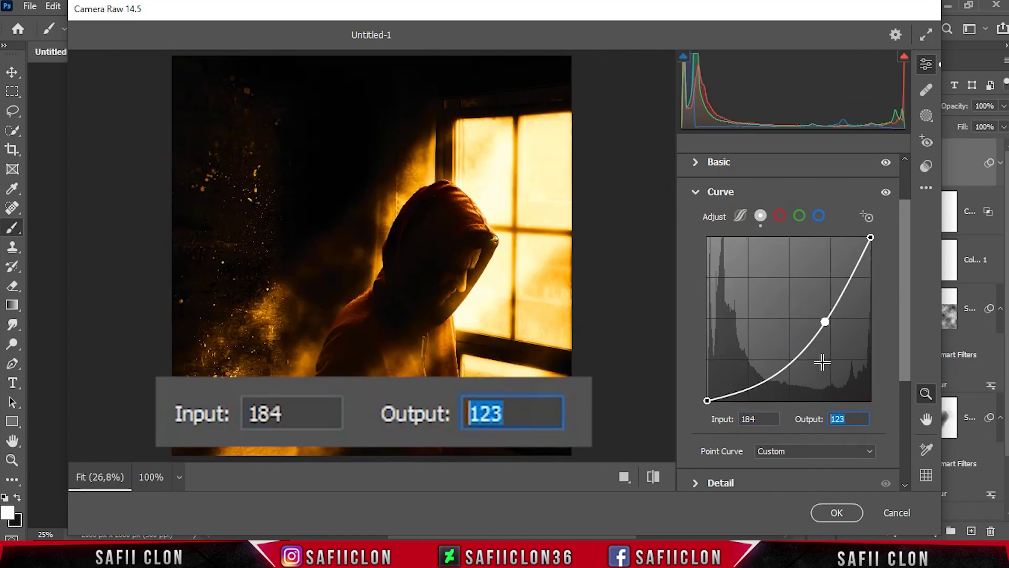
text(187)
click(759, 418)
text(132)
click(848, 418)
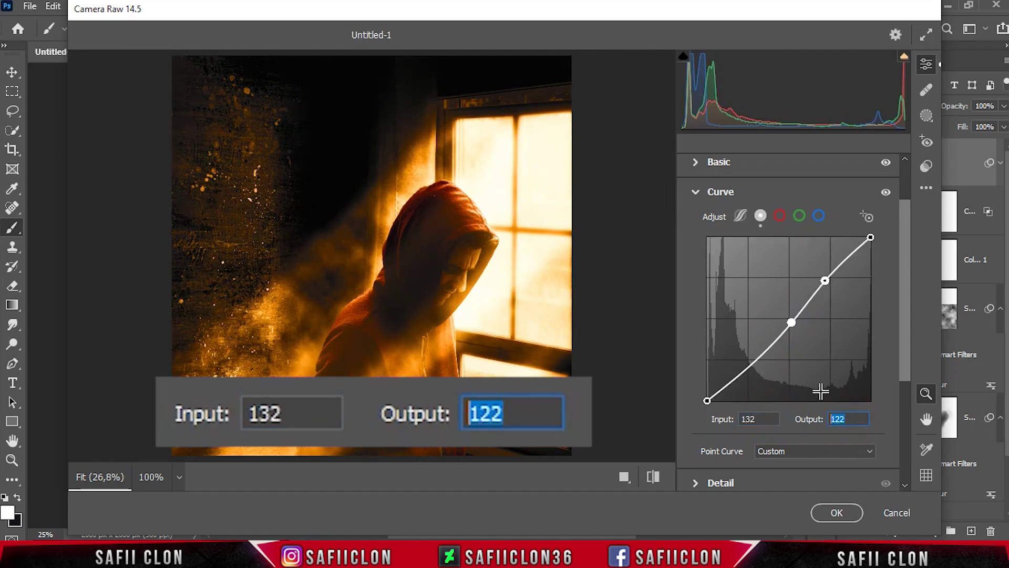
text(137)
Step: Add an RGB shadow point at input 57 and lift the black point output to 10
click(748, 357)
click(743, 419)
text(57)
click(847, 419)
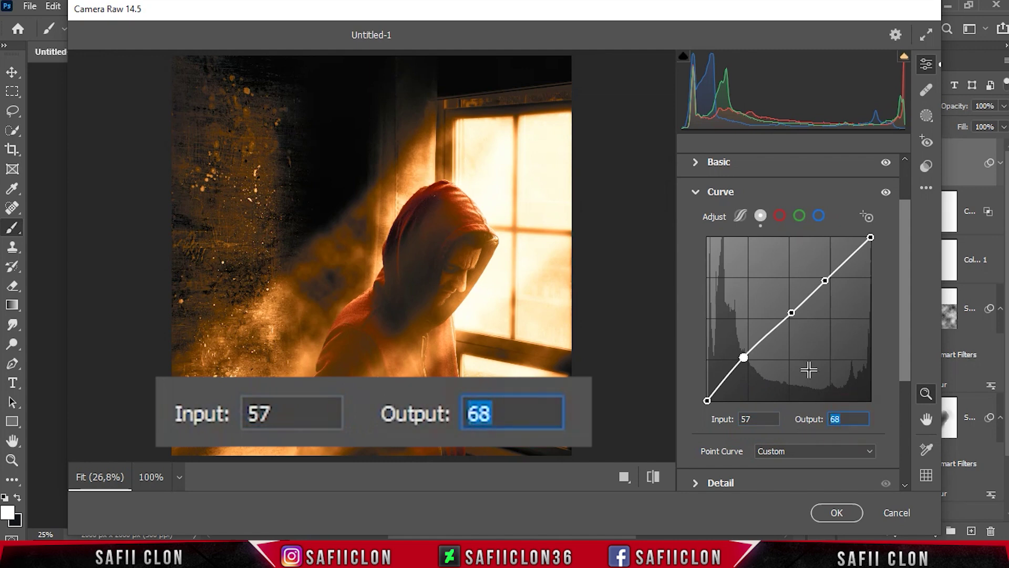
text(56)
click(708, 400)
click(757, 419)
text(0)
click(847, 419)
text(10)
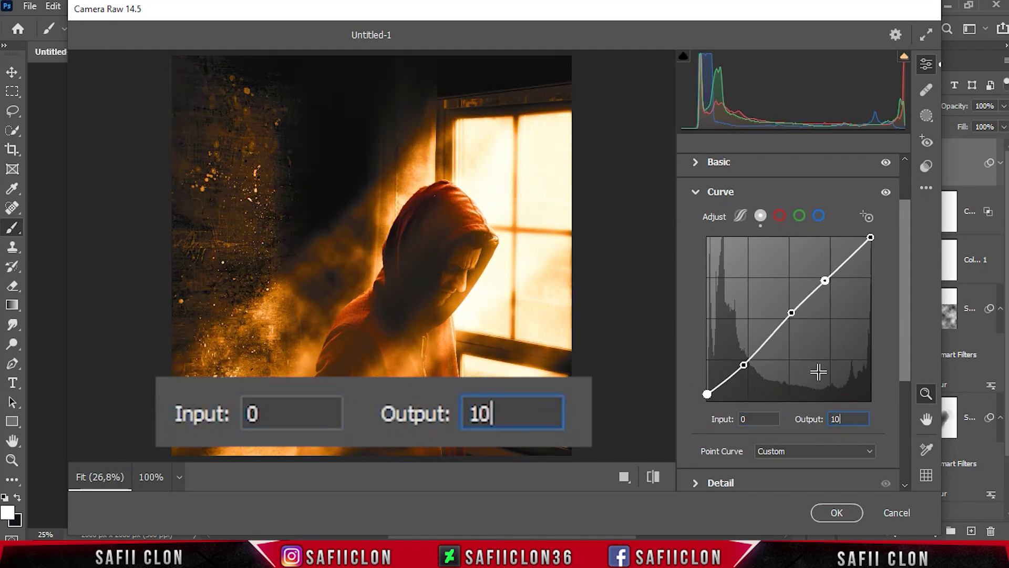
Step: On the Red curve, set the black point output to 9 and the white point output to 234
click(779, 215)
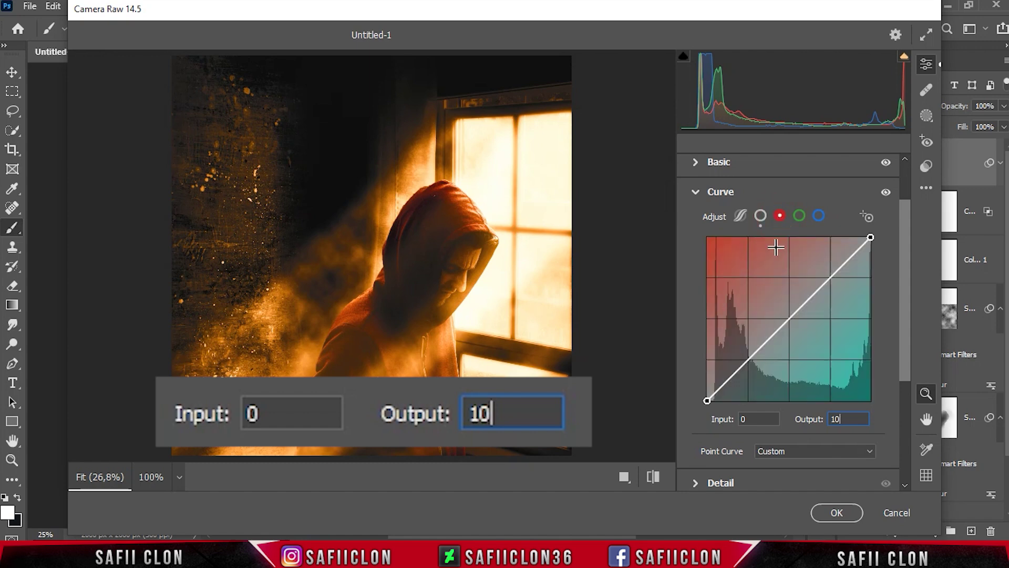
click(707, 400)
click(756, 418)
click(847, 419)
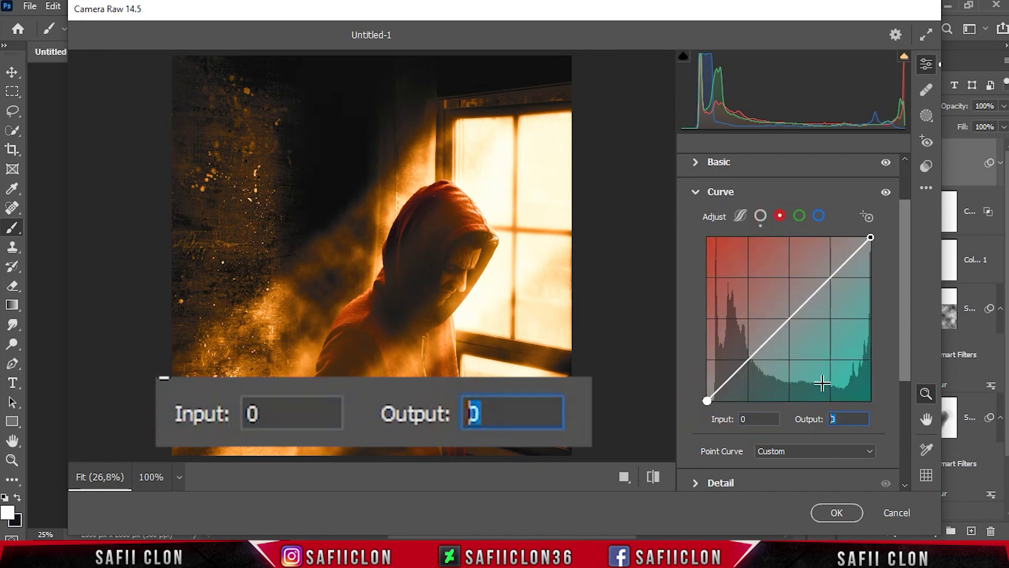
text(9)
click(871, 238)
click(757, 419)
click(847, 419)
text(234)
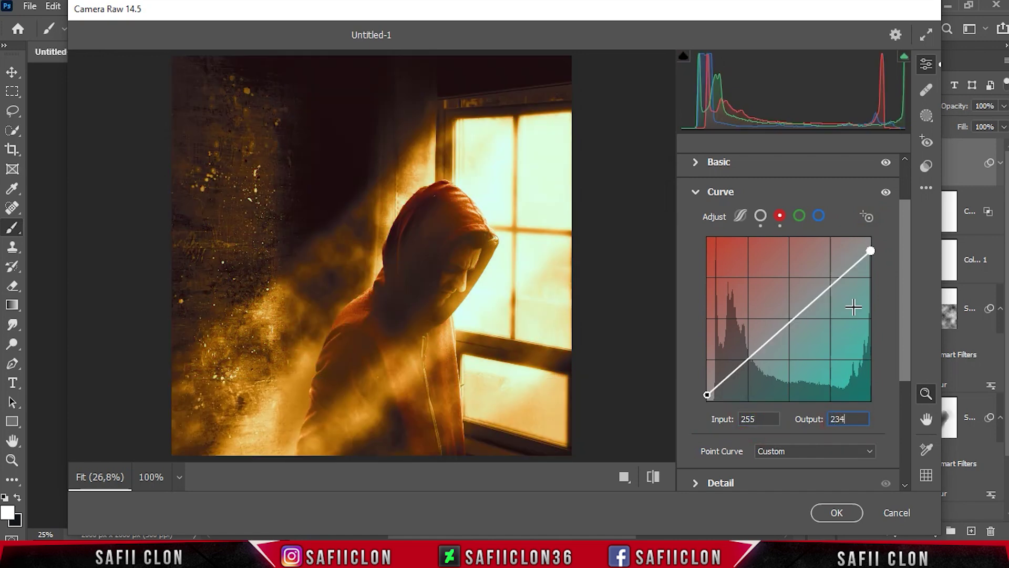
scroll(859, 344, down, 3)
click(730, 342)
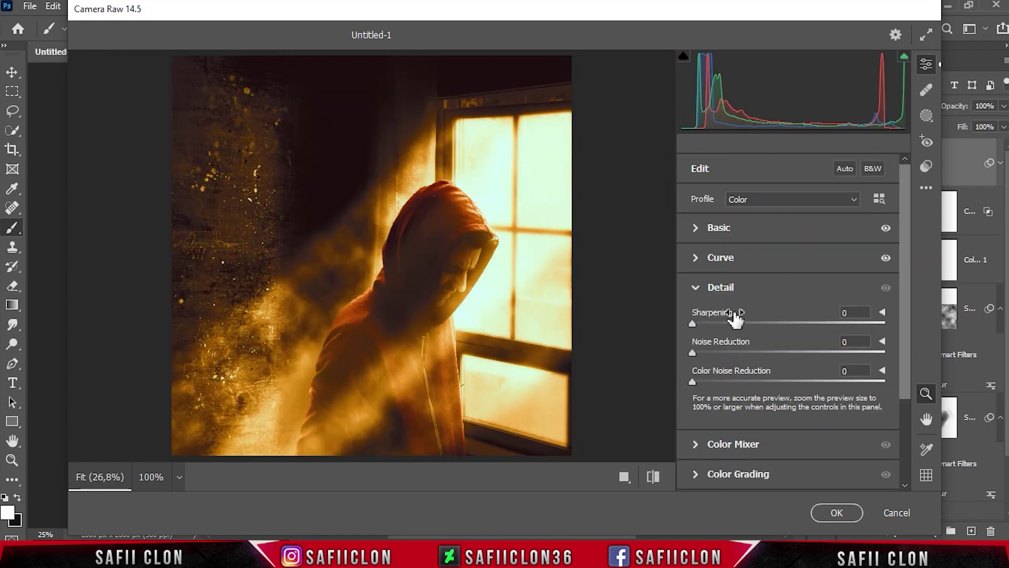
Step: Set Detail Sharpening to 78 and Noise Reduction to 14
drag(787, 323, 795, 323)
drag(693, 353, 703, 355)
drag(909, 323, 909, 398)
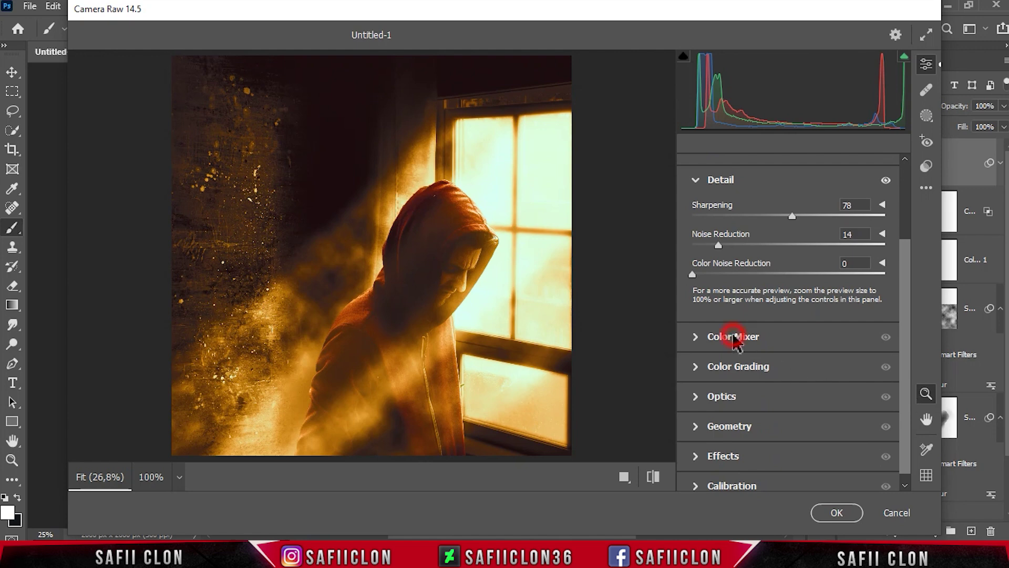
Step: In the Color Mixer, shift Yellows hue and raise saturation (Oranges +9, Yellows +26)
click(733, 337)
click(698, 248)
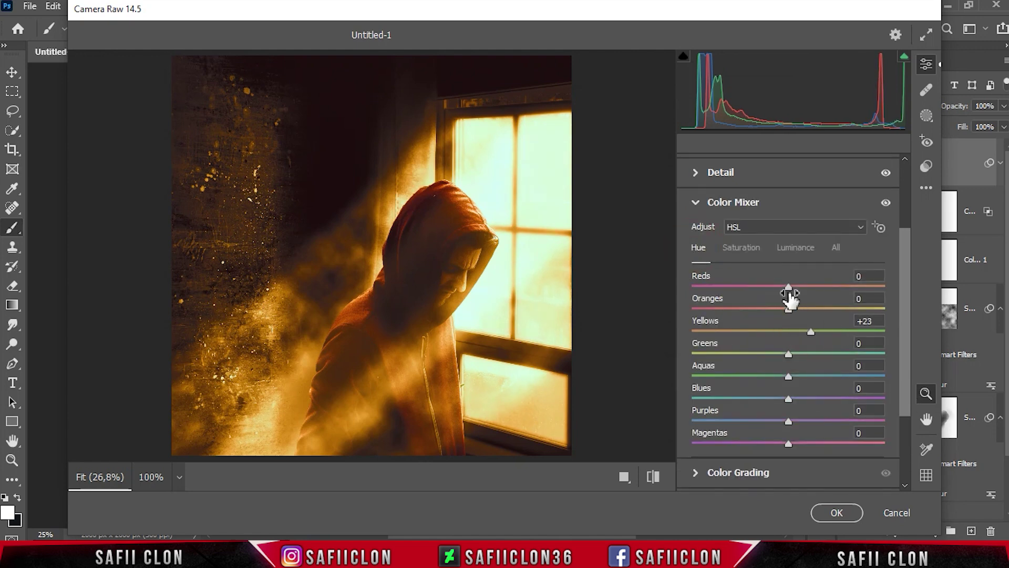
click(748, 251)
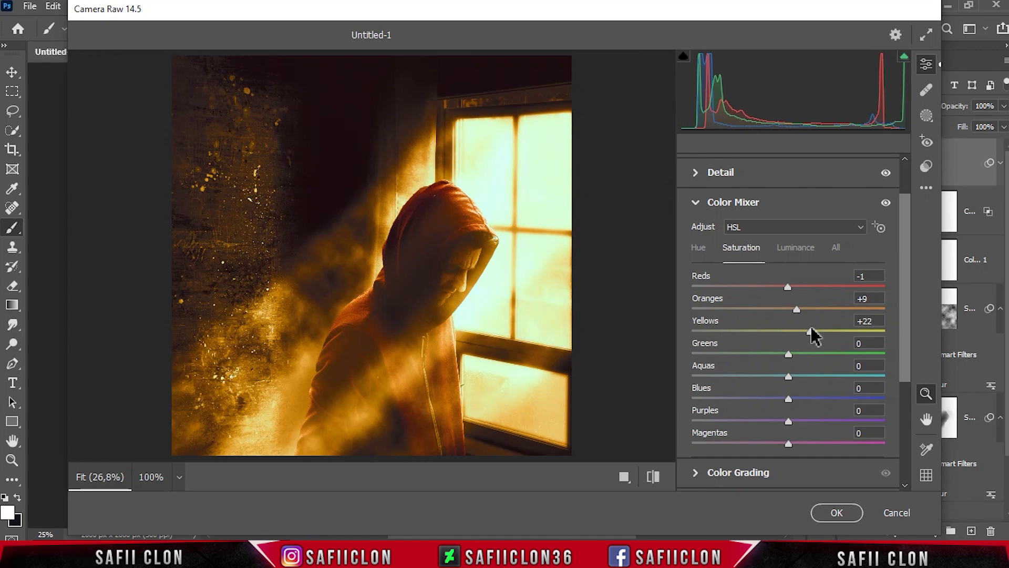
drag(815, 331, 814, 331)
scroll(897, 383, down, 3)
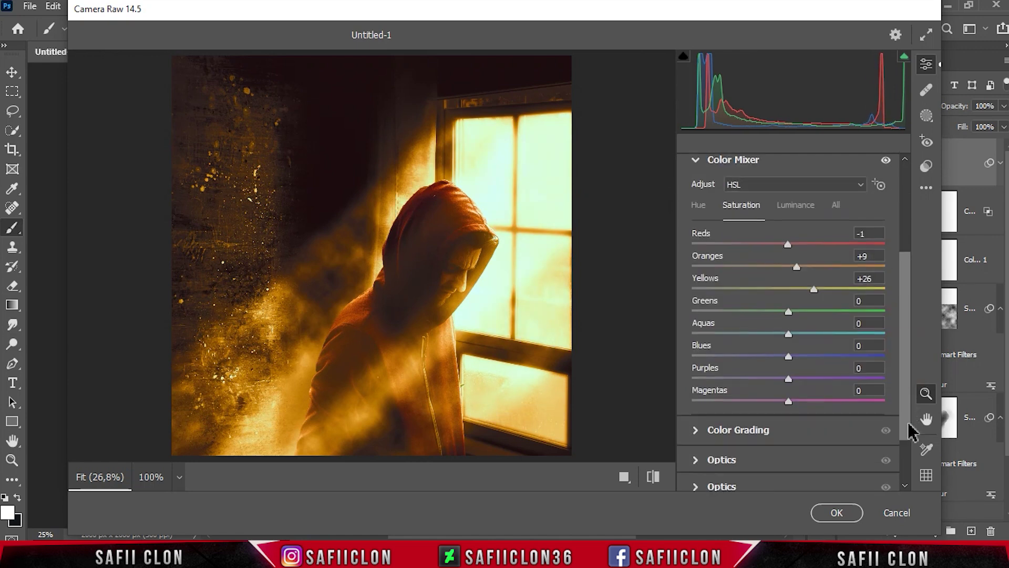
Step: Add film grain of 34 with size 33 and roughness 53 in Effects
click(730, 470)
drag(693, 370, 743, 371)
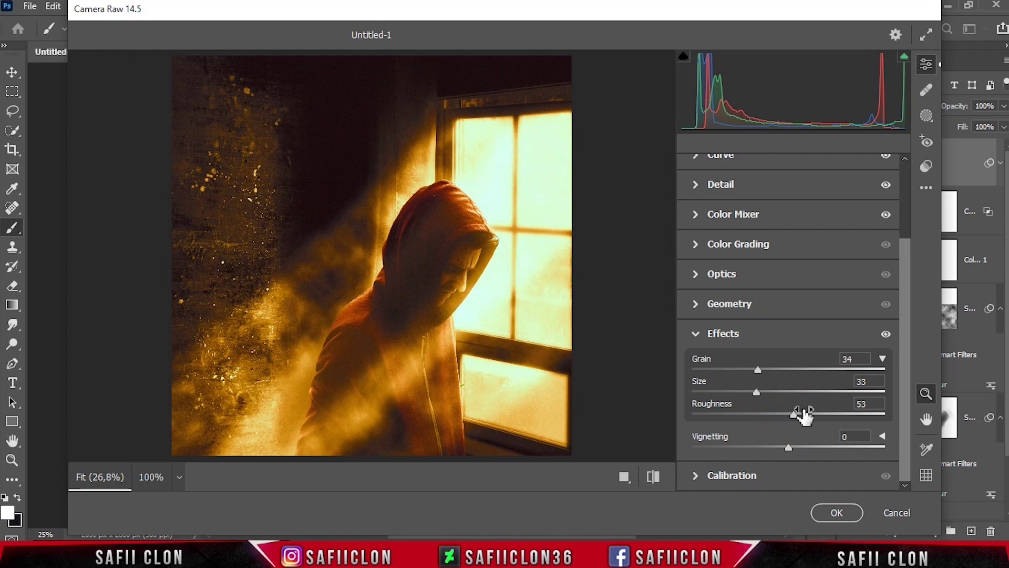
click(926, 119)
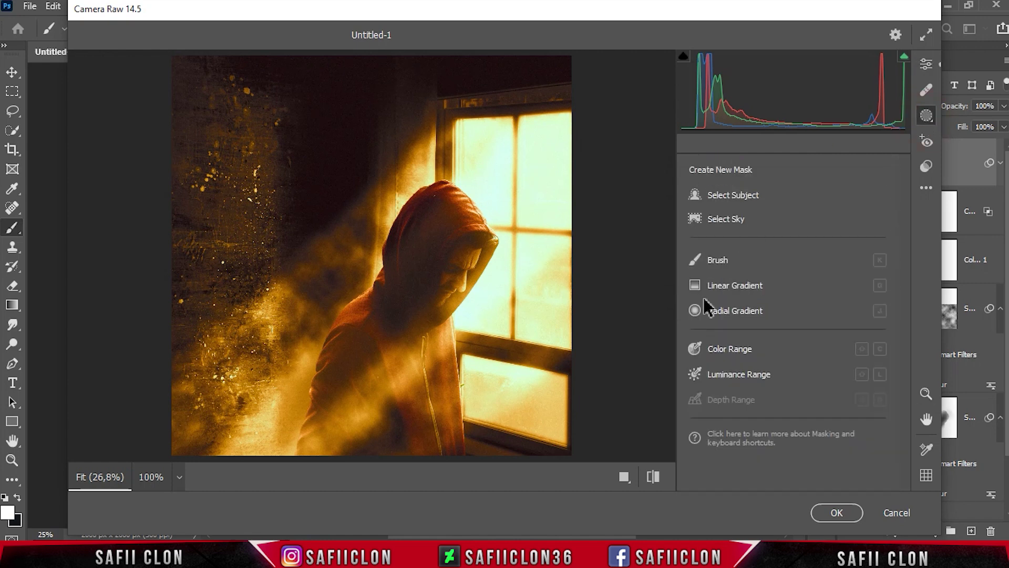
Step: Paint a smaller Brush mask (Exposure +0.95, Contrast +9, Shadows +16) over hood edge, window and smoke
click(717, 259)
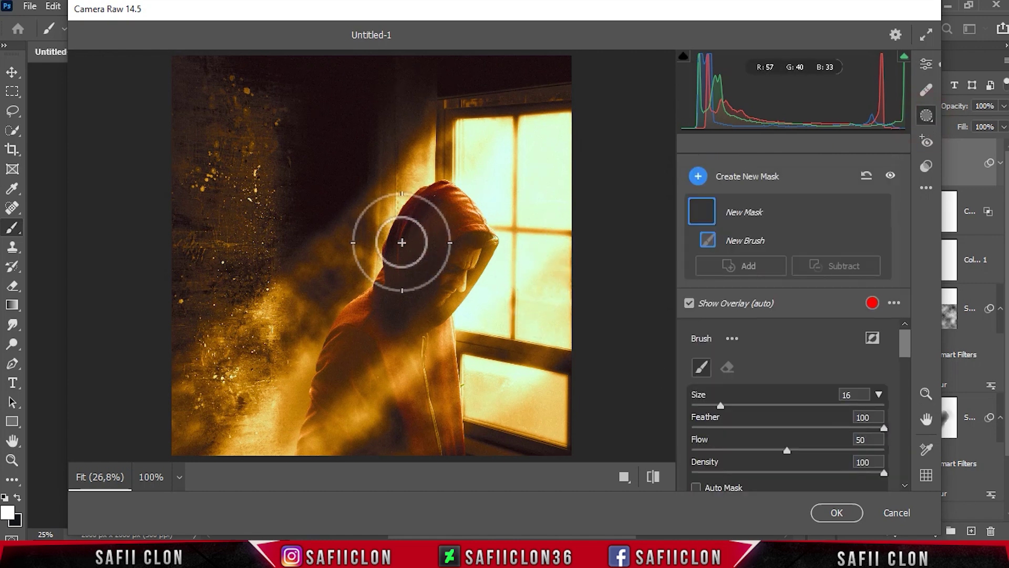
key(bracketleft)
key(bracketleft)
key(bracketleft)
drag(493, 239, 540, 247)
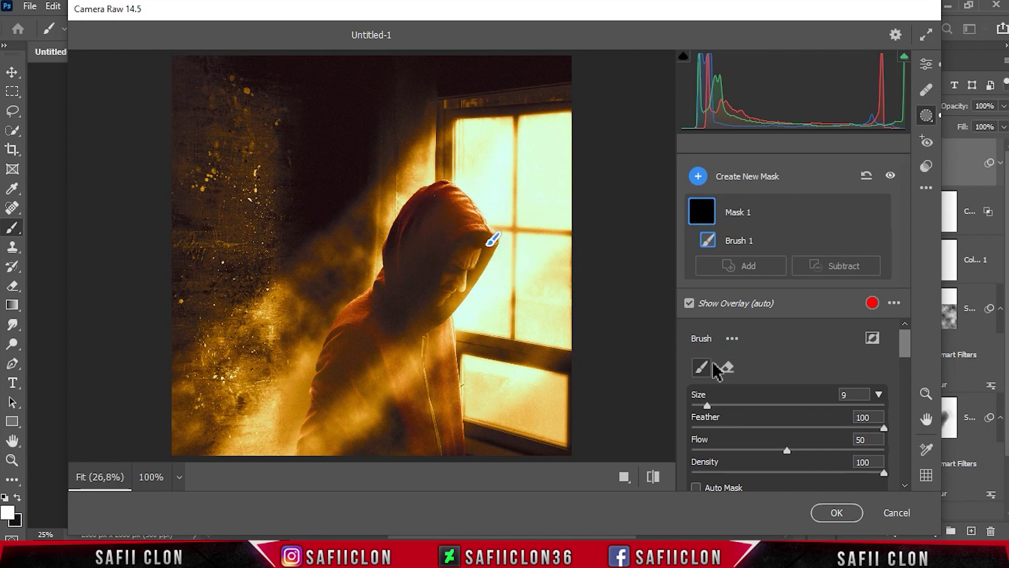
drag(908, 345, 902, 395)
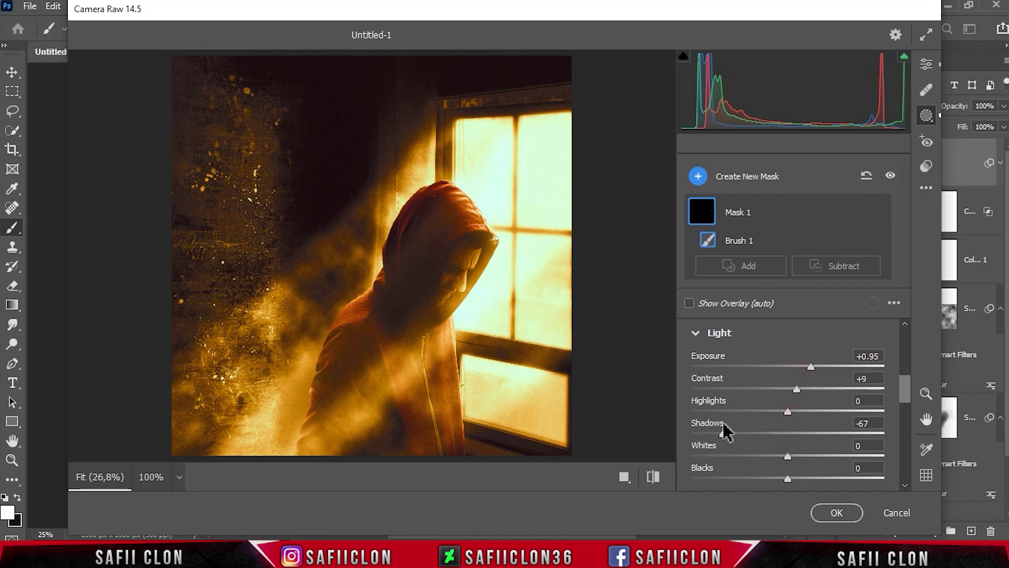
mouse_move(473, 293)
mouse_down()
mouse_move(477, 347)
mouse_move(428, 349)
mouse_move(462, 326)
mouse_move(462, 401)
mouse_move(462, 333)
mouse_move(446, 421)
mouse_move(581, 282)
mouse_up()
mouse_move(563, 331)
mouse_down()
mouse_move(451, 428)
mouse_move(336, 481)
mouse_up()
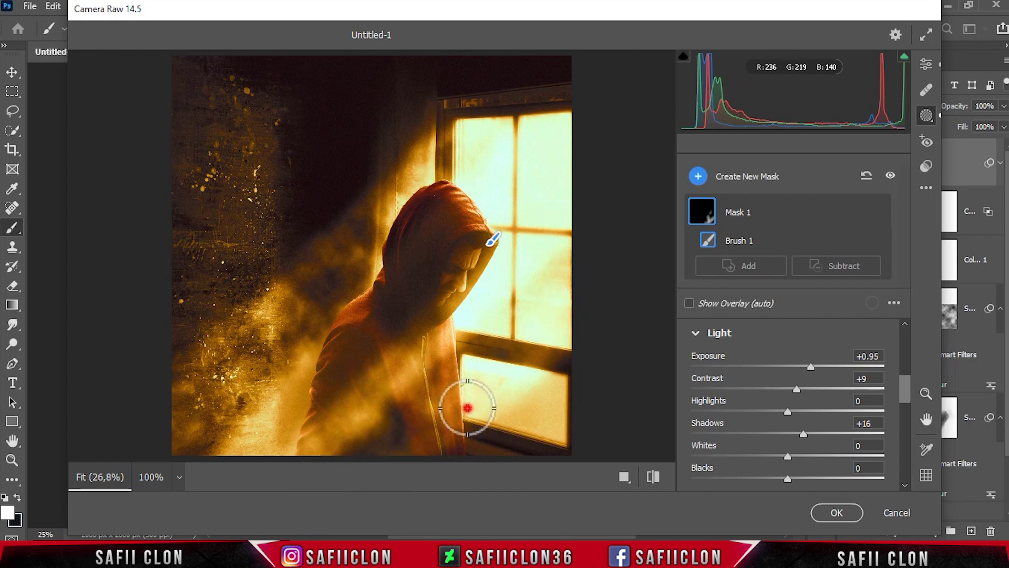
mouse_move(388, 457)
mouse_down()
mouse_move(460, 420)
mouse_move(326, 488)
mouse_up()
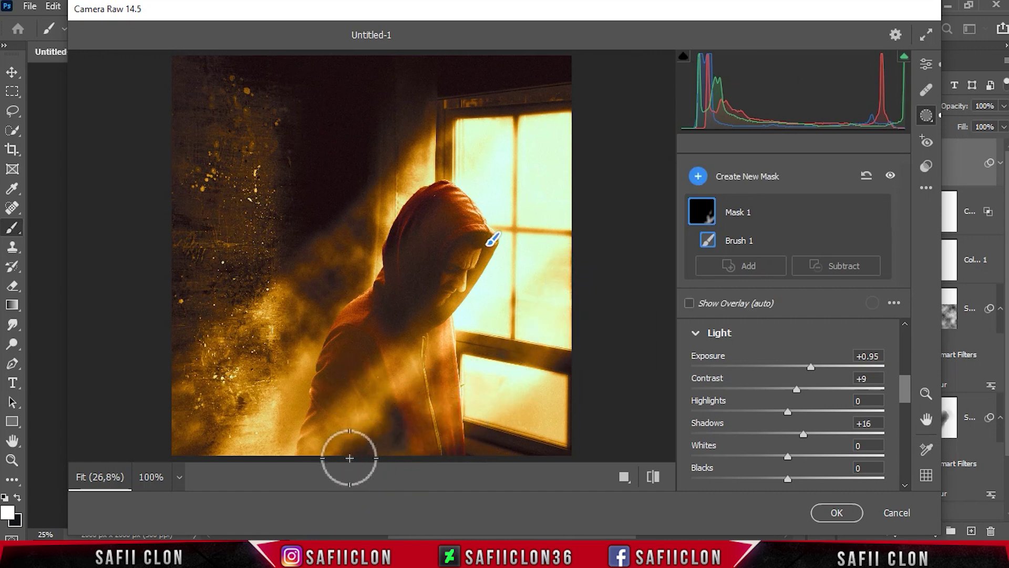
mouse_move(232, 434)
mouse_down()
mouse_move(361, 342)
mouse_move(438, 195)
mouse_up()
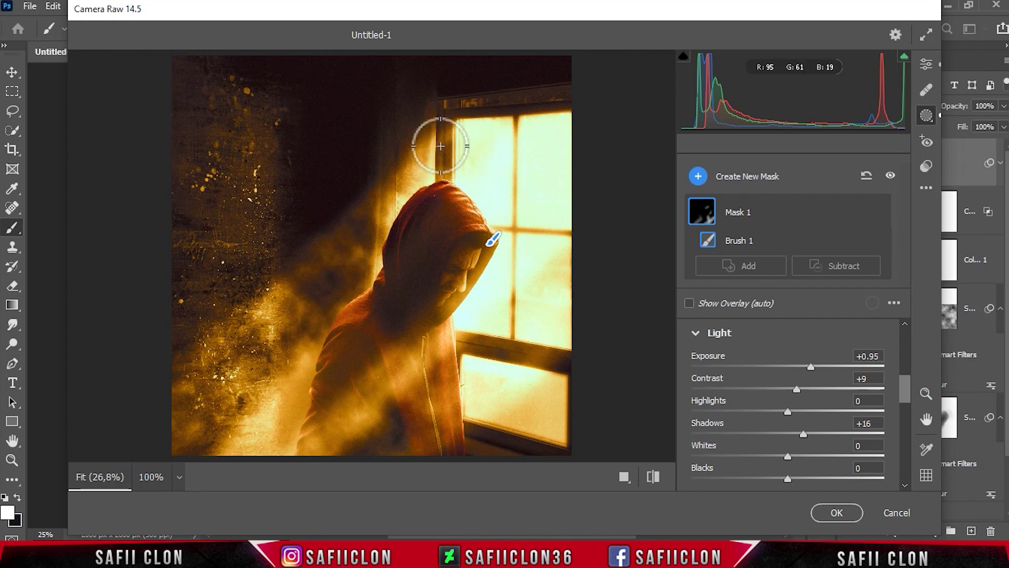
drag(365, 219, 390, 235)
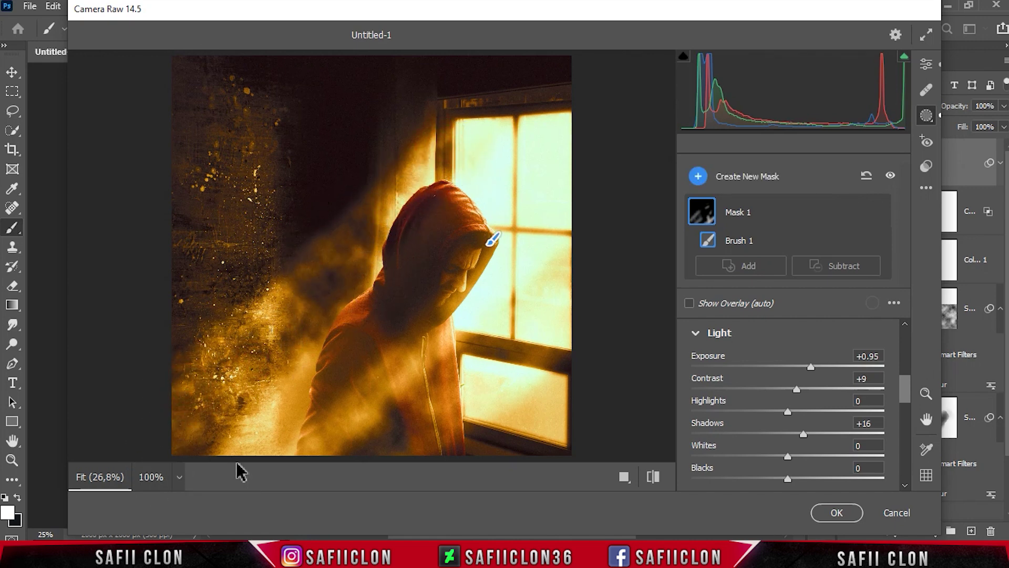
drag(361, 315, 362, 281)
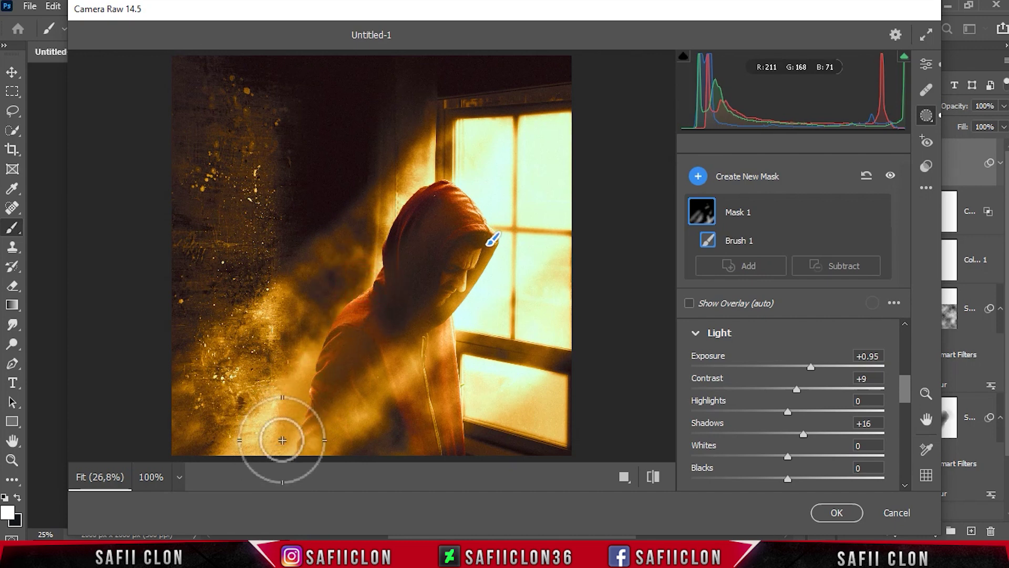
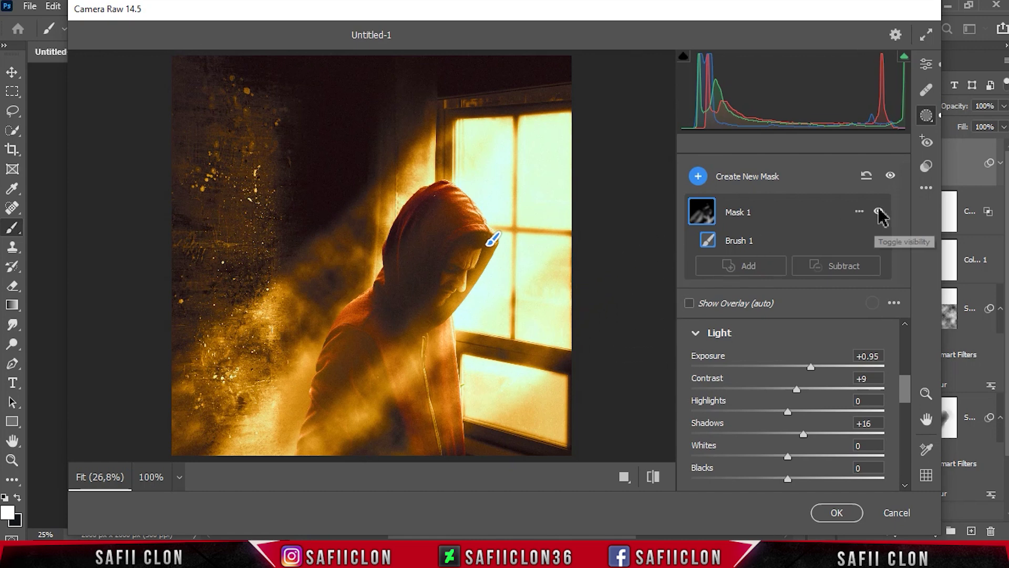
Step: Compare the image with Mask 1's adjustments hidden and shown, then bring up the new mask types
click(877, 212)
click(879, 210)
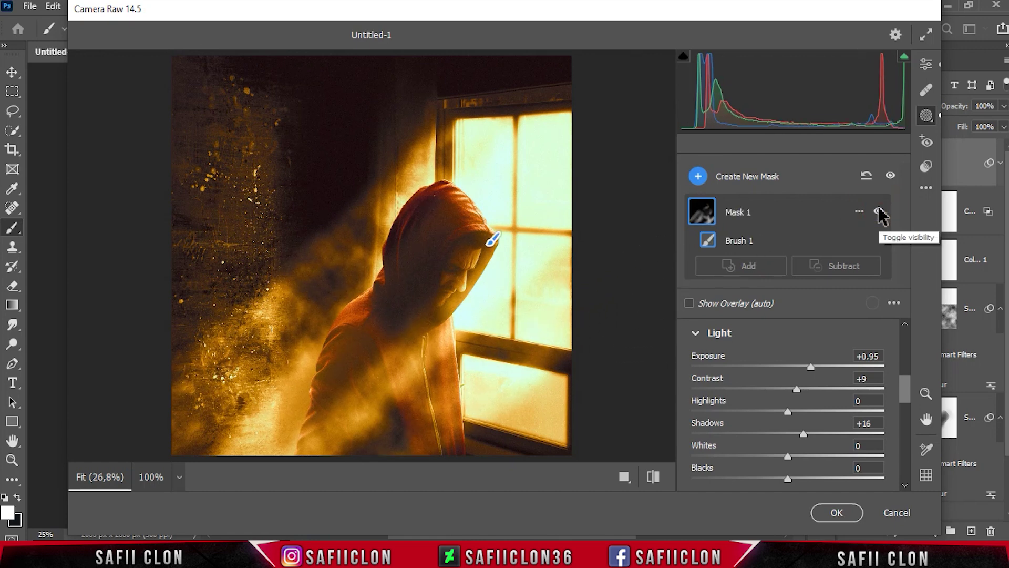
click(753, 180)
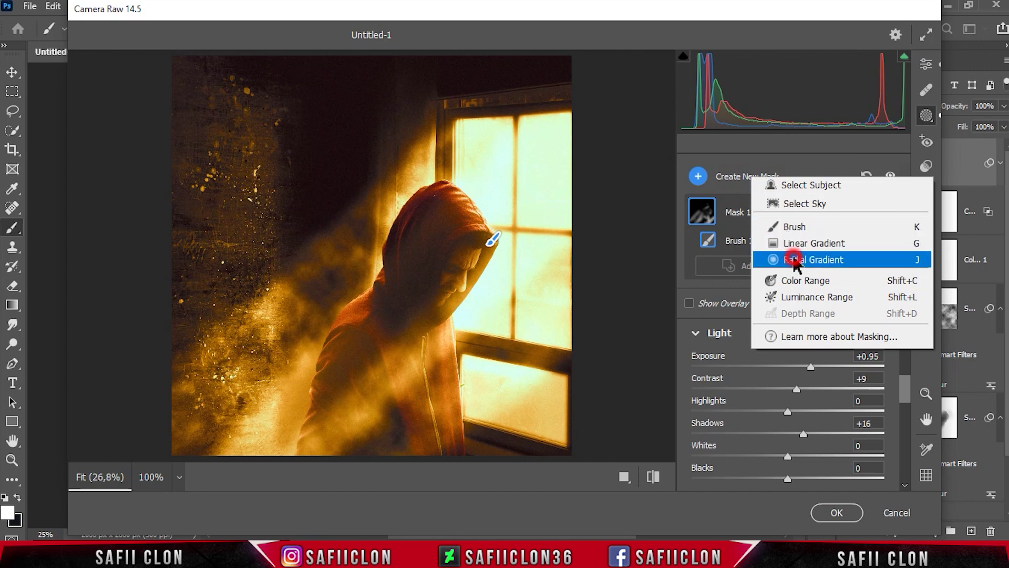
Step: Add a radial gradient mask as a tall oval over the hooded figure's face
click(811, 257)
mouse_move(461, 292)
mouse_down()
mouse_move(489, 412)
mouse_move(472, 396)
mouse_up()
drag(466, 443, 466, 459)
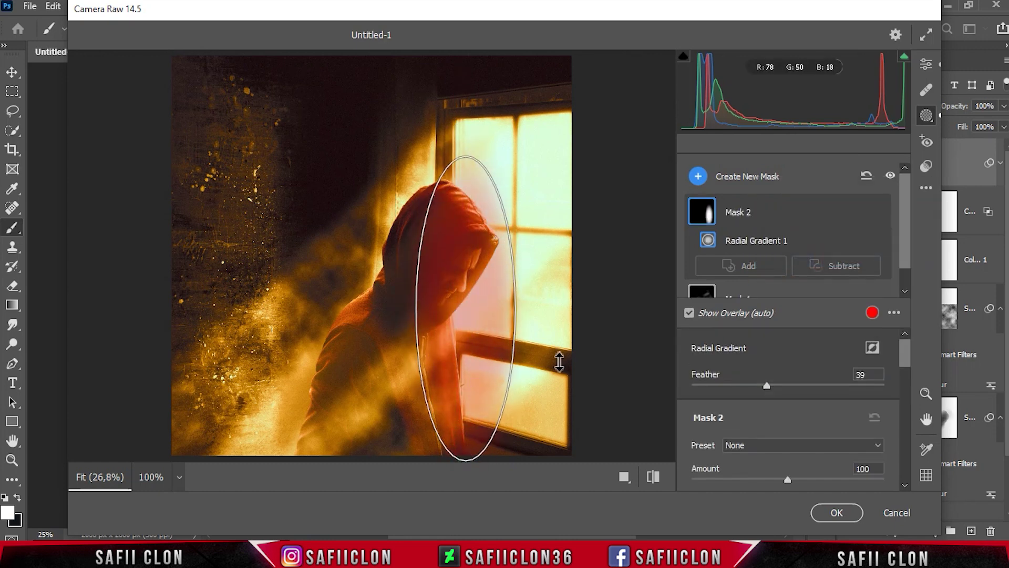
drag(900, 354, 905, 389)
Step: Set the oval to Exposure +0.30, Highlights +7, Shadows +20, then tilt and reposition it
drag(787, 367, 795, 367)
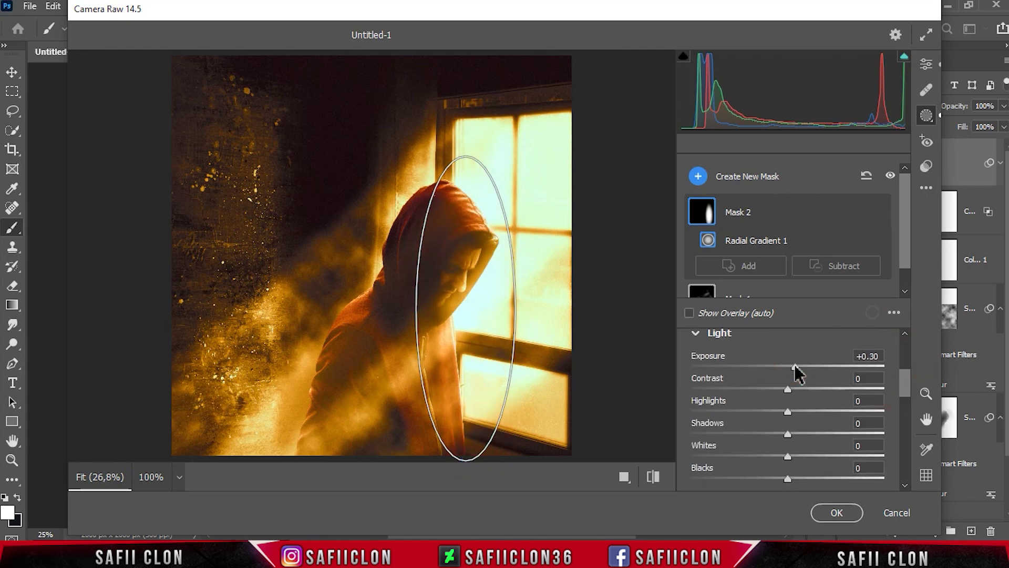
drag(788, 411, 817, 413)
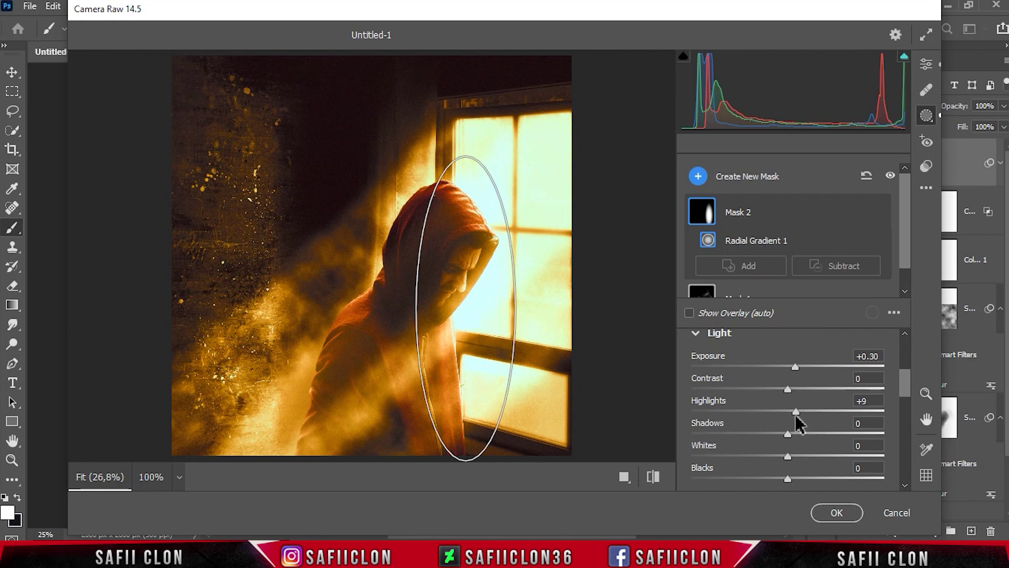
drag(788, 432, 808, 434)
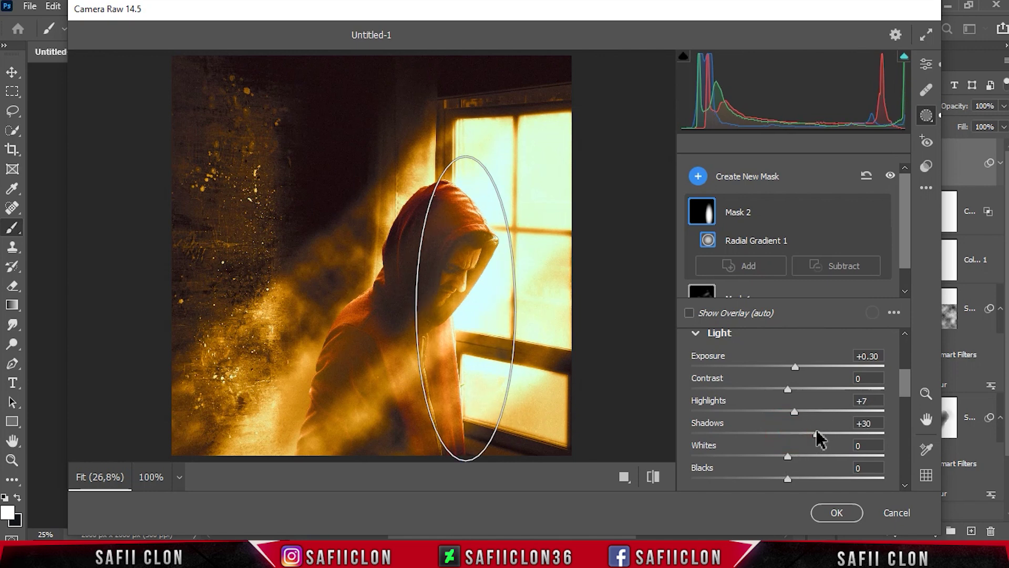
mouse_move(473, 146)
mouse_down()
mouse_move(491, 151)
mouse_move(486, 116)
mouse_up()
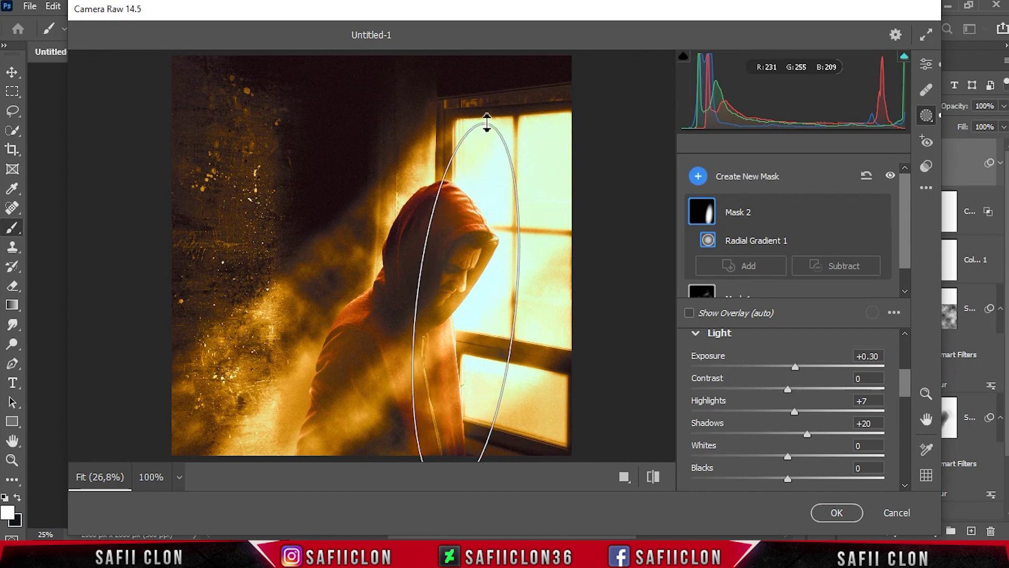
drag(489, 232, 491, 237)
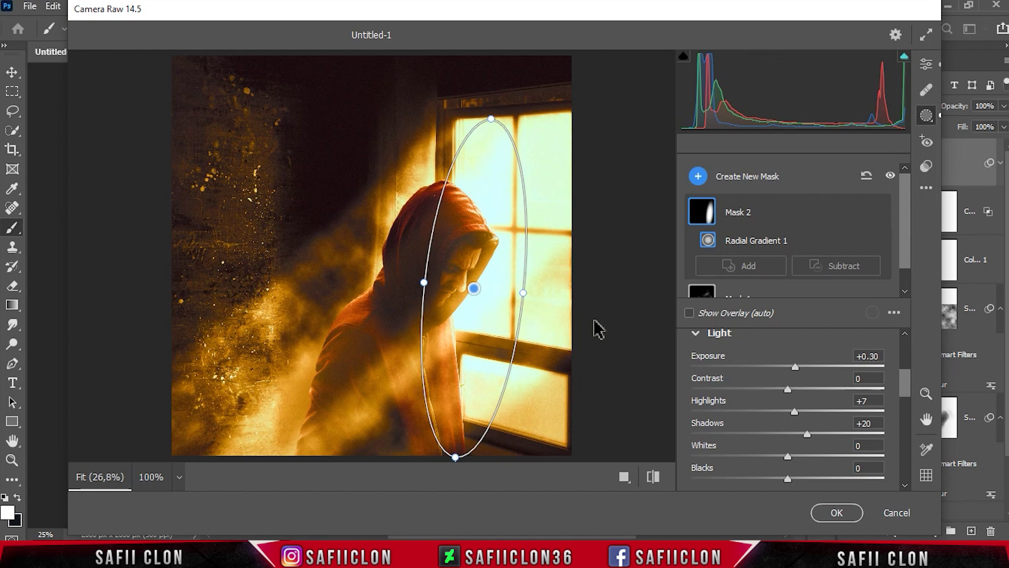
Step: Compare the before and after views and apply the Camera Raw filter to Layer 4
click(926, 63)
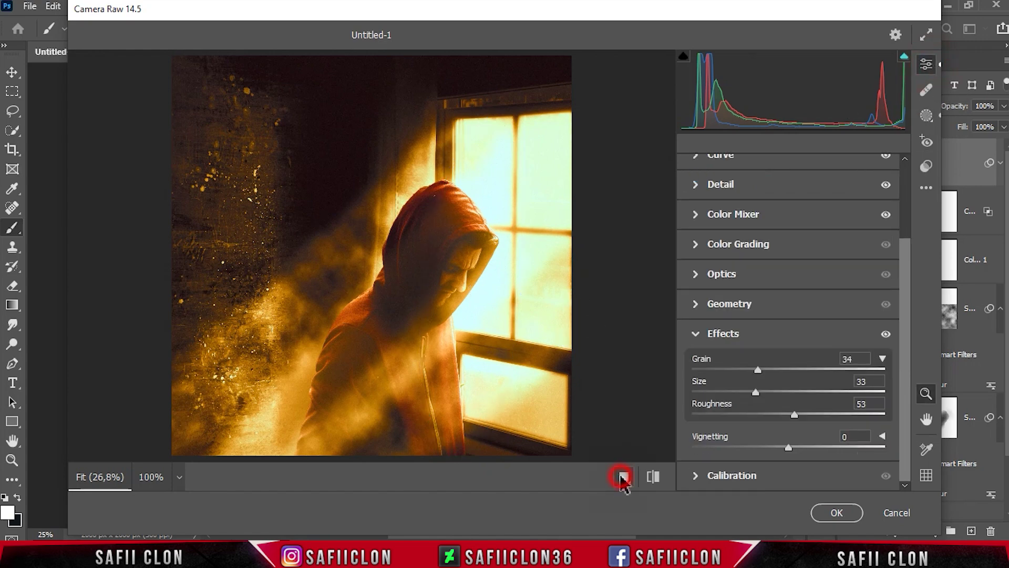
click(622, 477)
click(582, 479)
click(581, 479)
click(839, 513)
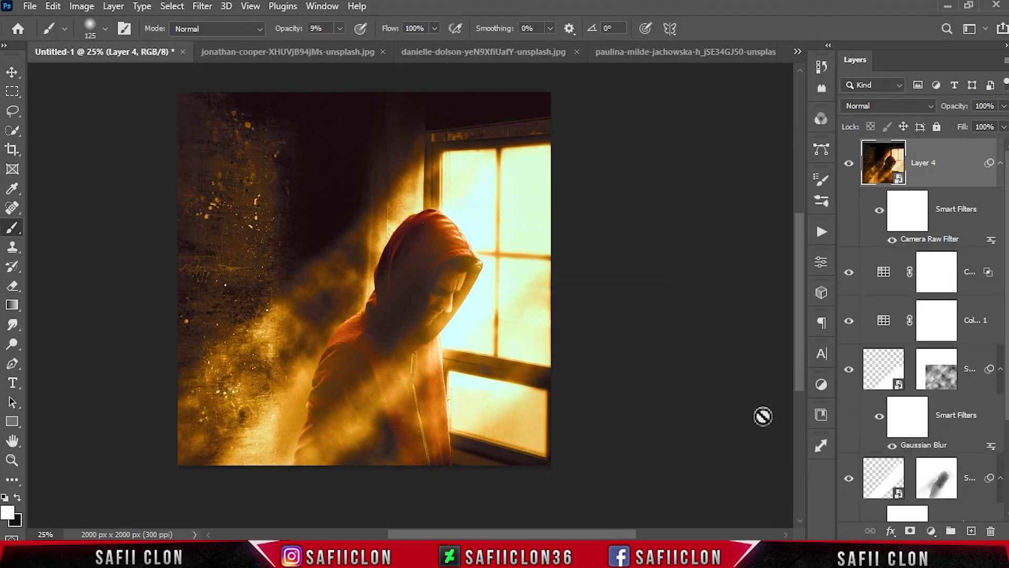
click(849, 164)
click(849, 164)
click(849, 164)
click(849, 164)
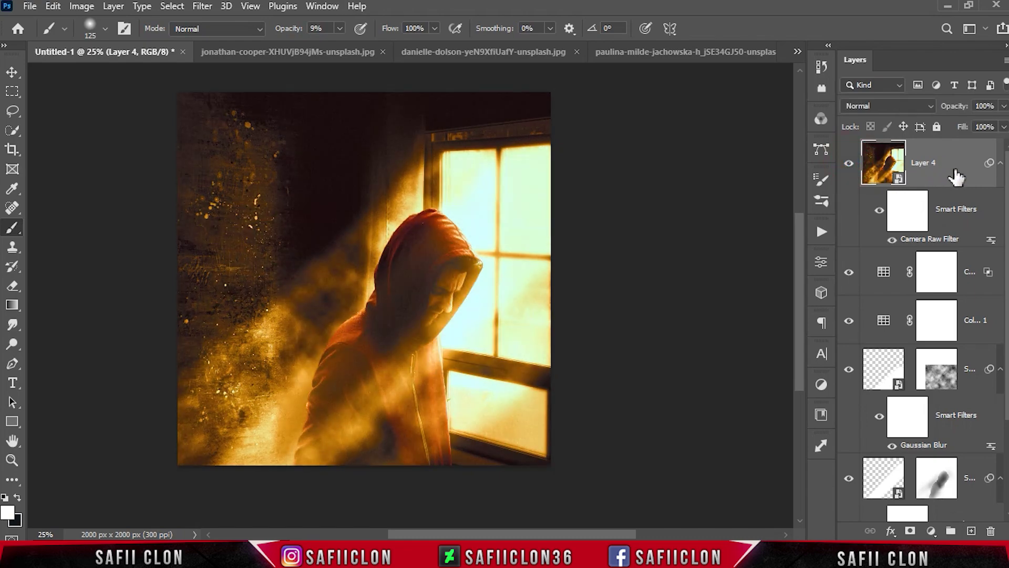
key(ctrl+plus)
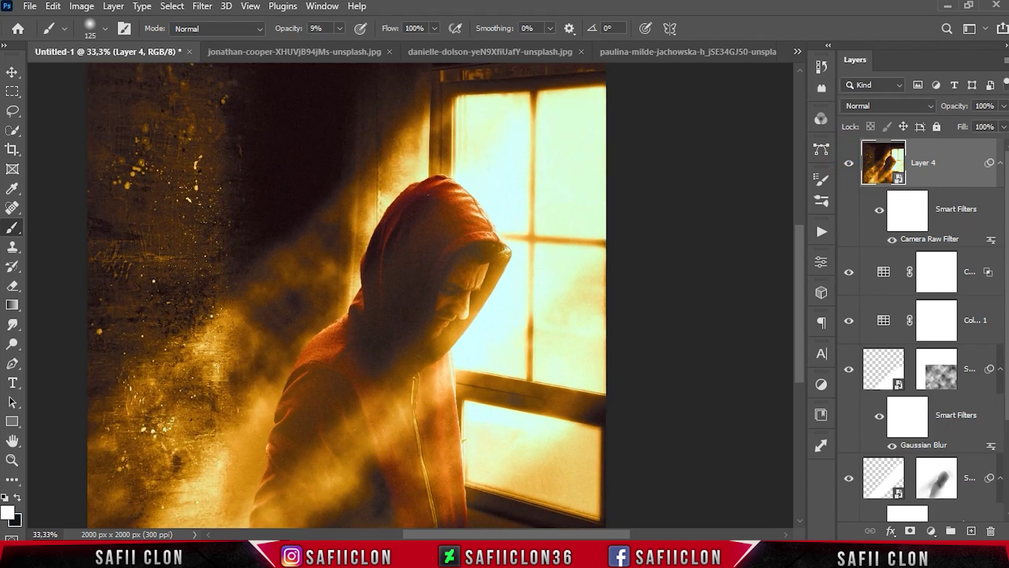
key(ctrl+plus)
key(ctrl+plus)
key(ctrl+minus)
key(ctrl+minus)
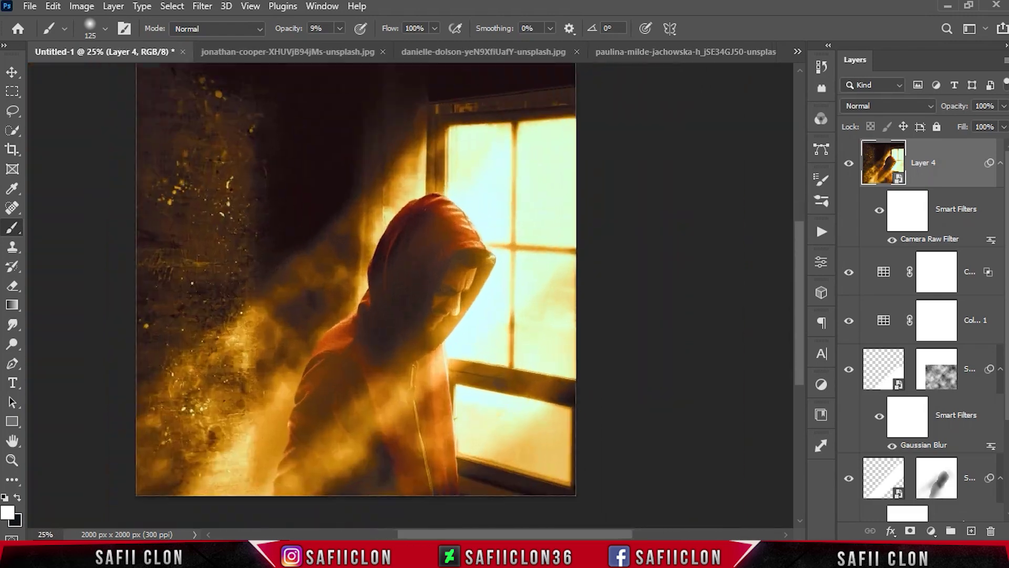
key(ctrl+minus)
key(ctrl+minus)
key(ctrl+plus)
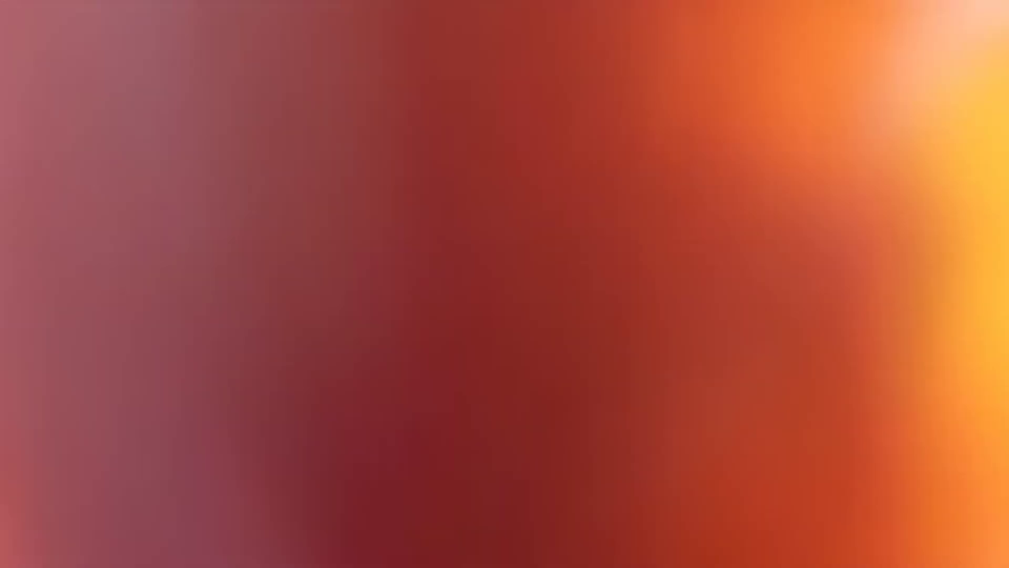